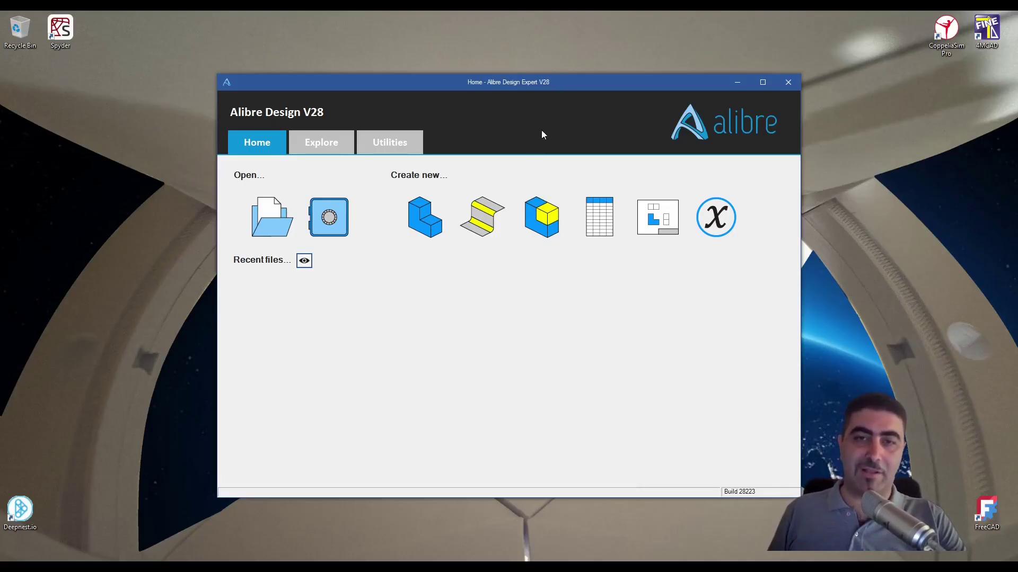
Create a new part with the suggested name and start a 2D sketch on the XY plane.
{"action": "left_click", "coordinate": [425, 217]}
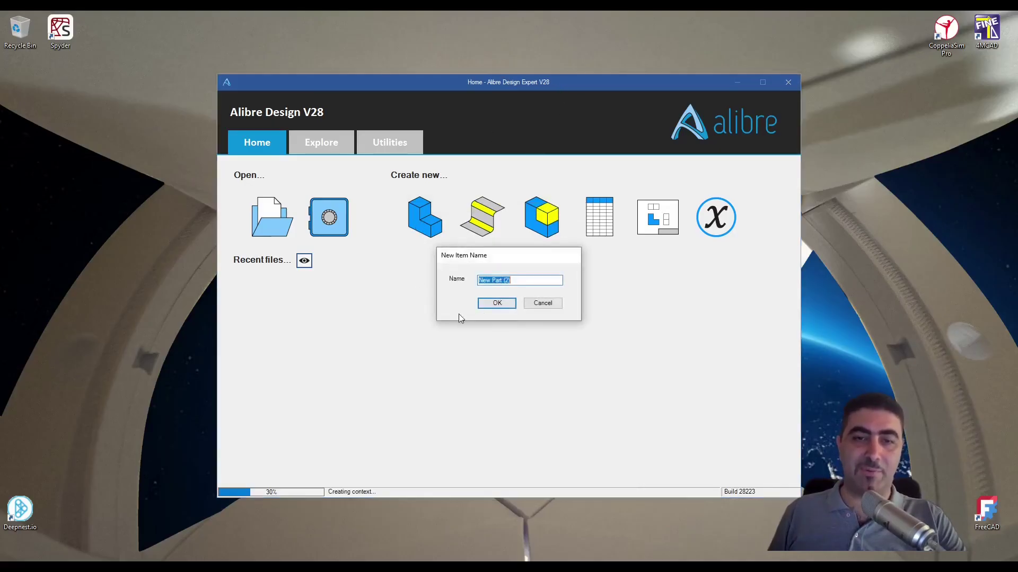
{"action": "left_click", "coordinate": [494, 301]}
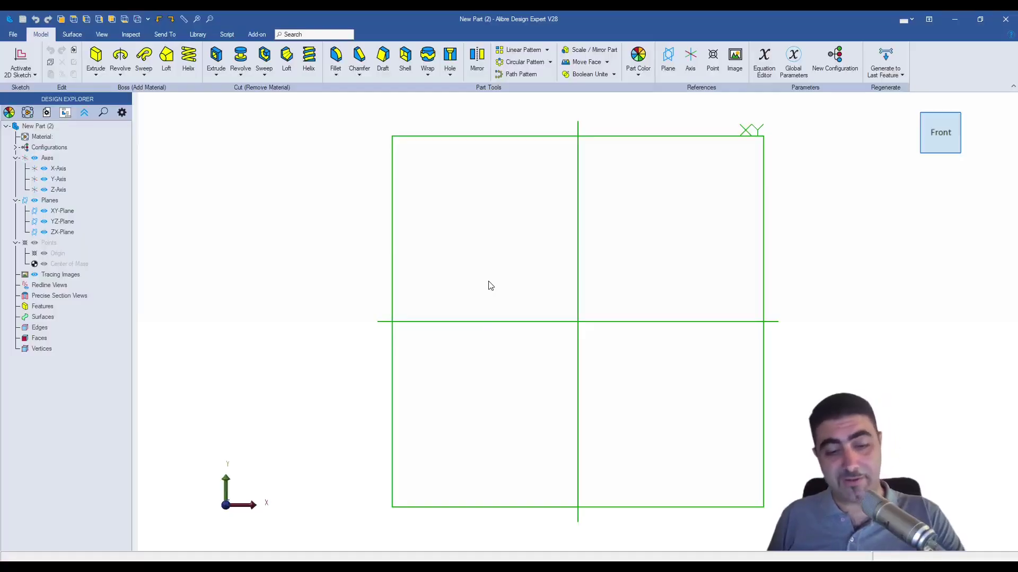
{"action": "left_click", "coordinate": [490, 286]}
{"action": "key", "text": "s"}
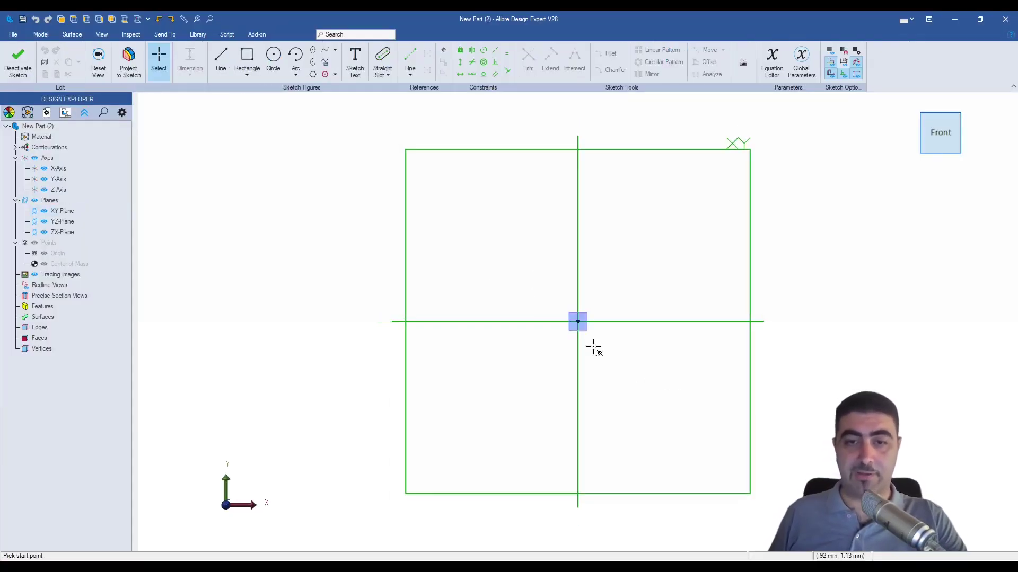
Sketch a 100 by 100 mm rectangle centred on the origin.
{"action": "key", "text": "r"}
{"action": "left_click", "coordinate": [578, 322]}
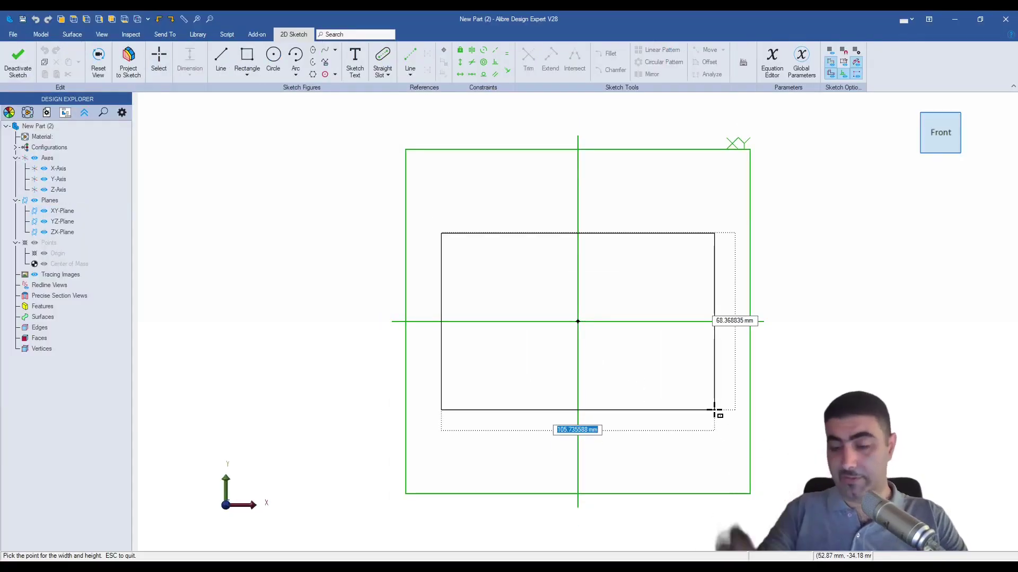
{"action": "type", "text": "100"}
{"action": "key", "text": "Tab"}
{"action": "type", "text": "100"}
{"action": "key", "text": "Return"}
{"action": "key", "text": "Escape"}
Reposition the rectangle's width and height dimension labels farther out and off-centre for readability.
{"action": "left_click_drag", "start_coordinate": [728, 321], "coordinate": [777, 232]}
{"action": "left_click_drag", "start_coordinate": [578, 472], "coordinate": [657, 470]}
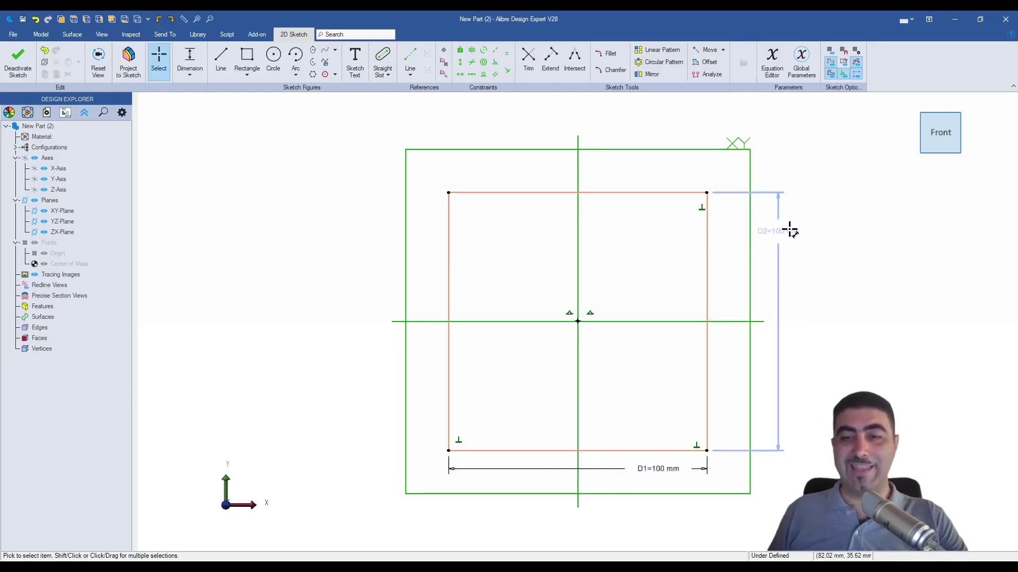
{"action": "left_click_drag", "start_coordinate": [788, 229], "coordinate": [783, 242]}
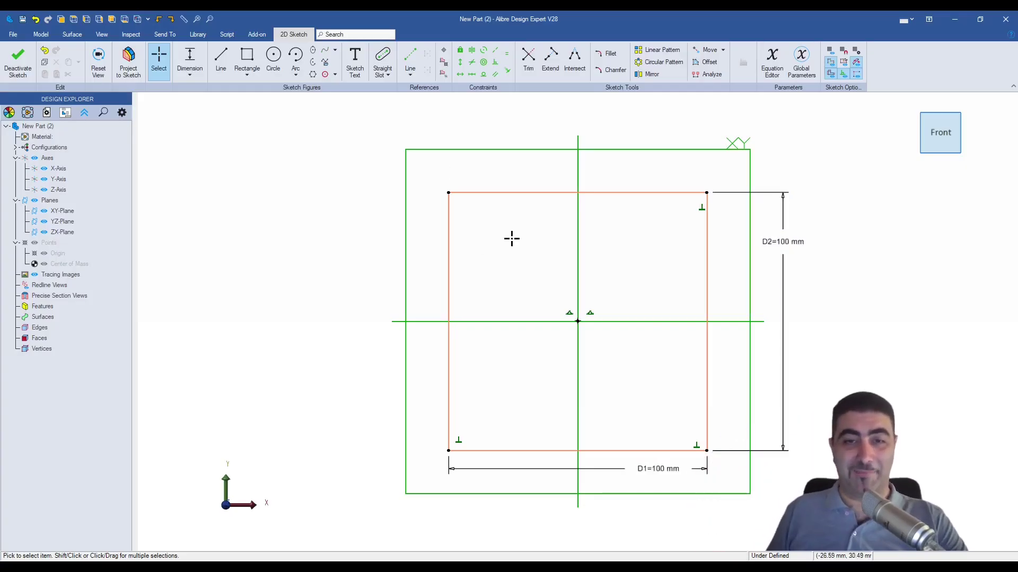
Try a vertical constraint on the rectangle's left side and delete that constraint.
{"action": "key", "text": "v"}
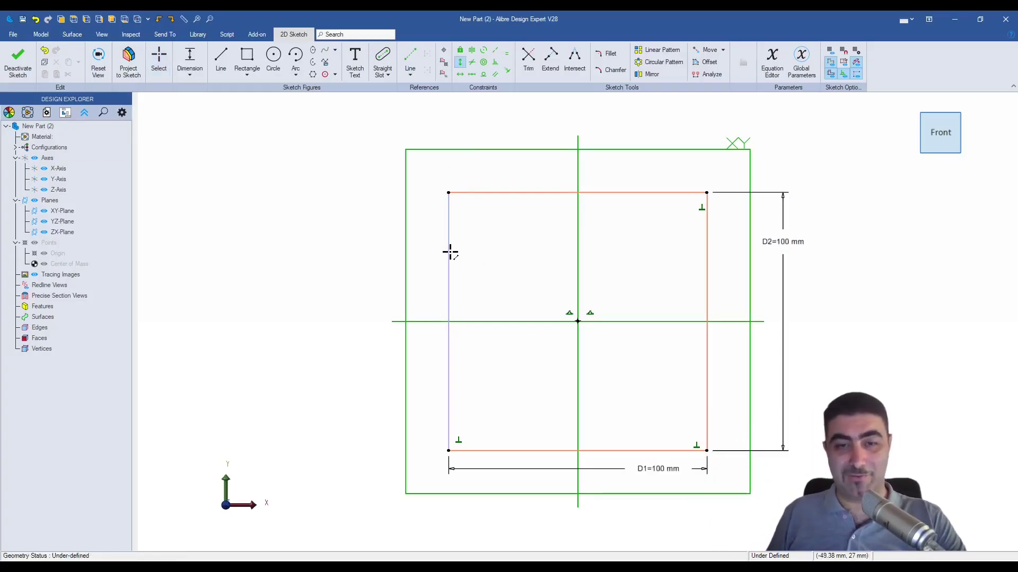
{"action": "left_click", "coordinate": [449, 251]}
{"action": "key", "text": "Escape"}
{"action": "left_click", "coordinate": [450, 268]}
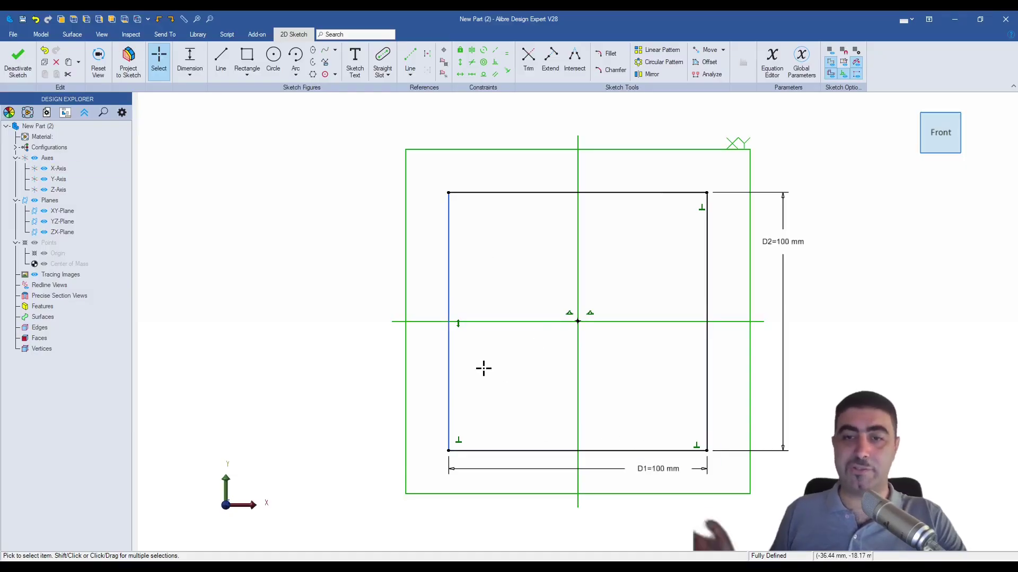
{"action": "left_click", "coordinate": [463, 326]}
{"action": "key", "text": "Delete"}
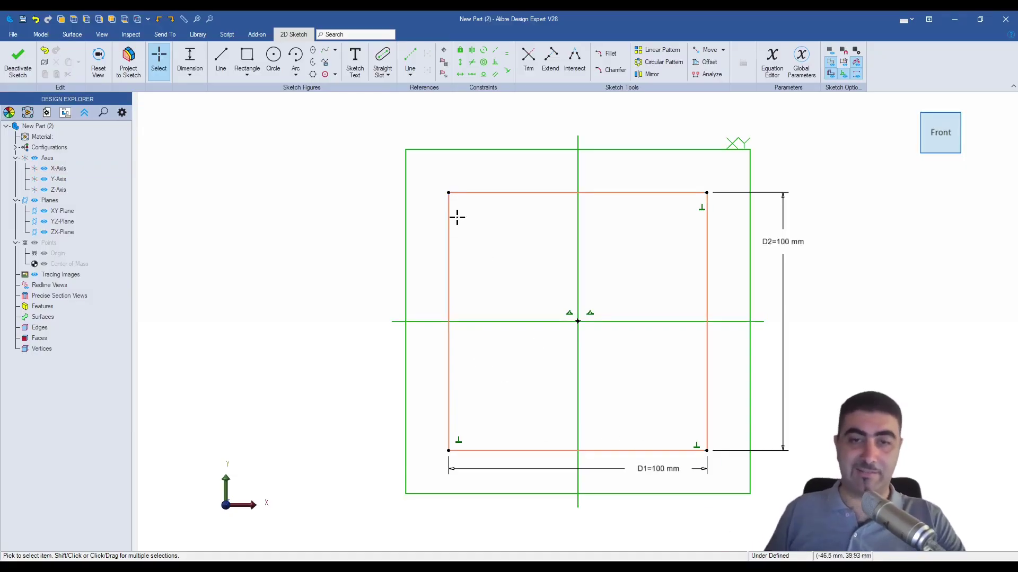
Rotate the rectangle by its upper-left corner, and apply a vertical constraint to its left side.
{"action": "left_click_drag", "start_coordinate": [449, 193], "coordinate": [420, 235]}
{"action": "key", "text": "v"}
{"action": "left_click", "coordinate": [431, 283]}
{"action": "key", "text": "Escape"}
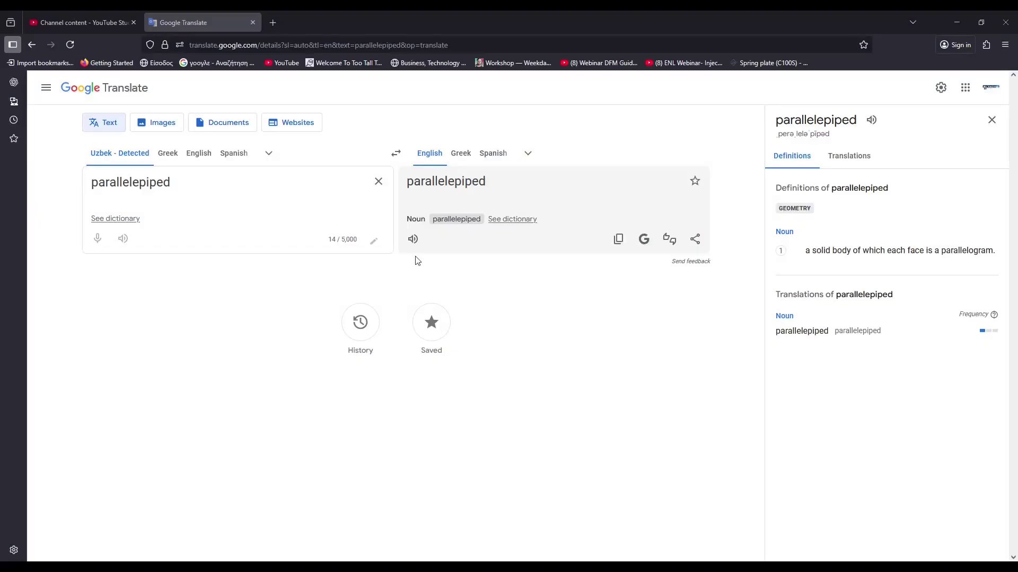
Play the English pronunciation of "parallelepiped" in Google Translate.
{"action": "left_click", "coordinate": [413, 239]}
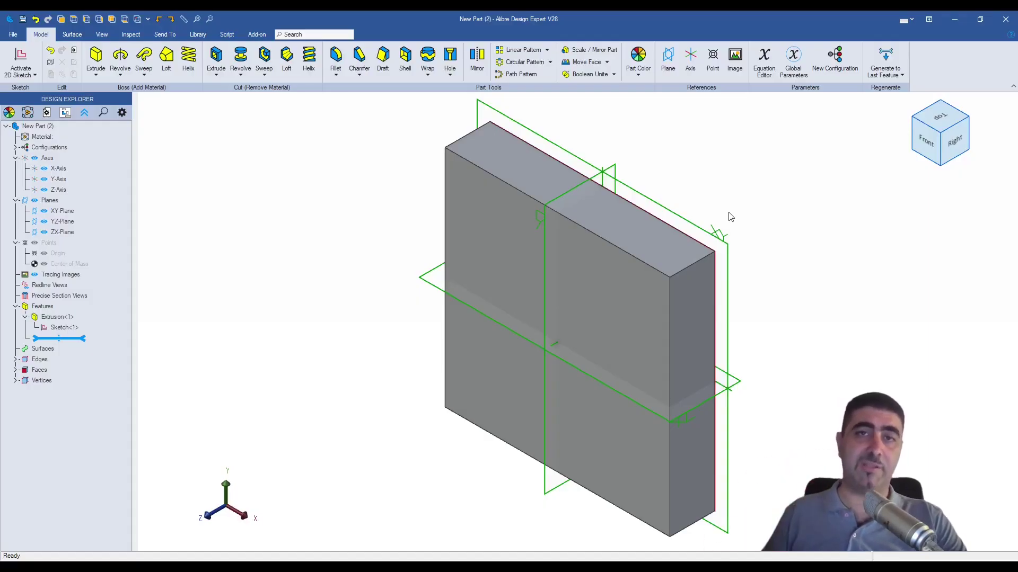
Start a constant-radius fillet on the two lower edges of the block that meet at the near corner.
{"action": "middle_click_drag", "start_coordinate": [731, 217], "coordinate": [593, 241]}
{"action": "scroll", "coordinate": [593, 241], "scroll_direction": "up", "scroll_amount": 4}
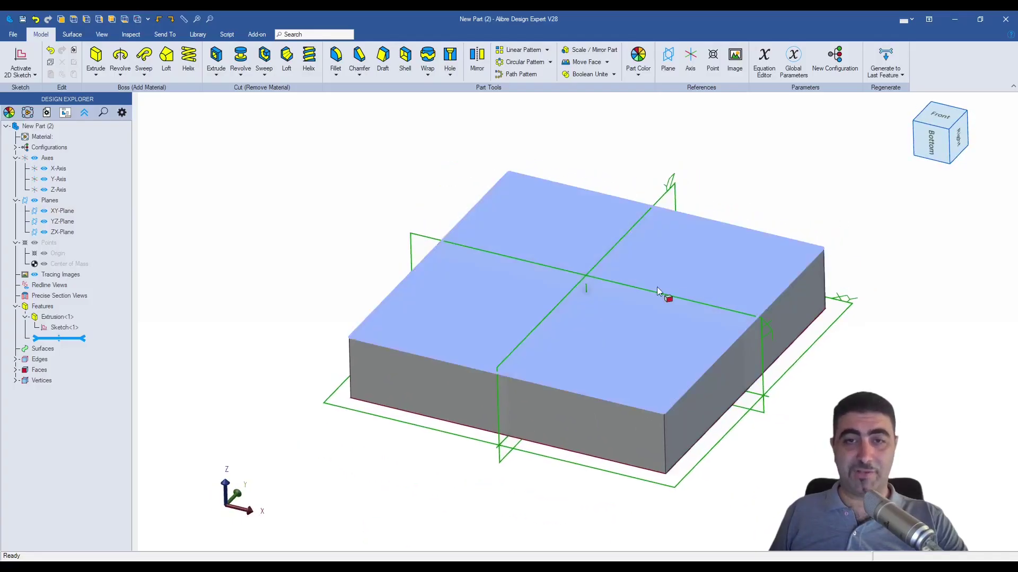
{"action": "mouse_move", "coordinate": [404, 213]}
{"action": "middle_mouse_down"}
{"action": "mouse_move", "coordinate": [414, 209]}
{"action": "mouse_move", "coordinate": [392, 208]}
{"action": "middle_mouse_up"}
{"action": "left_click", "coordinate": [337, 75]}
{"action": "left_click", "coordinate": [349, 89]}
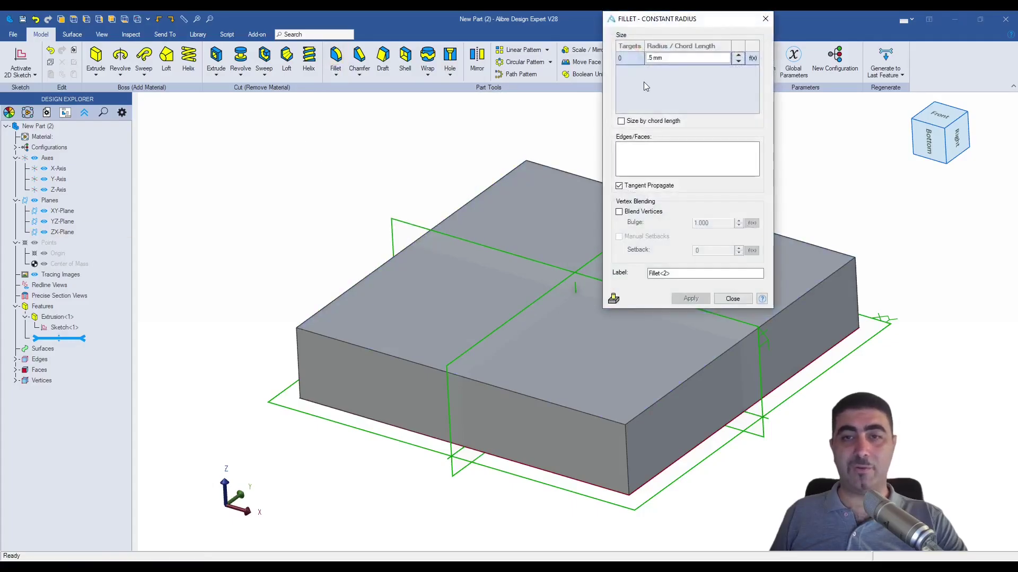
{"action": "left_click_drag", "start_coordinate": [726, 21], "coordinate": [863, 112]}
{"action": "middle_click_drag", "start_coordinate": [617, 298], "coordinate": [473, 282]}
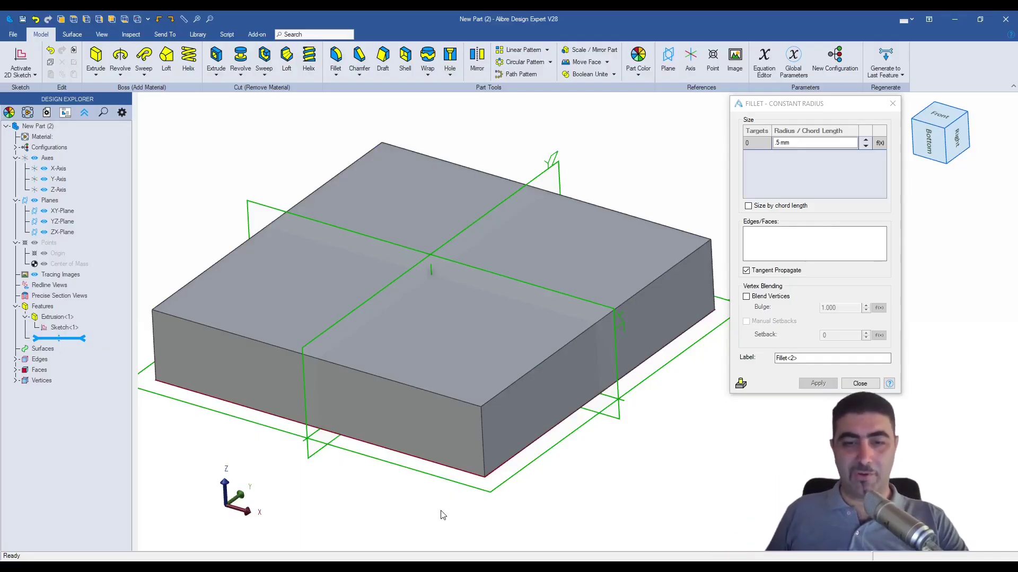
{"action": "left_click", "coordinate": [453, 479]}
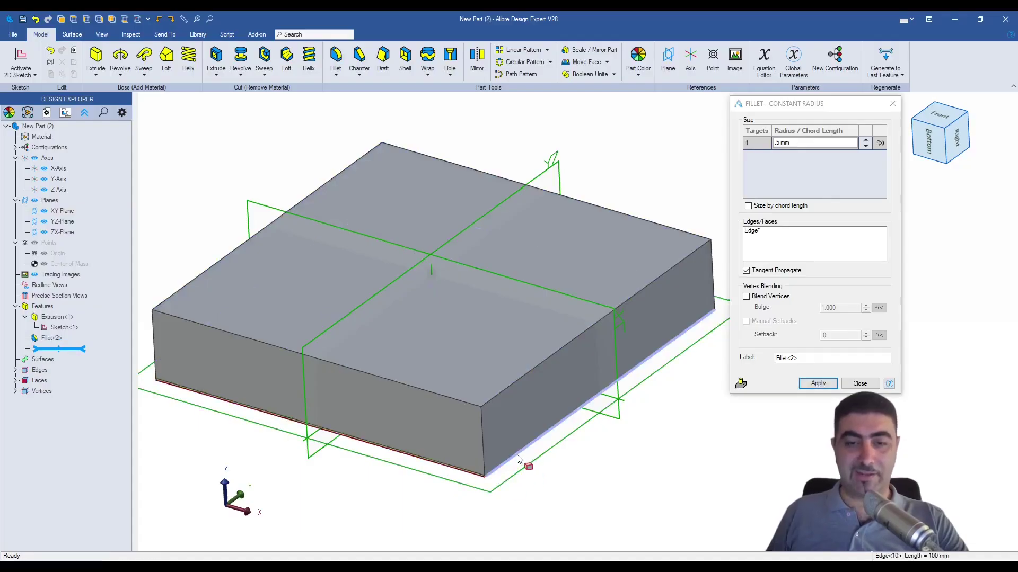
{"action": "left_click", "coordinate": [501, 460]}
Set the fillet radius to 5 mm and apply it to the two lower edges.
{"action": "left_click", "coordinate": [784, 143]}
{"action": "type", "text": "5"}
{"action": "key", "text": "Tab"}
{"action": "middle_click_drag", "start_coordinate": [388, 493], "coordinate": [579, 515]}
{"action": "scroll", "coordinate": [580, 517], "scroll_direction": "up", "scroll_amount": 5}
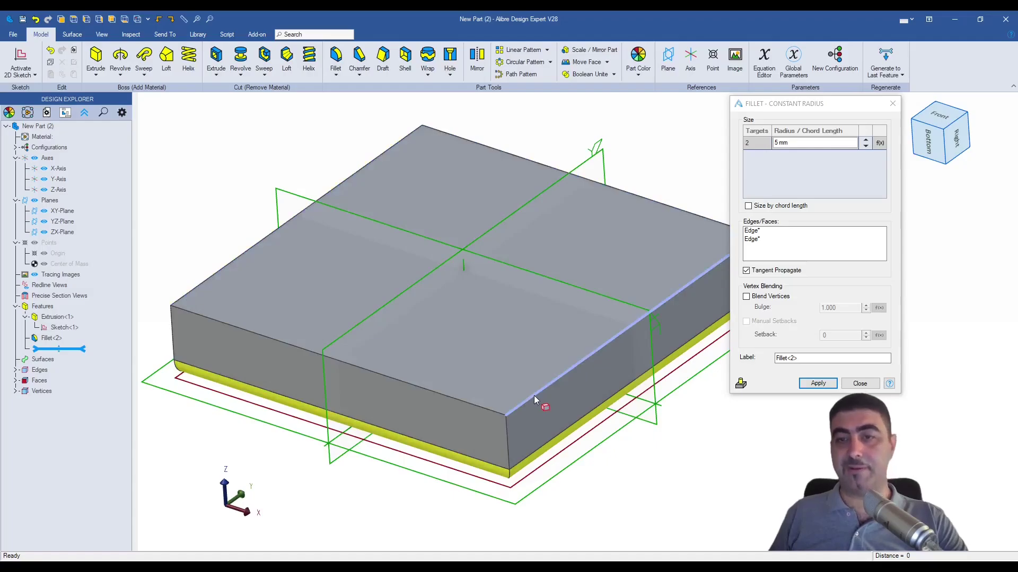
{"action": "left_click", "coordinate": [816, 384]}
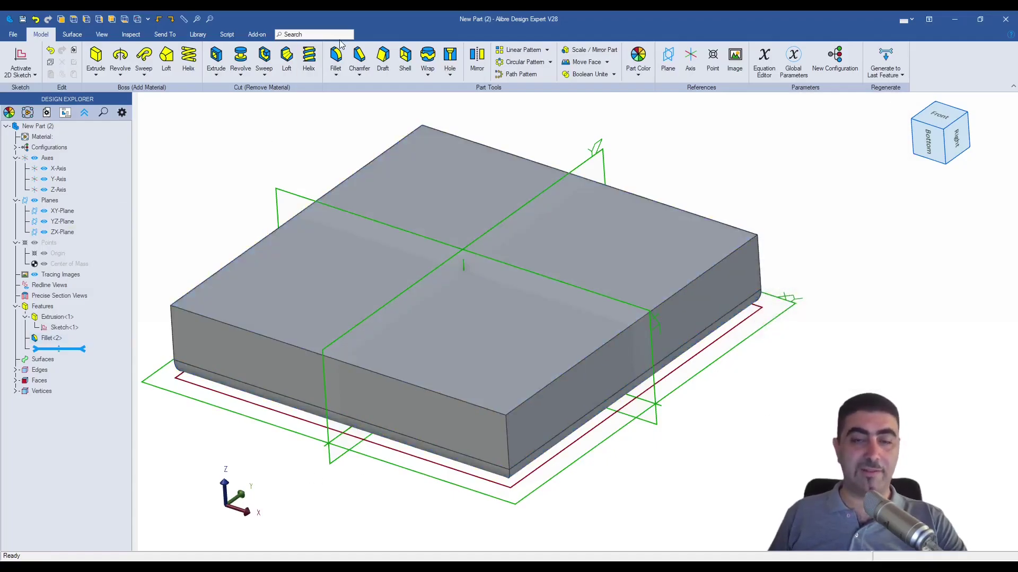
Edit the fillet to add a second radius group containing the two adjacent upper edges of the block.
{"action": "right_click", "coordinate": [95, 338]}
{"action": "left_click", "coordinate": [109, 341]}
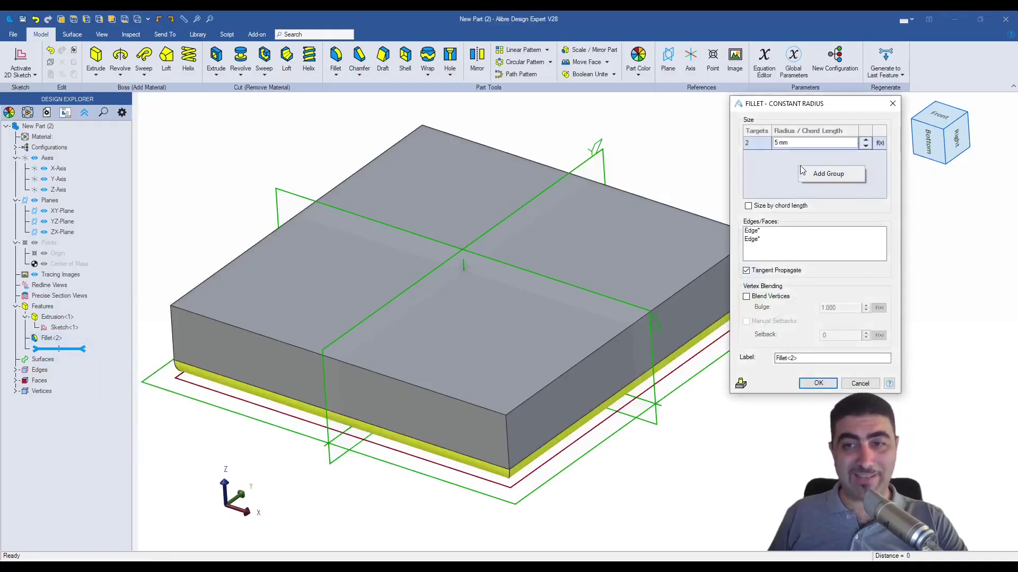
{"action": "left_click", "coordinate": [816, 175]}
{"action": "left_click", "coordinate": [466, 402]}
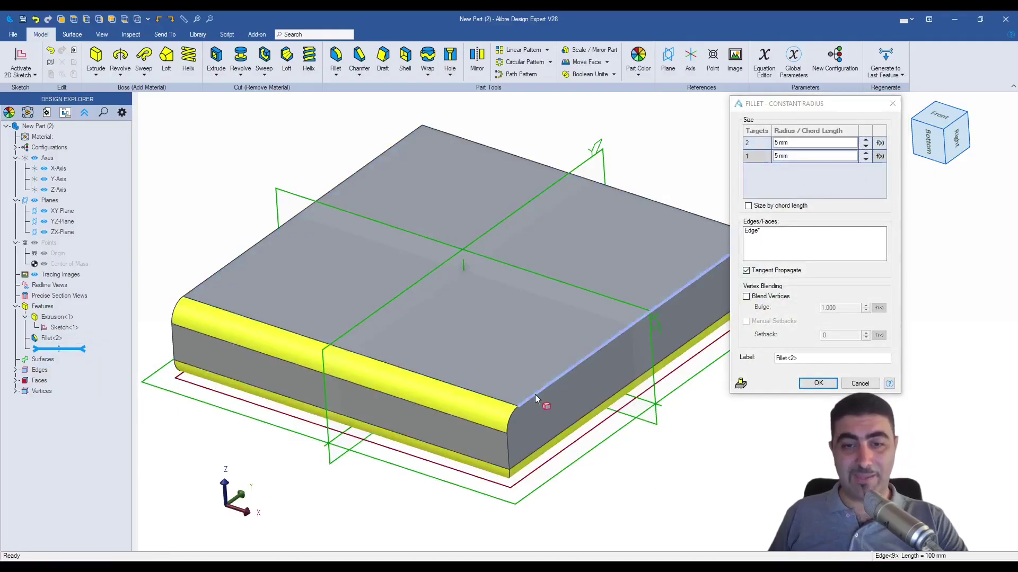
{"action": "left_click", "coordinate": [536, 393]}
Set the second group's fillet radius to 10 mm and accept the edited fillet.
{"action": "left_click_drag", "start_coordinate": [795, 156], "coordinate": [759, 156]}
{"action": "type", "text": "10"}
{"action": "left_click", "coordinate": [806, 250]}
{"action": "scroll", "coordinate": [512, 377], "scroll_direction": "down", "scroll_amount": 4}
{"action": "middle_click_drag", "start_coordinate": [512, 377], "coordinate": [480, 386]}
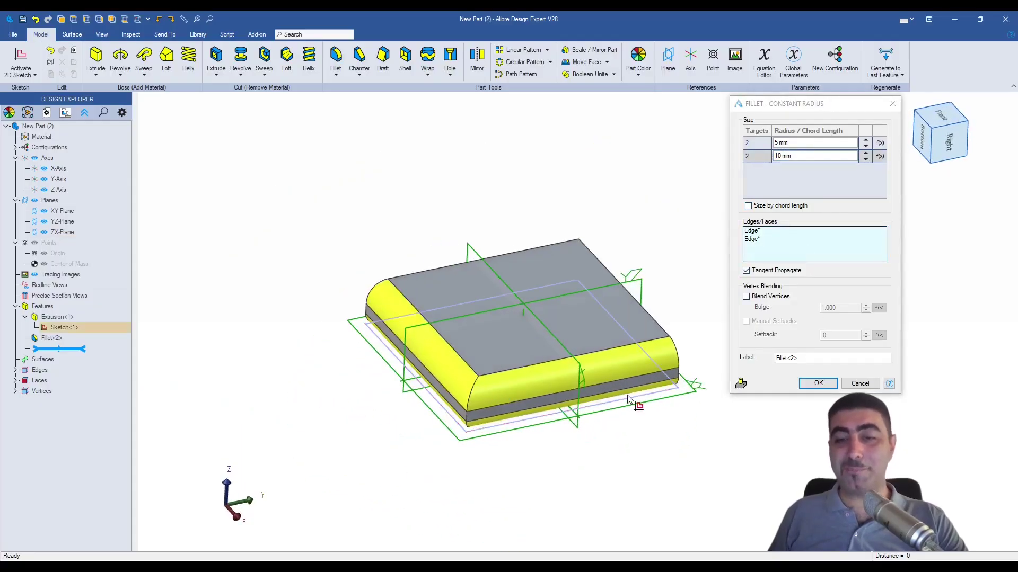
{"action": "scroll", "coordinate": [627, 396], "scroll_direction": "up", "scroll_amount": 3}
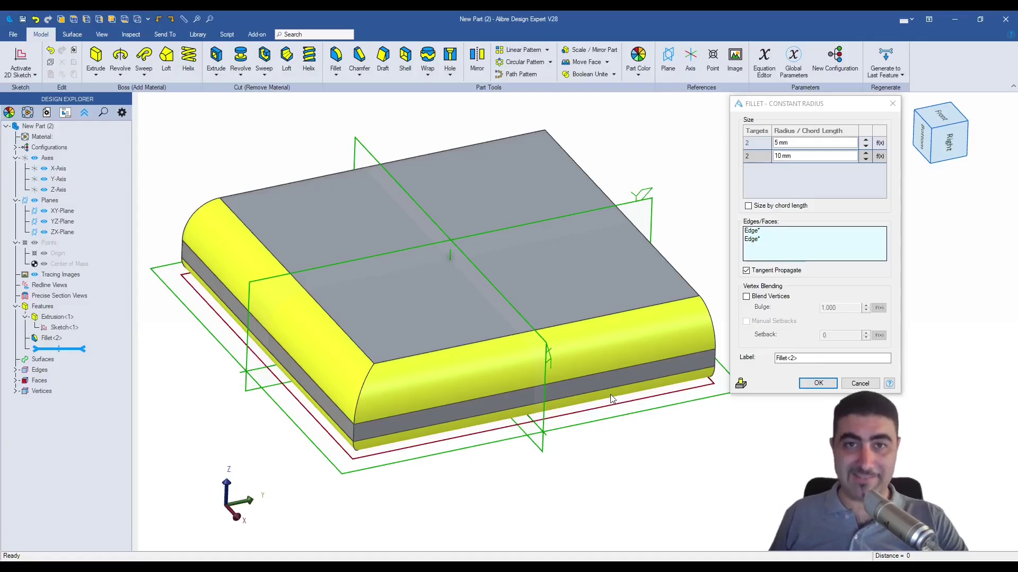
{"action": "left_click", "coordinate": [811, 385]}
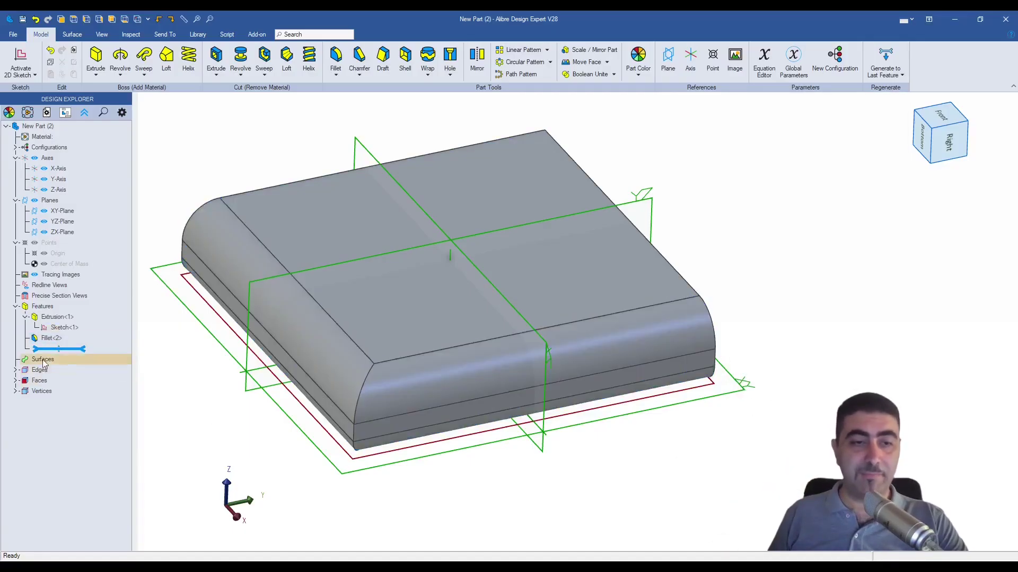
Reopen the fillet feature to review its two radius groups on the model, and close it.
{"action": "right_click", "coordinate": [76, 339]}
{"action": "left_click", "coordinate": [98, 346]}
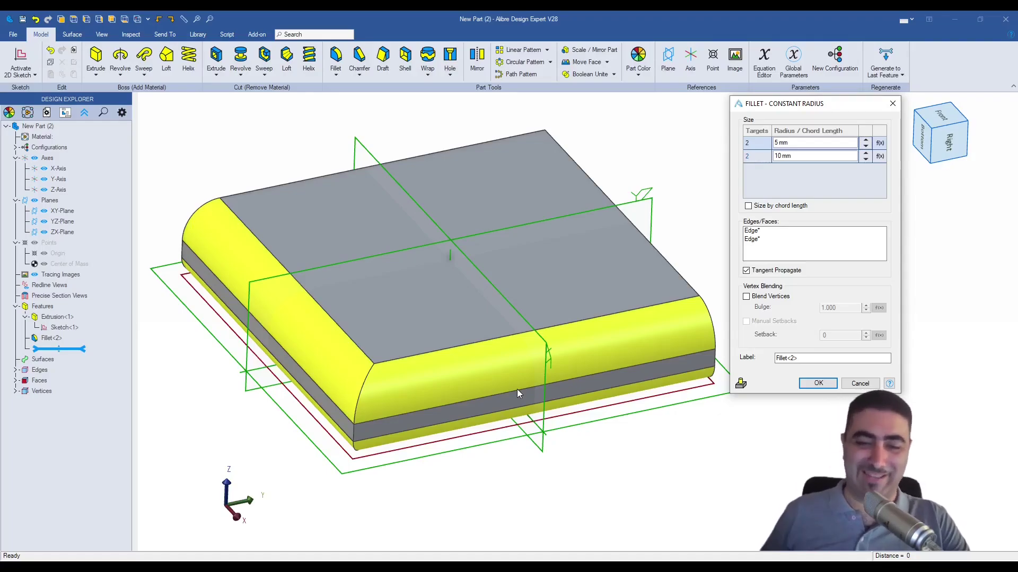
{"action": "middle_click_drag", "start_coordinate": [508, 370], "coordinate": [476, 374]}
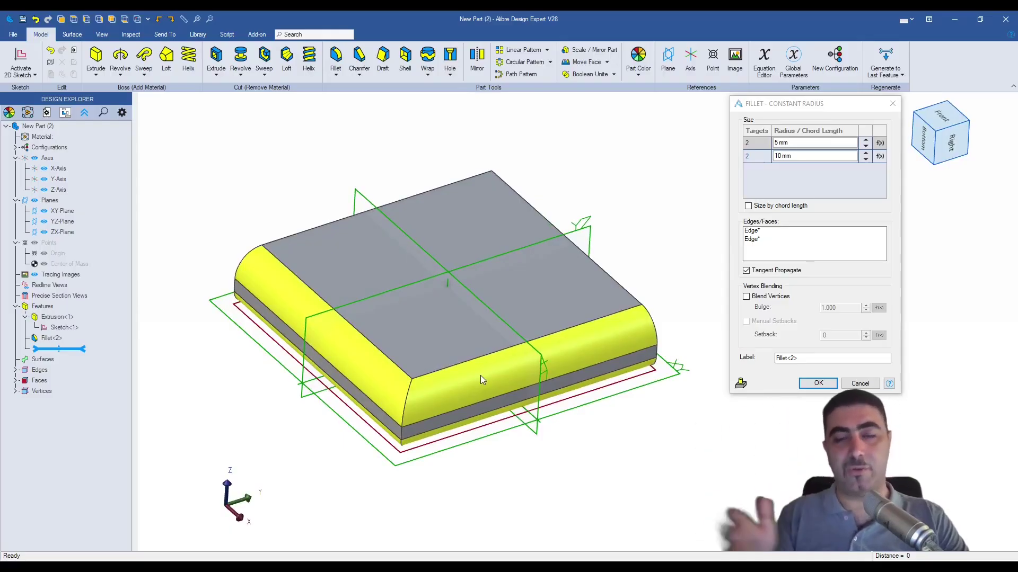
{"action": "key", "text": "Return"}
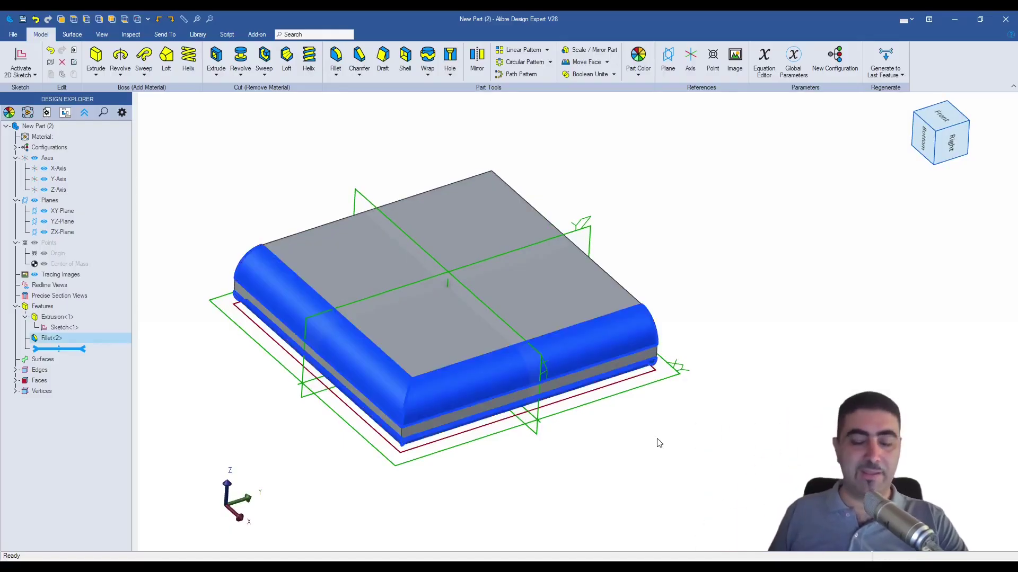
Roll the feature history back before the fillet and start a variable-radius fillet on the block's near upper edge.
{"action": "left_click_drag", "start_coordinate": [75, 349], "coordinate": [75, 339]}
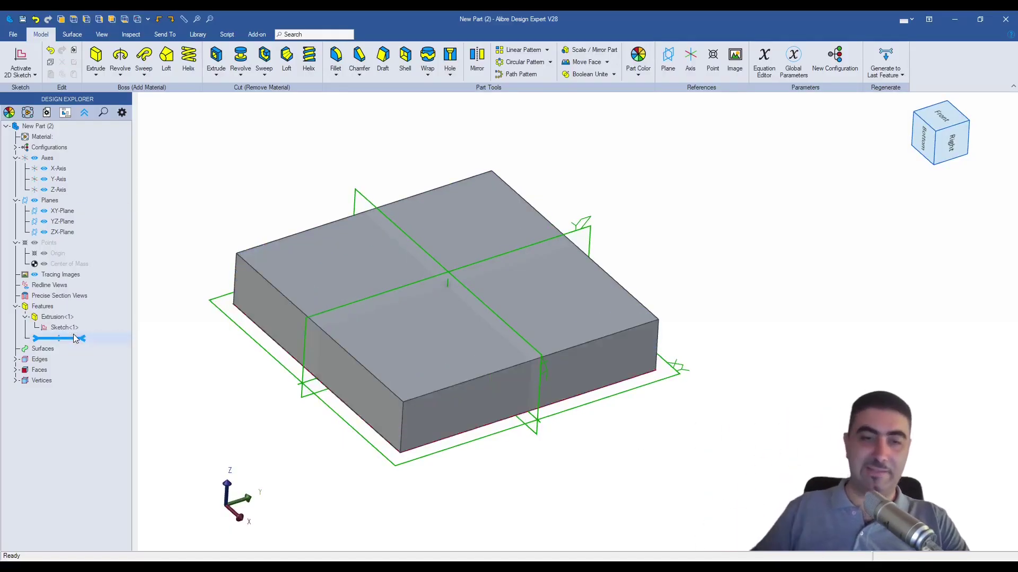
{"action": "left_click", "coordinate": [337, 75]}
{"action": "left_click", "coordinate": [366, 100]}
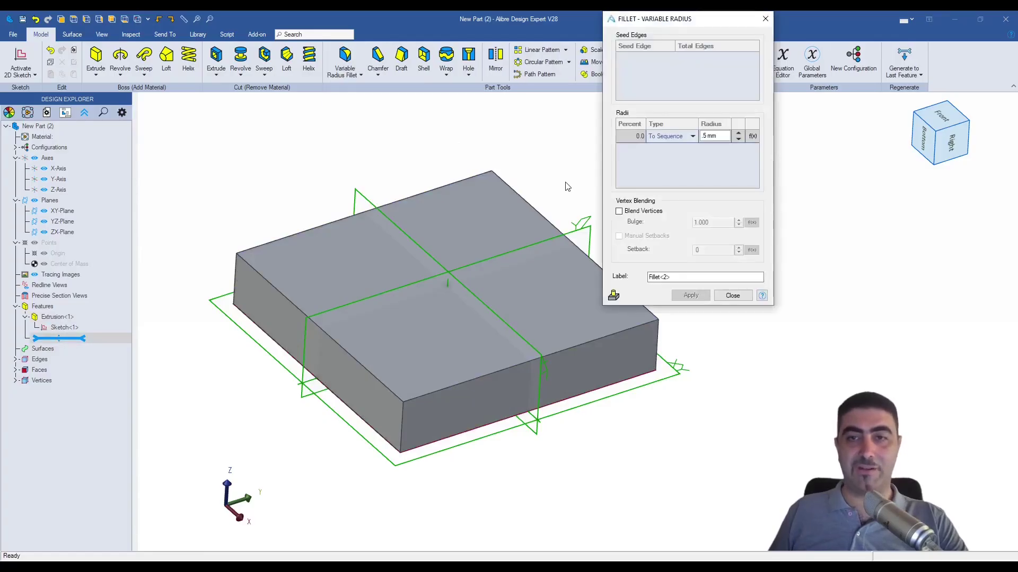
{"action": "middle_click_drag", "start_coordinate": [574, 250], "coordinate": [510, 288]}
{"action": "scroll", "coordinate": [468, 358], "scroll_direction": "up", "scroll_amount": 3}
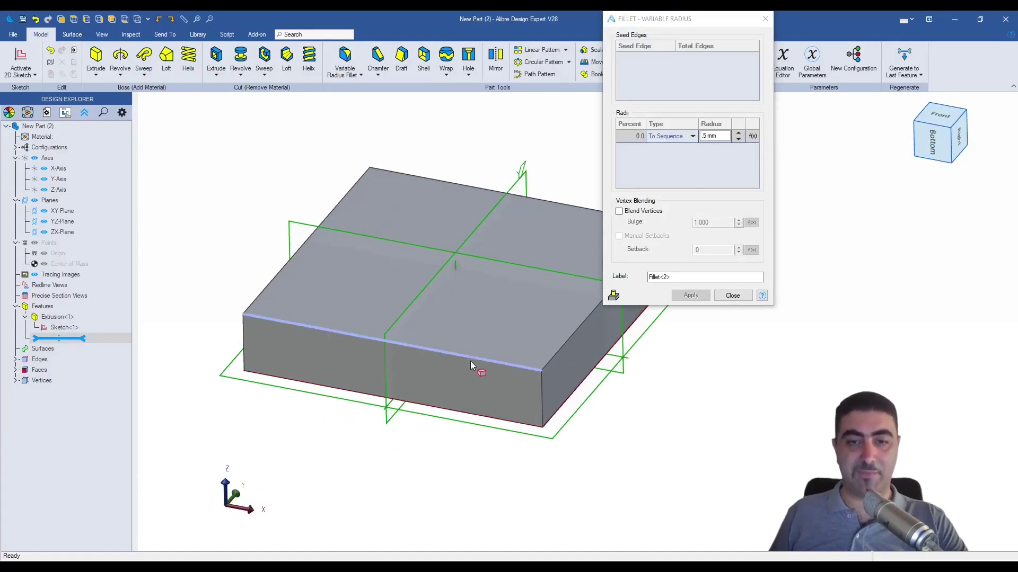
{"action": "left_click", "coordinate": [469, 359]}
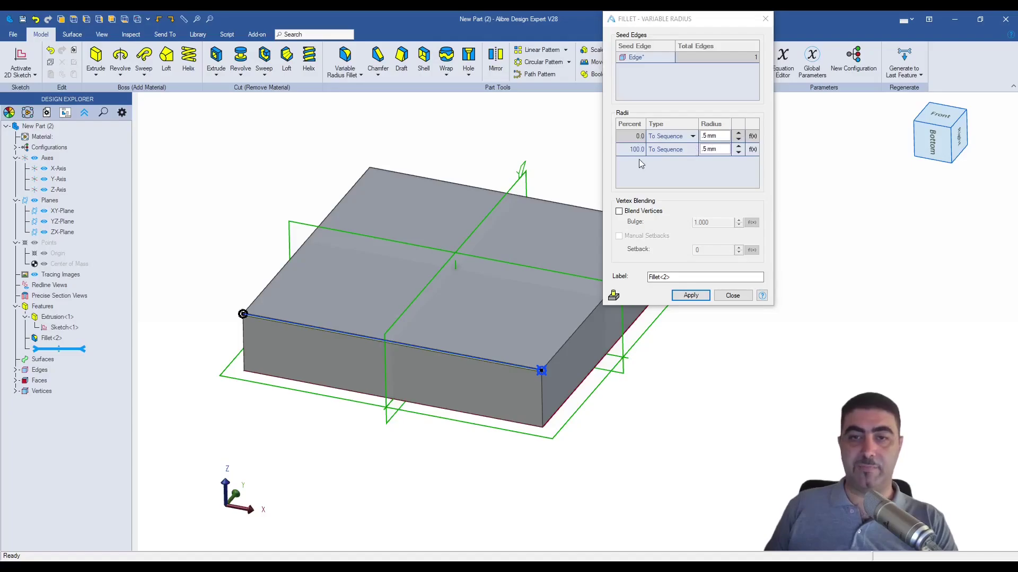
Set the variable fillet's radius to 5 mm at 0 percent and 3.5 mm at 100 percent, and inspect the preview.
{"action": "left_click", "coordinate": [716, 137]}
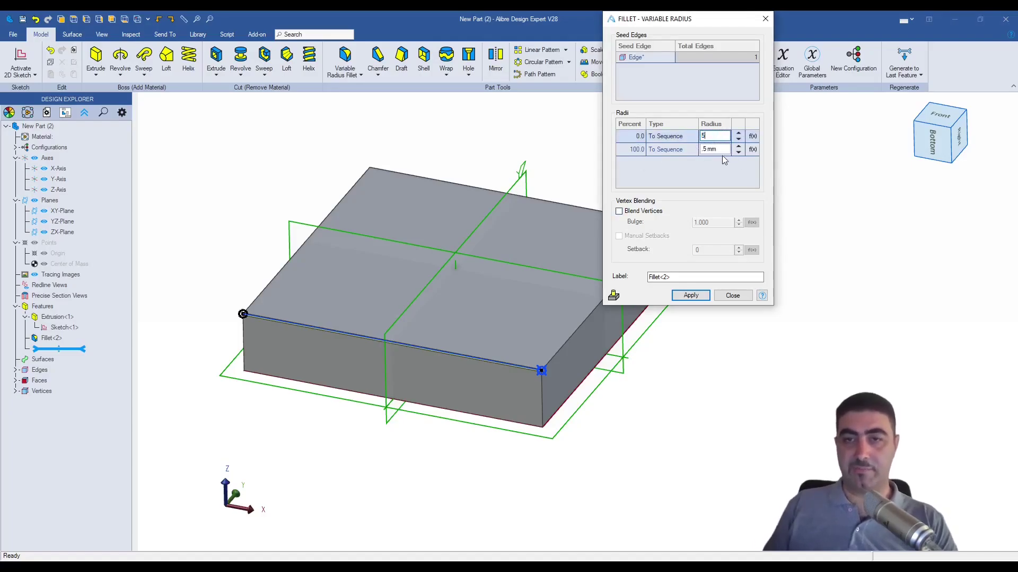
{"action": "key", "text": "Tab"}
{"action": "left_click_drag", "start_coordinate": [723, 150], "coordinate": [691, 164]}
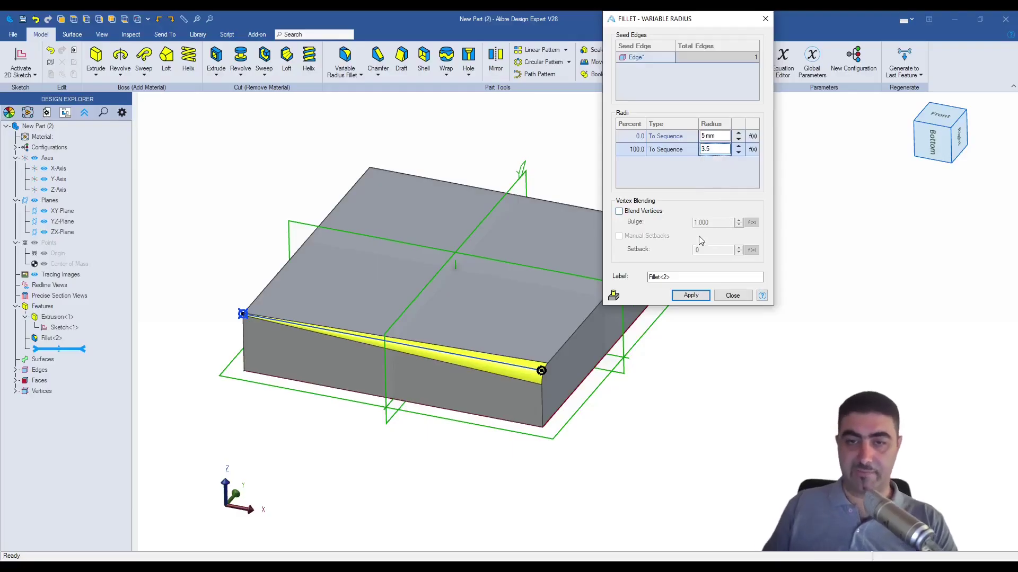
{"action": "left_click", "coordinate": [660, 276]}
{"action": "middle_click_drag", "start_coordinate": [535, 366], "coordinate": [586, 377]}
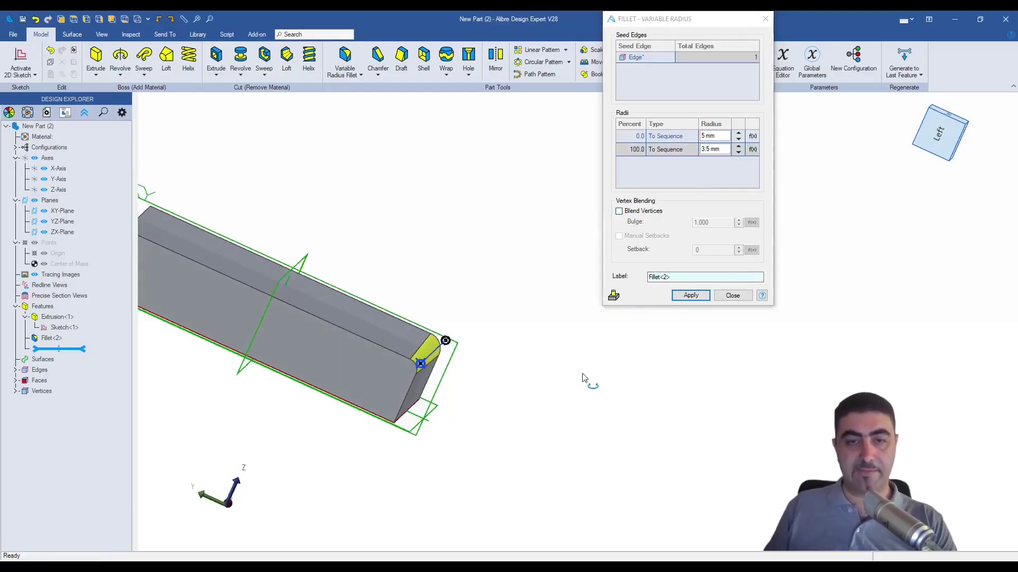
{"action": "scroll", "coordinate": [409, 367], "scroll_direction": "up", "scroll_amount": 4}
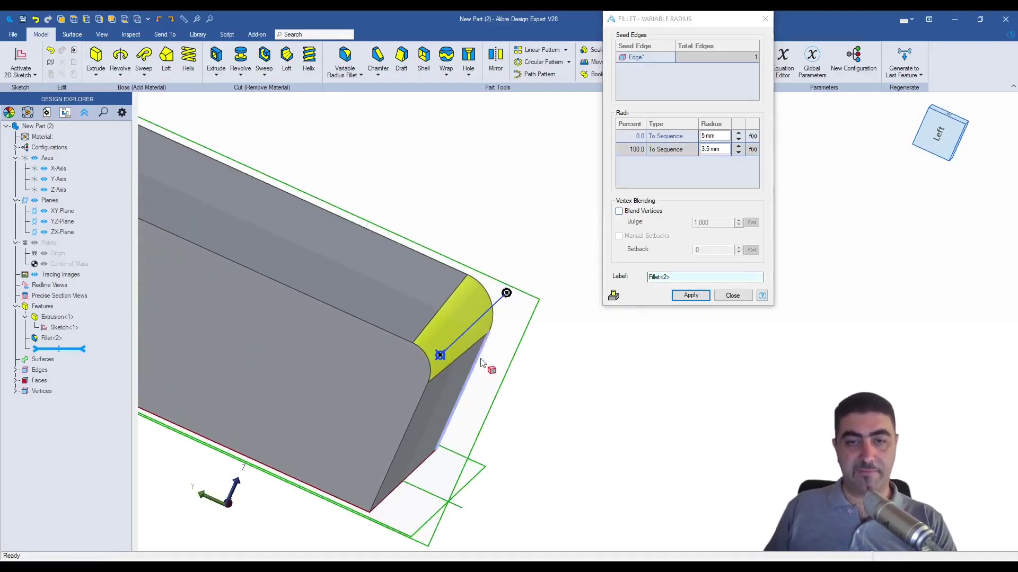
{"action": "right_click_drag", "start_coordinate": [481, 362], "coordinate": [549, 345]}
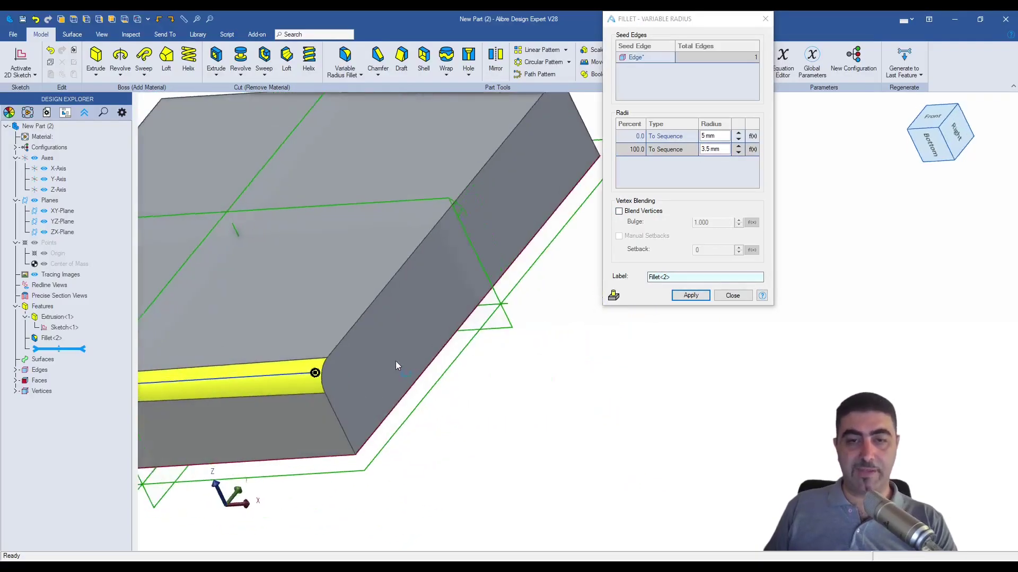
{"action": "middle_click_drag", "start_coordinate": [395, 364], "coordinate": [532, 369]}
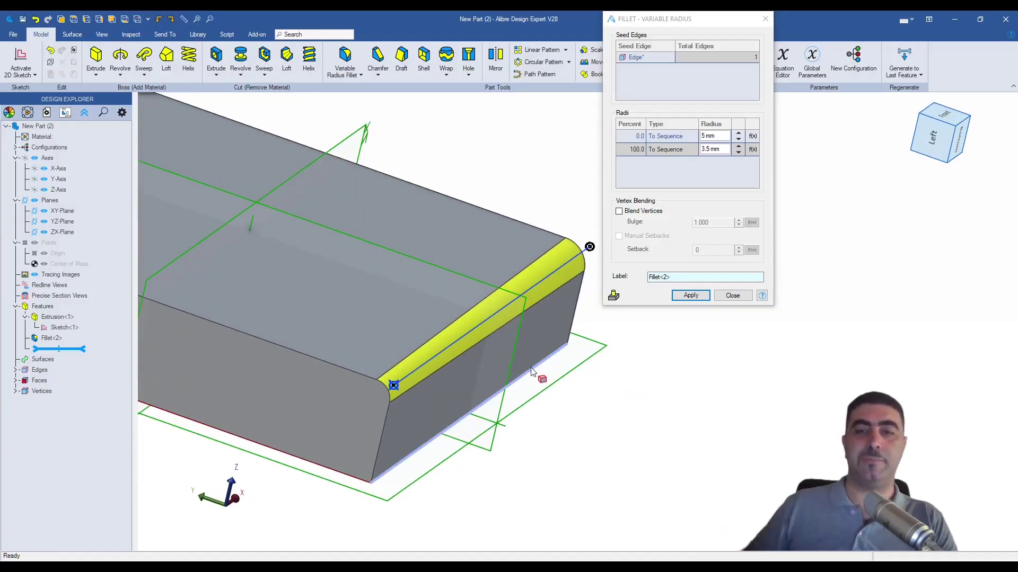
Add an intermediate radius point at 50 percent along the filleted edge and set its radius to 7 mm.
{"action": "left_click", "coordinate": [509, 305]}
{"action": "mouse_move", "coordinate": [513, 307]}
{"action": "middle_mouse_down"}
{"action": "mouse_move", "coordinate": [386, 310]}
{"action": "mouse_move", "coordinate": [496, 313]}
{"action": "middle_mouse_up"}
{"action": "left_click", "coordinate": [627, 150]}
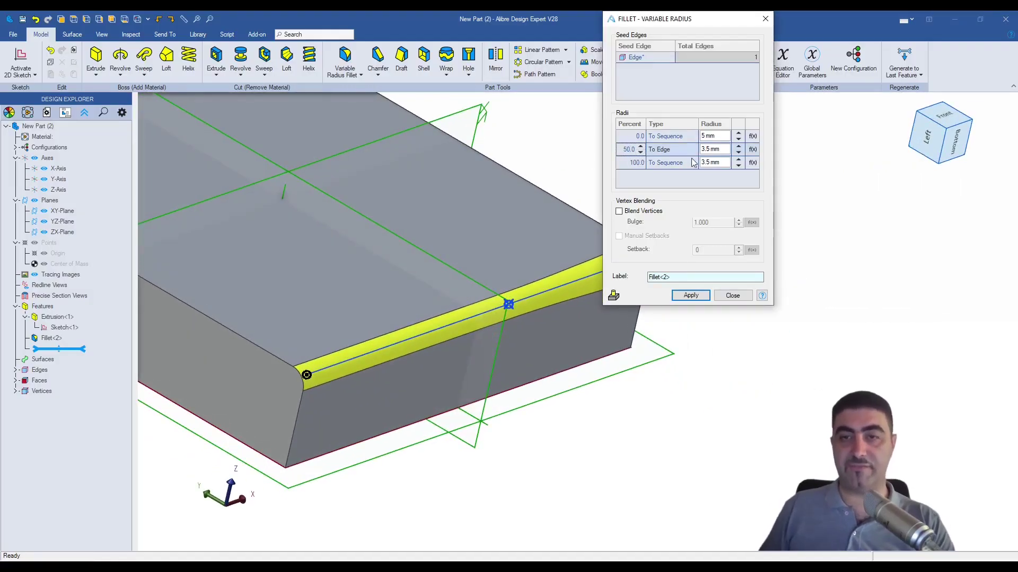
{"action": "type", "text": "50.0"}
{"action": "left_click", "coordinate": [716, 149]}
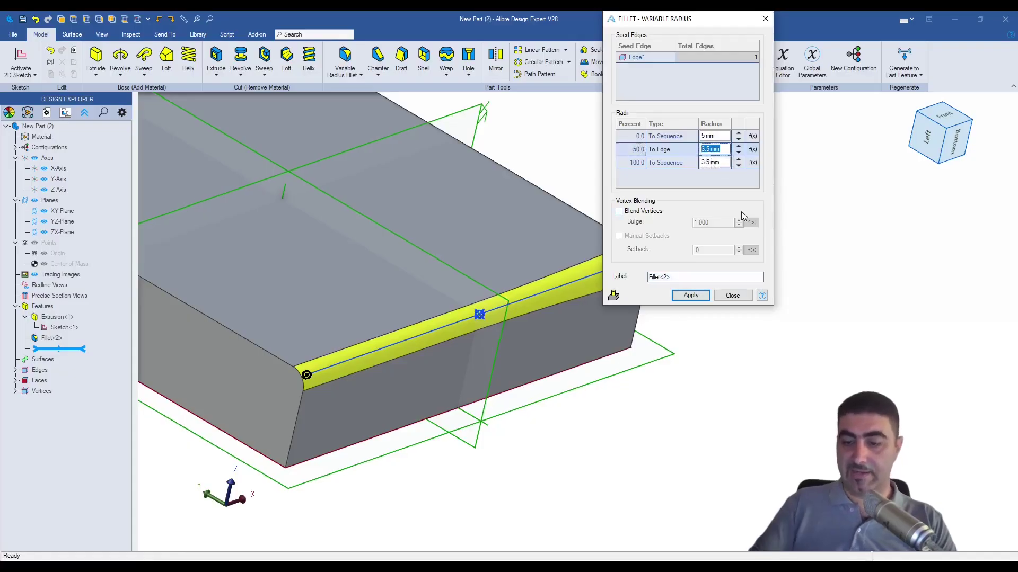
{"action": "left_click", "coordinate": [687, 277]}
Check the variable-radius fillet preview from both ends of the edge and apply the fillet.
{"action": "scroll", "coordinate": [472, 319], "scroll_direction": "down", "scroll_amount": 3}
{"action": "middle_click_drag", "start_coordinate": [472, 320], "coordinate": [319, 366]}
{"action": "scroll", "coordinate": [533, 295], "scroll_direction": "up", "scroll_amount": 5}
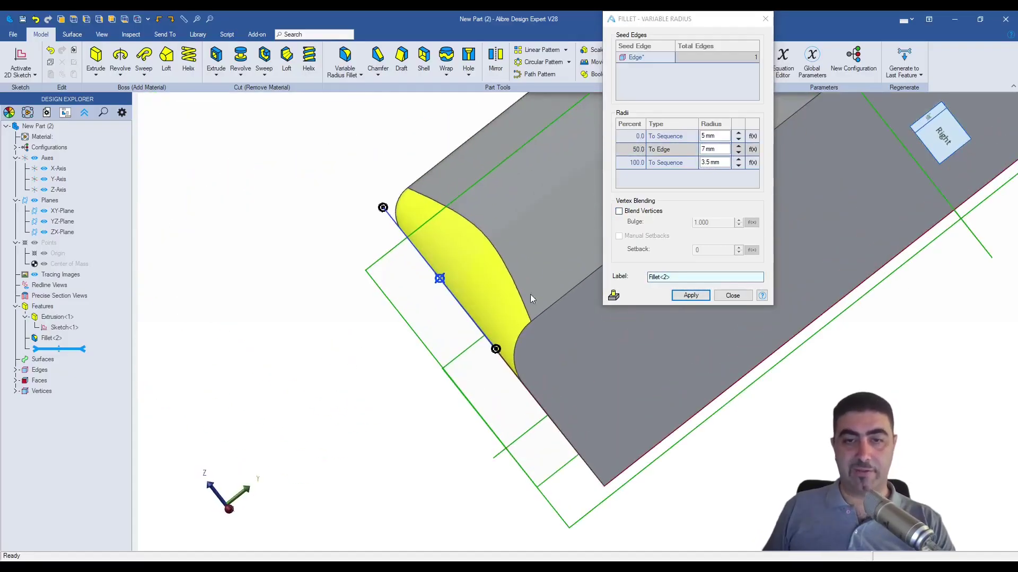
{"action": "middle_click_drag", "start_coordinate": [531, 294], "coordinate": [727, 270]}
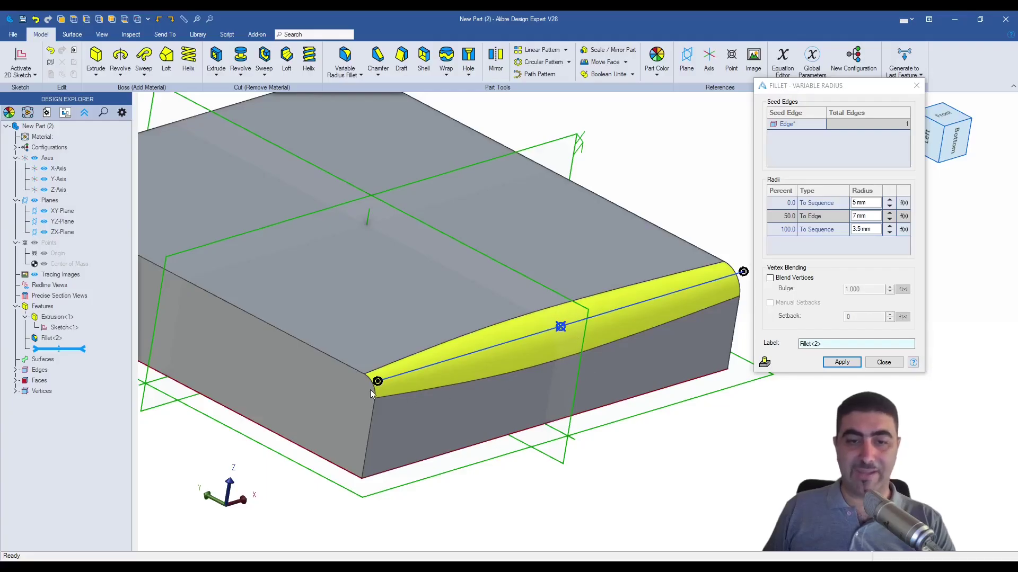
{"action": "middle_click_drag", "start_coordinate": [647, 291], "coordinate": [478, 344]}
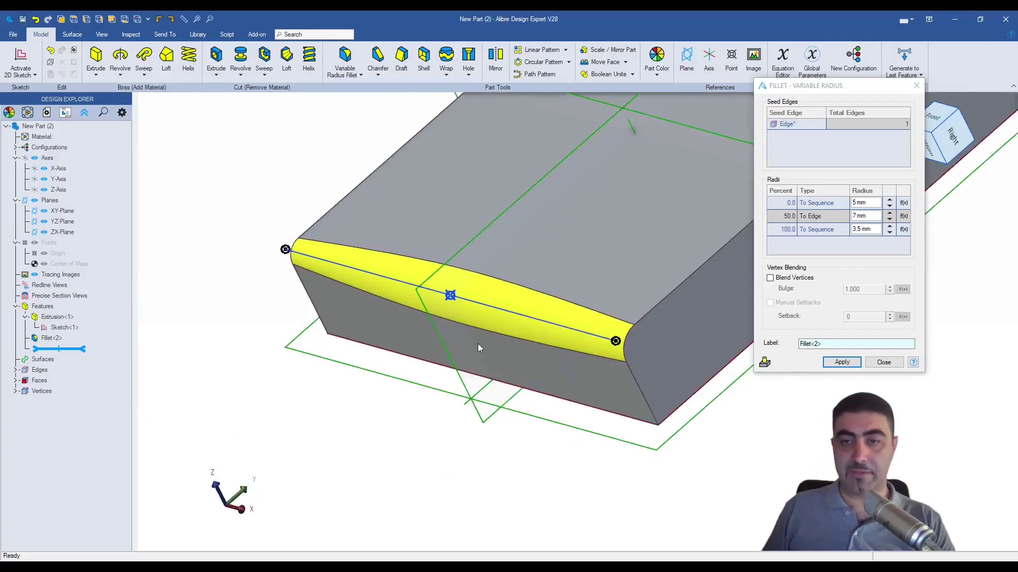
{"action": "middle_click_drag", "start_coordinate": [531, 311], "coordinate": [602, 268]}
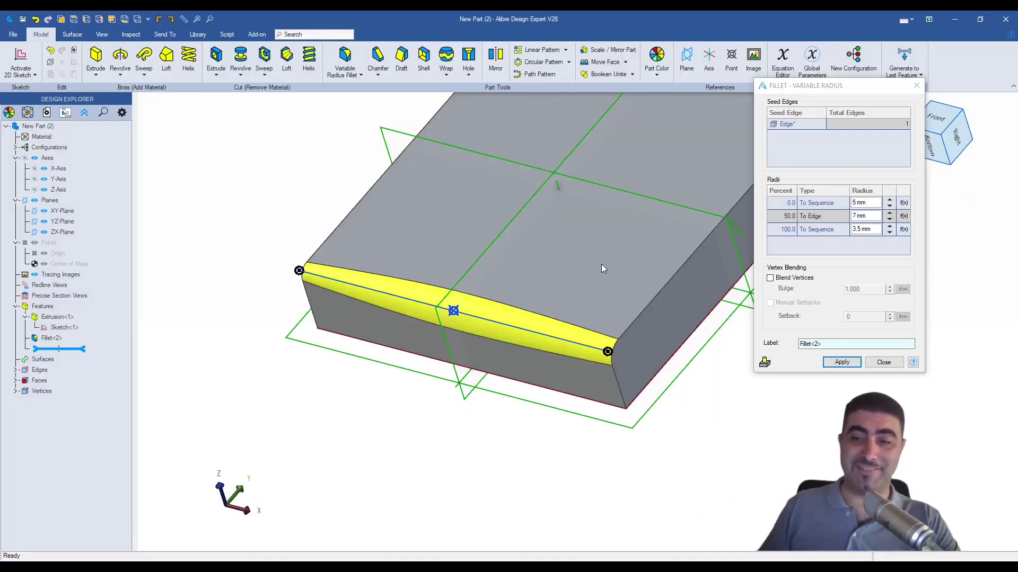
{"action": "left_click", "coordinate": [842, 364]}
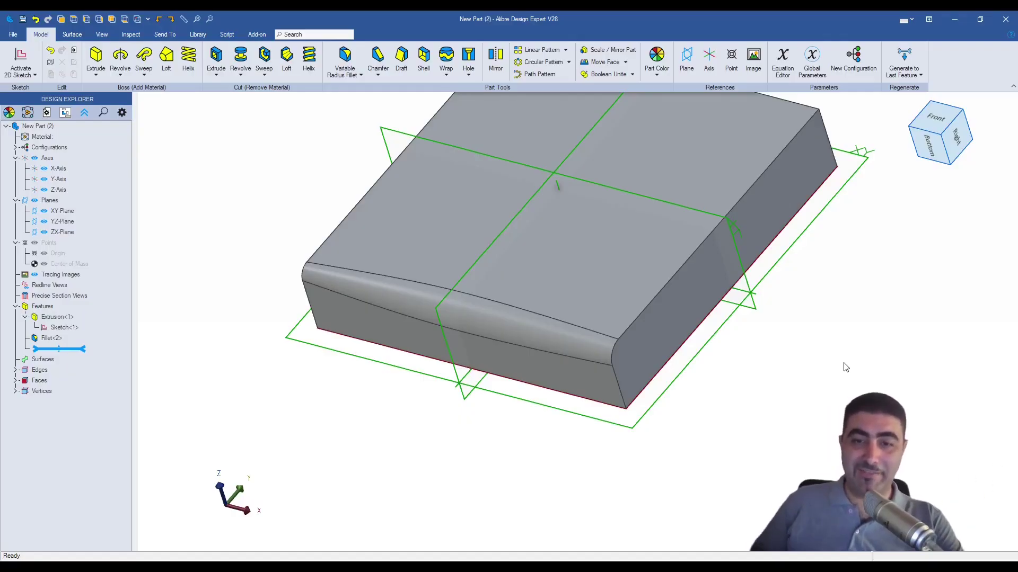
Start a sketch on the block's right side face, at one end of the variable fillet.
{"action": "middle_click_drag", "start_coordinate": [774, 347], "coordinate": [613, 287]}
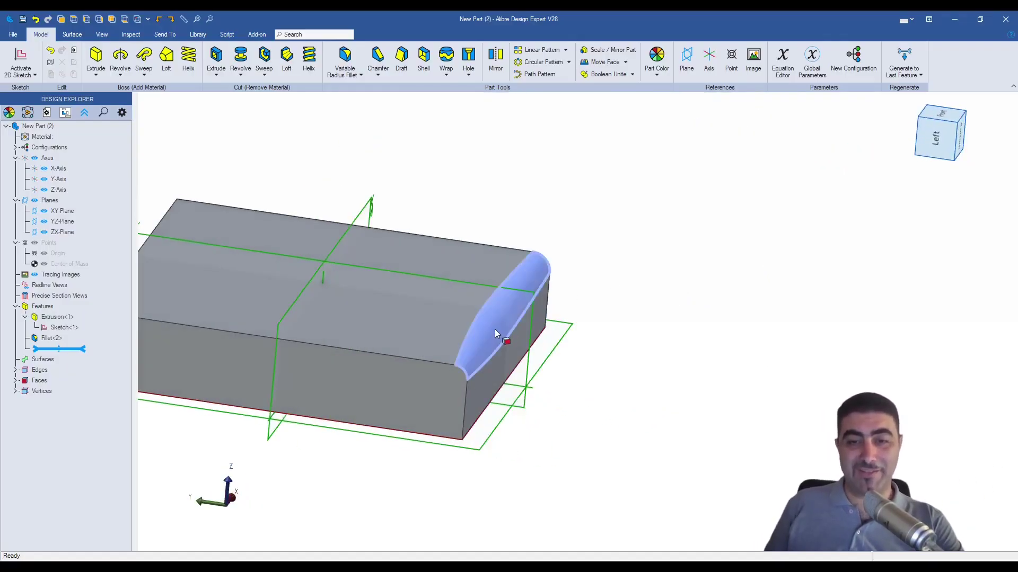
{"action": "middle_click_drag", "start_coordinate": [495, 330], "coordinate": [742, 345]}
{"action": "middle_click_drag", "start_coordinate": [655, 319], "coordinate": [443, 333]}
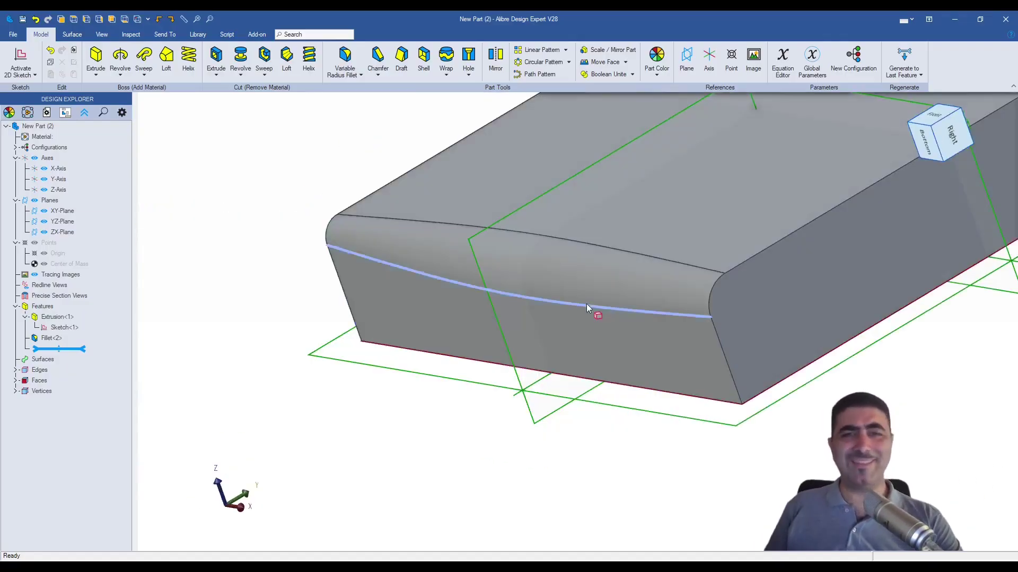
{"action": "middle_click_drag", "start_coordinate": [586, 304], "coordinate": [599, 326]}
{"action": "scroll", "coordinate": [596, 328], "scroll_direction": "up", "scroll_amount": 3}
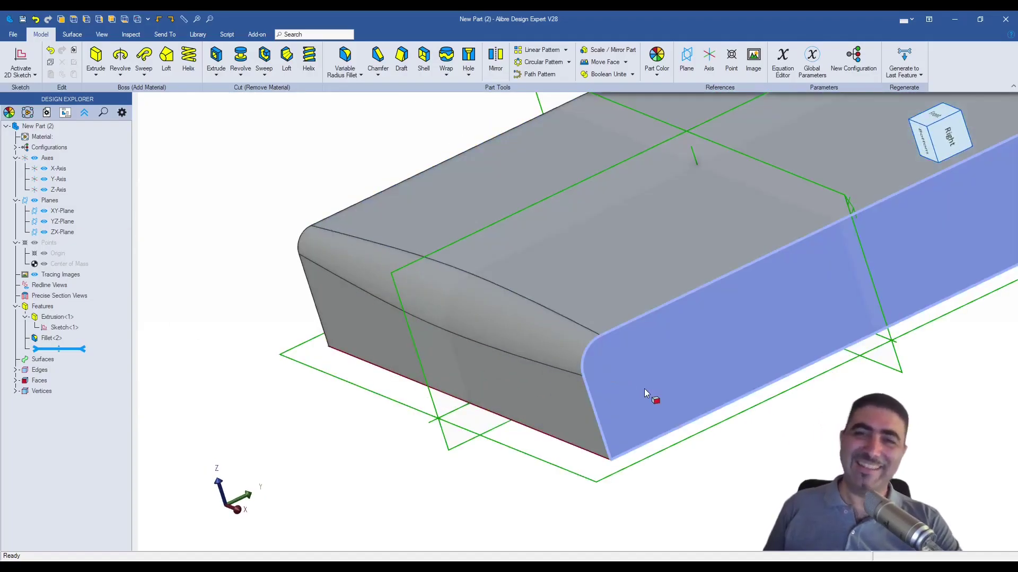
{"action": "left_click", "coordinate": [644, 356]}
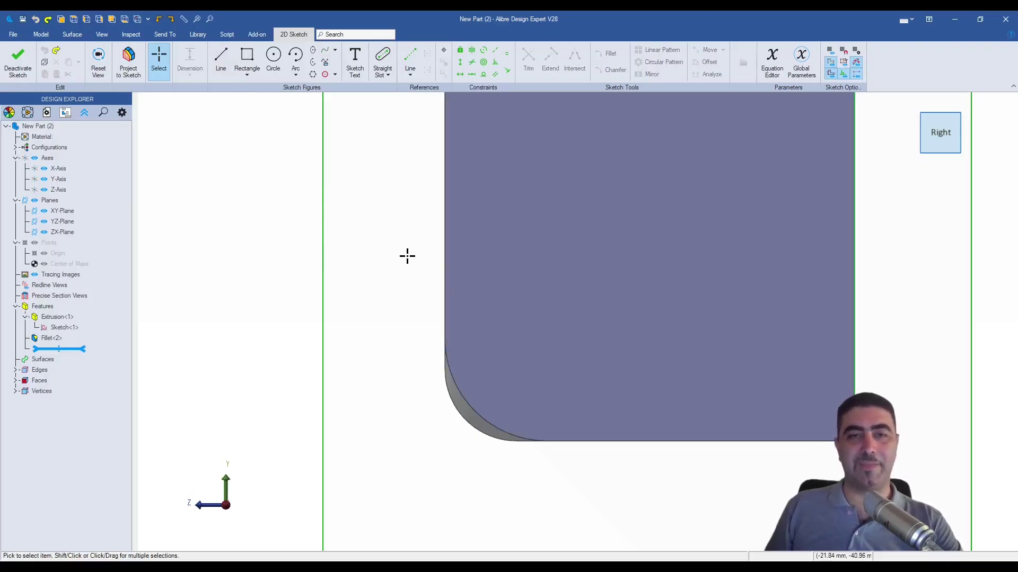
Project the face's two straight edges and the fillet's curved edge into the sketch as reference geometry.
{"action": "left_click", "coordinate": [445, 207]}
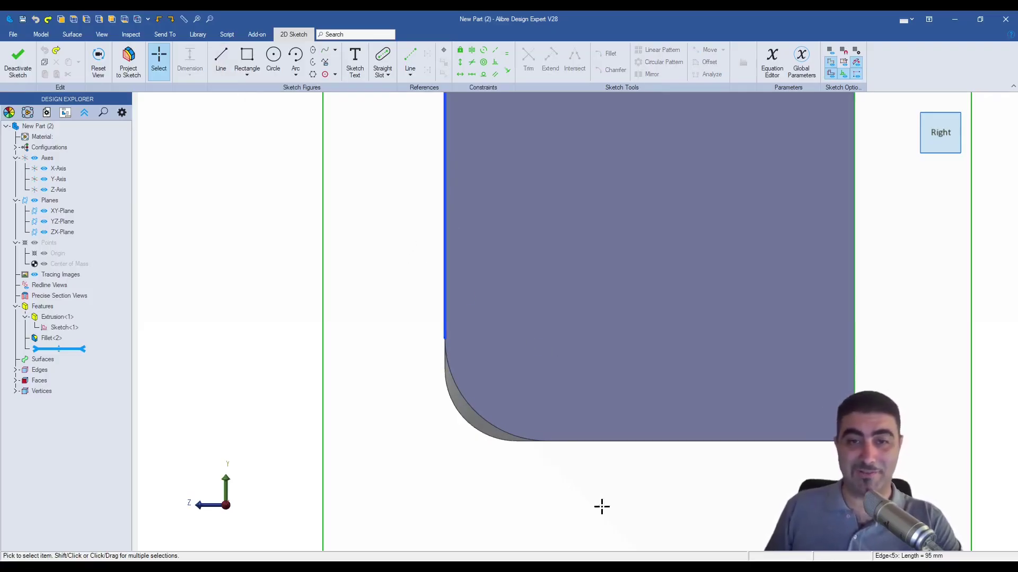
{"action": "left_click", "coordinate": [621, 441], "text": "shift"}
{"action": "left_click", "coordinate": [765, 400]}
{"action": "left_click", "coordinate": [767, 360]}
{"action": "left_click", "coordinate": [798, 360]}
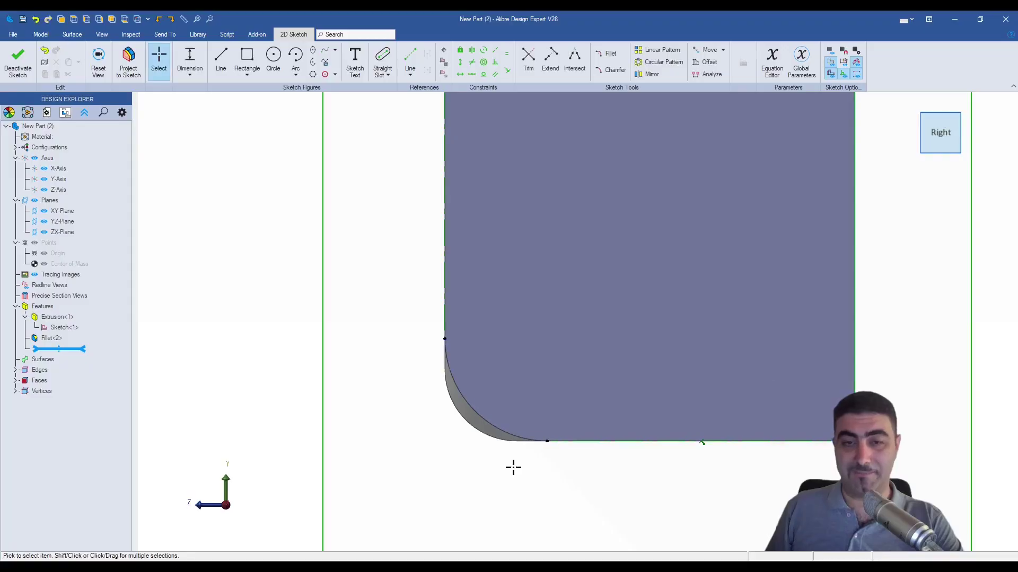
{"action": "left_click", "coordinate": [457, 391]}
{"action": "left_click", "coordinate": [605, 349]}
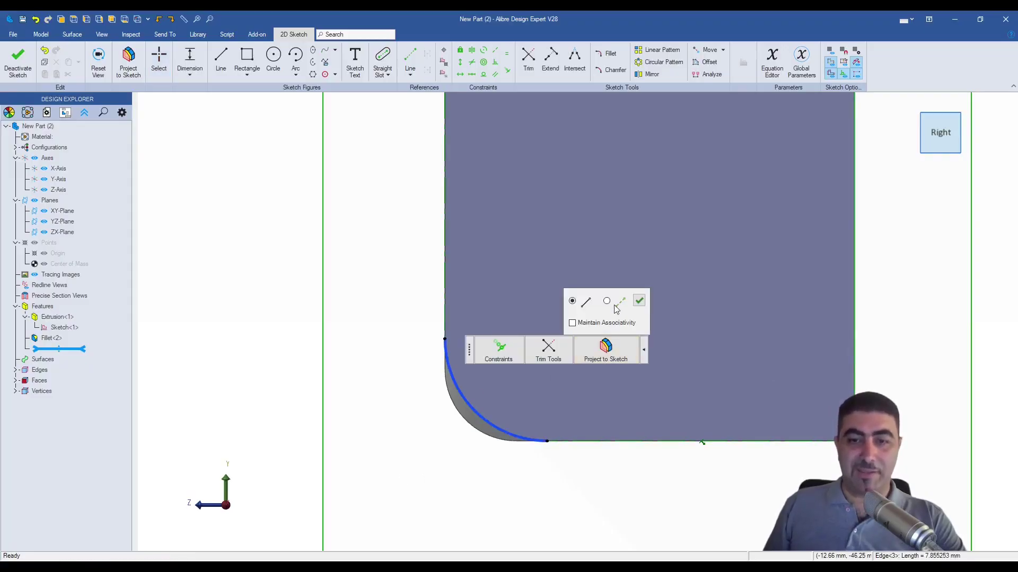
{"action": "left_click", "coordinate": [639, 302]}
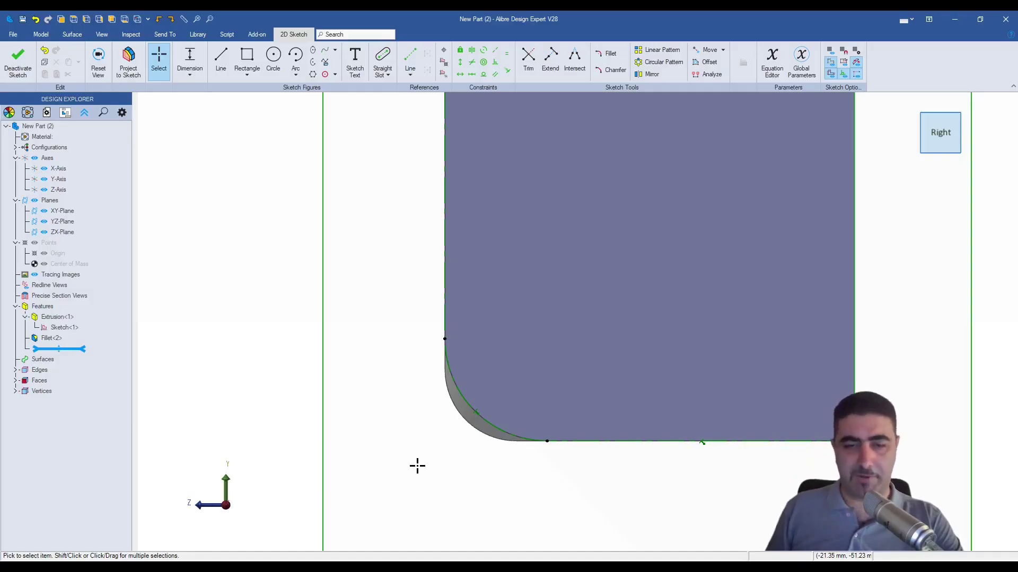
Draw a three-point arc of about 11.6 mm radius between the two ends of the projected fillet curve.
{"action": "key", "text": "a"}
{"action": "left_click", "coordinate": [444, 338]}
{"action": "left_click", "coordinate": [547, 441]}
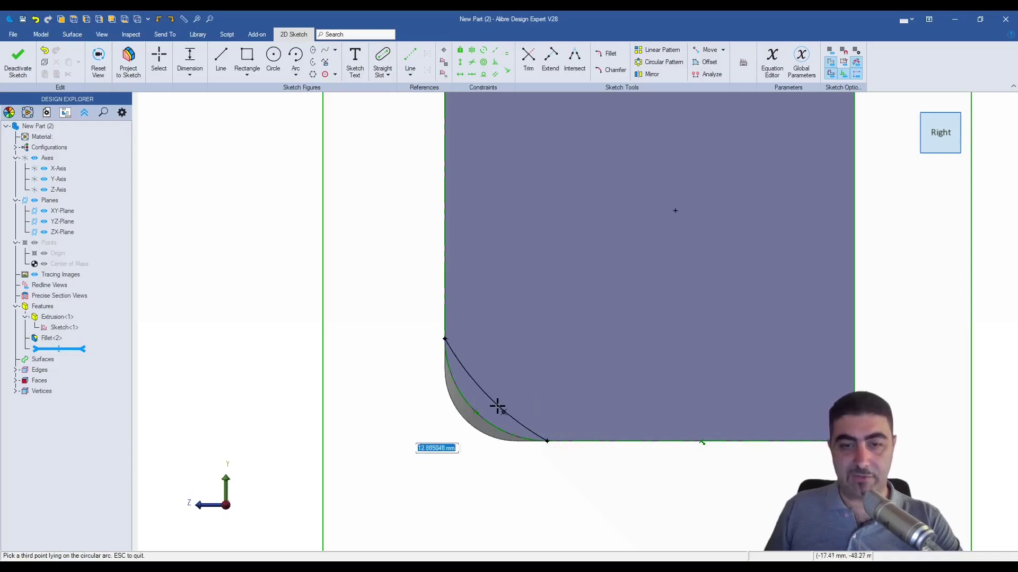
{"action": "left_click", "coordinate": [493, 402]}
{"action": "key", "text": "Escape"}
Dimension the arc's radius and link it to the fillet parameter D6.
{"action": "key", "text": "t"}
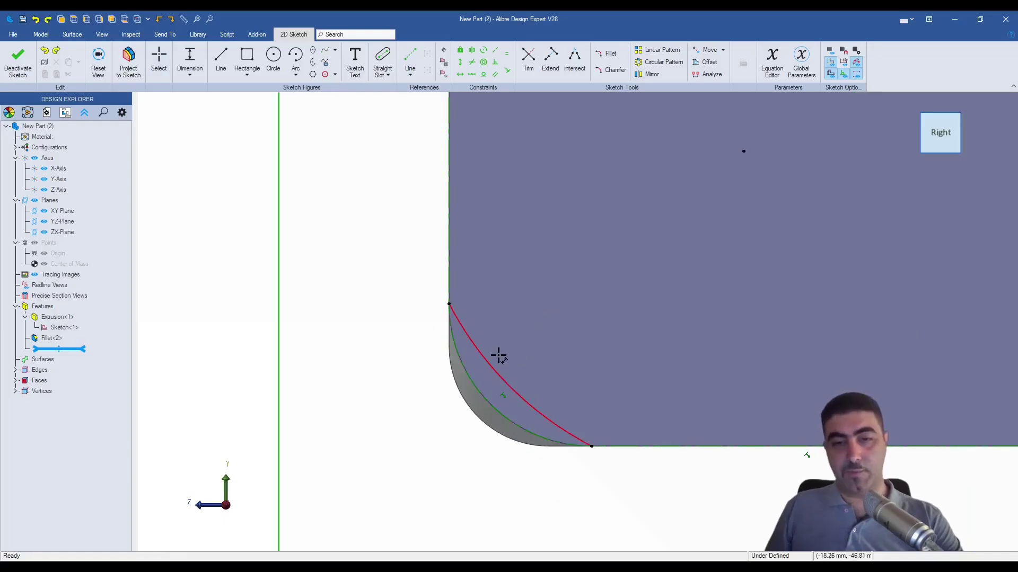
{"action": "left_click", "coordinate": [501, 377]}
{"action": "left_click", "coordinate": [537, 320]}
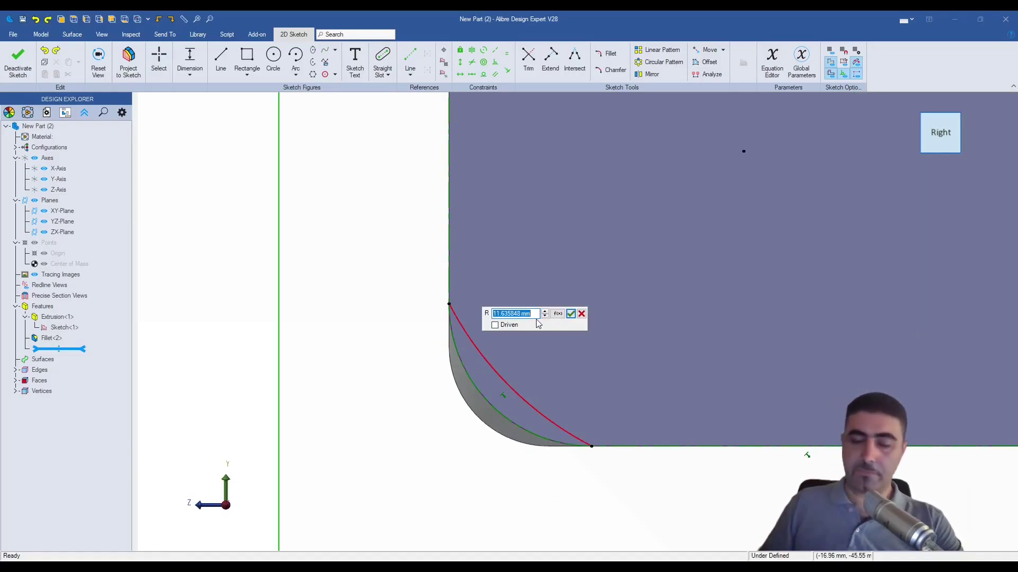
{"action": "left_click", "coordinate": [558, 315]}
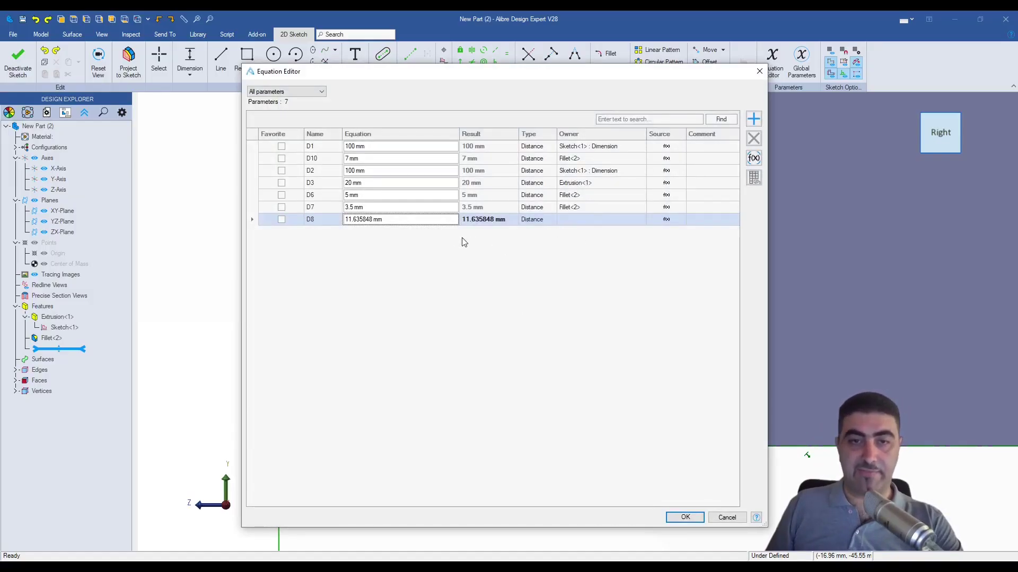
{"action": "double_click", "coordinate": [331, 196]}
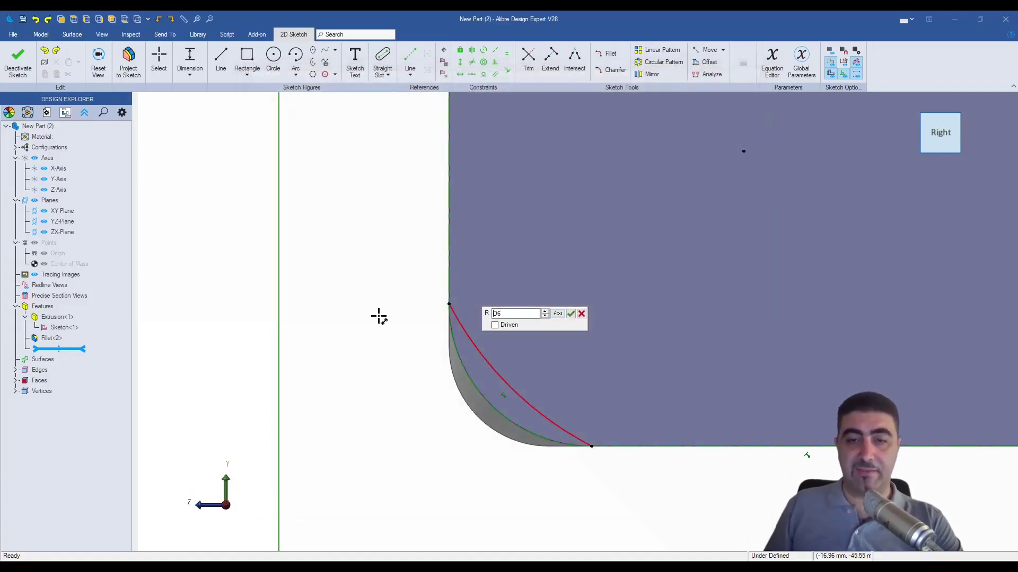
{"action": "key", "text": "Return"}
{"action": "left_click", "coordinate": [571, 314]}
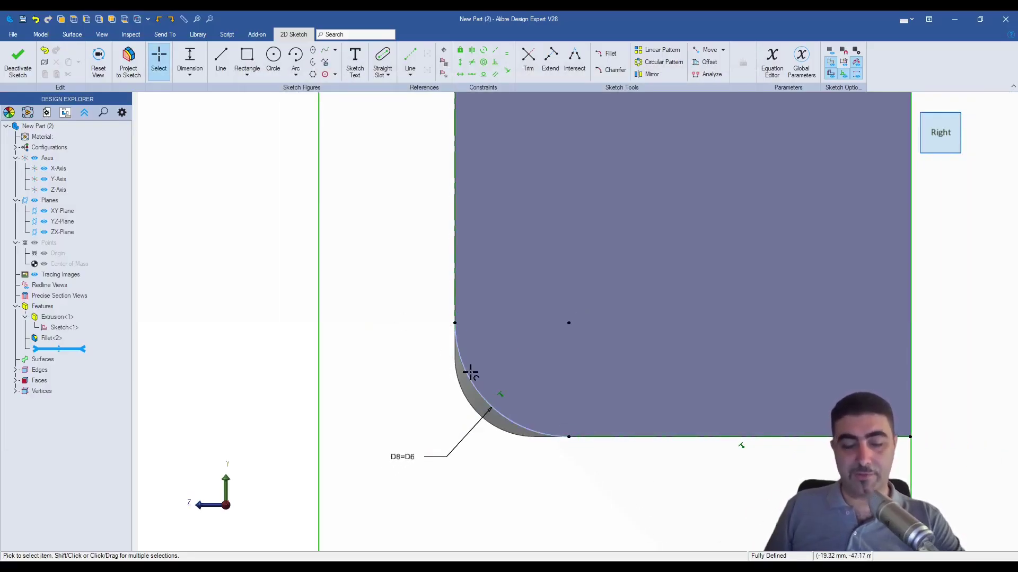
Draw three connected lines joining the arc's endpoints directly and around the block's original corner.
{"action": "key", "text": "l"}
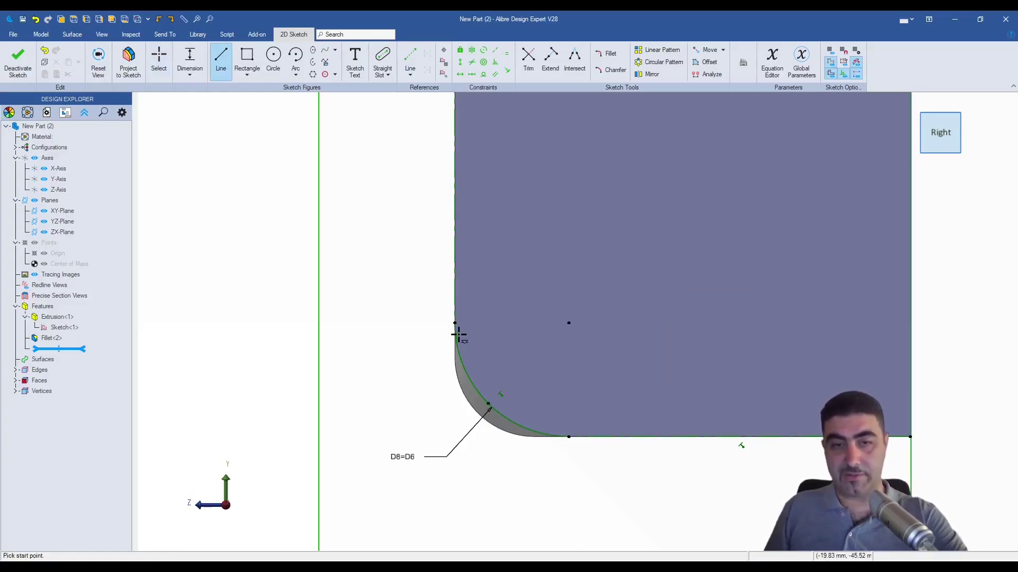
{"action": "left_click", "coordinate": [454, 323]}
{"action": "left_click", "coordinate": [568, 437]}
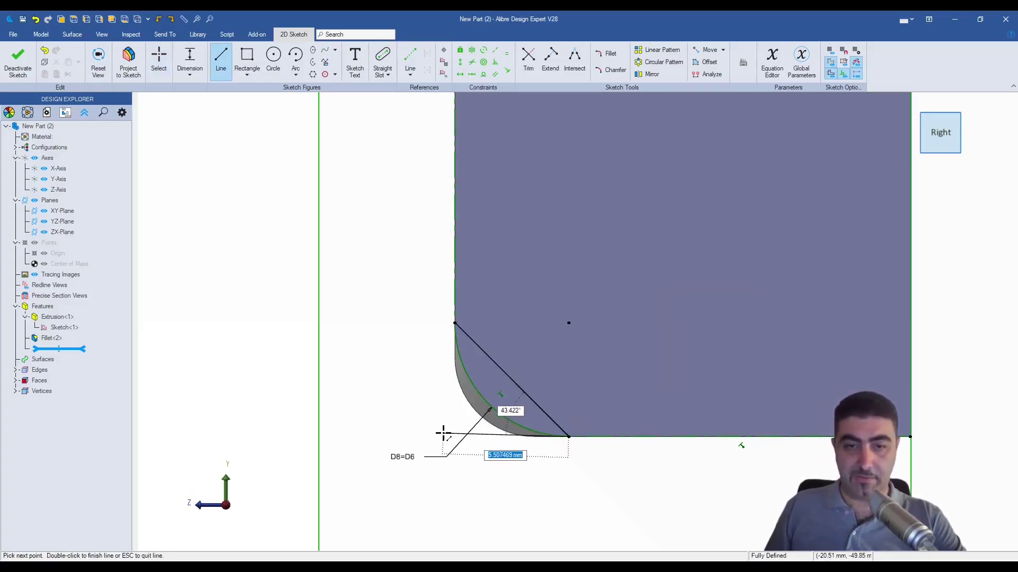
{"action": "left_click", "coordinate": [446, 436]}
{"action": "left_click", "coordinate": [448, 332]}
{"action": "key", "text": "Escape"}
Constrain the slightly slanted corner line to vertical and finish the sketch.
{"action": "key", "text": "v"}
{"action": "left_click", "coordinate": [448, 409]}
{"action": "key", "text": "Escape"}
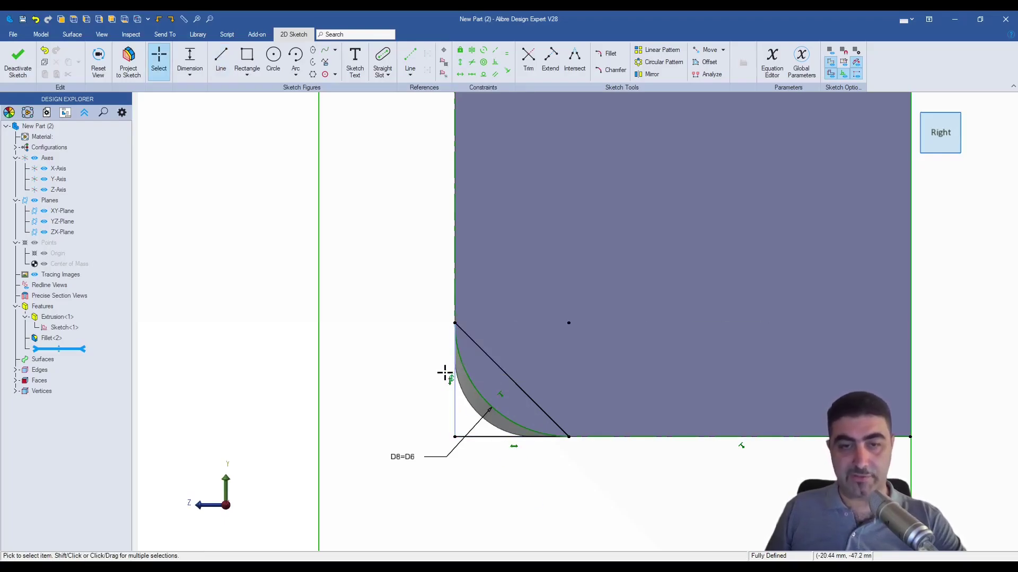
{"action": "left_click", "coordinate": [17, 60]}
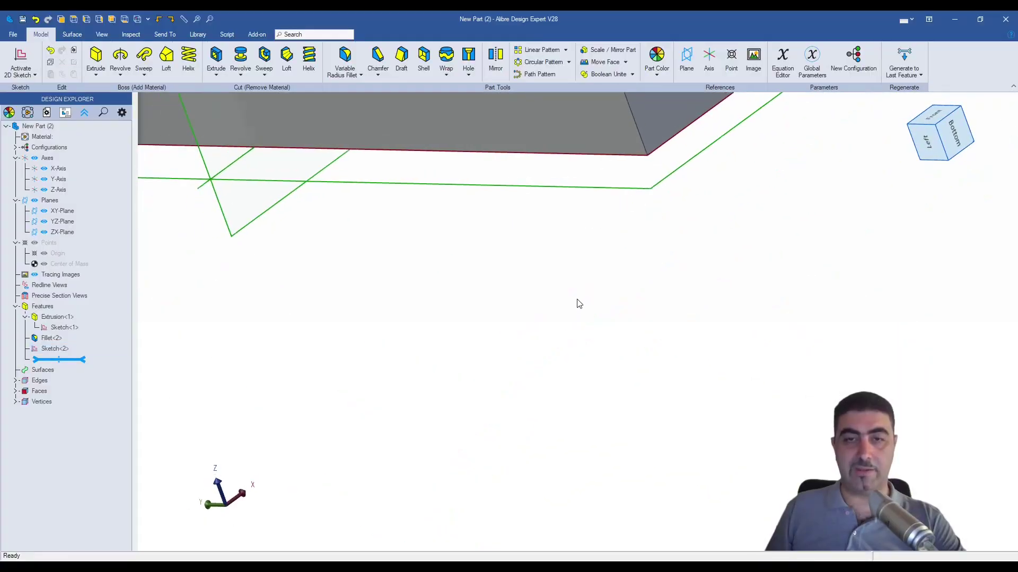
Start a sketch on the block's left side face and draw a three-point arc of about 7.2 mm radius between the fillet curve's ends.
{"action": "scroll", "coordinate": [577, 301], "scroll_direction": "down", "scroll_amount": 3}
{"action": "left_click", "coordinate": [555, 192]}
{"action": "key", "text": "s"}
{"action": "scroll", "coordinate": [571, 500], "scroll_direction": "up", "scroll_amount": 5}
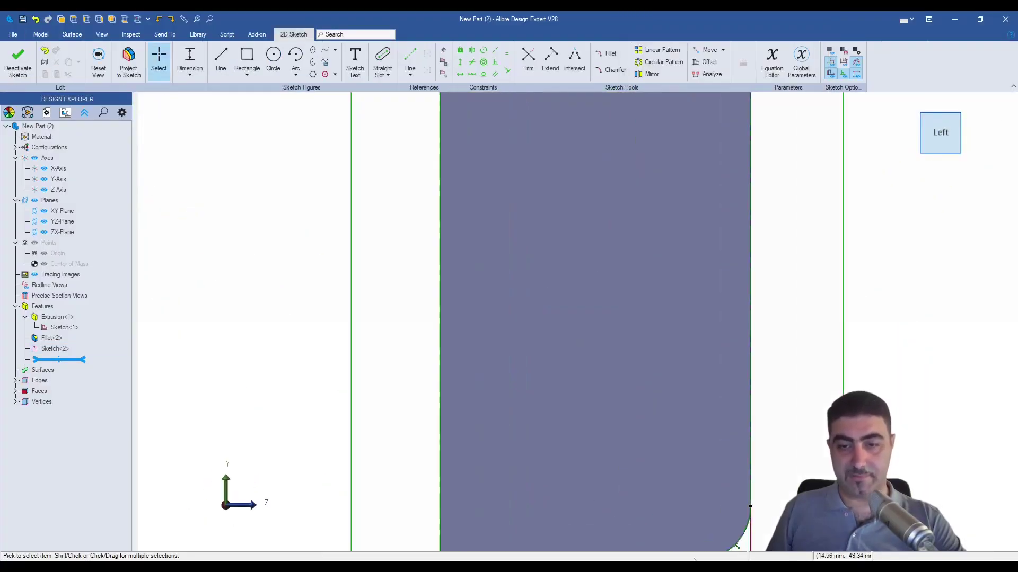
{"action": "key", "text": "a"}
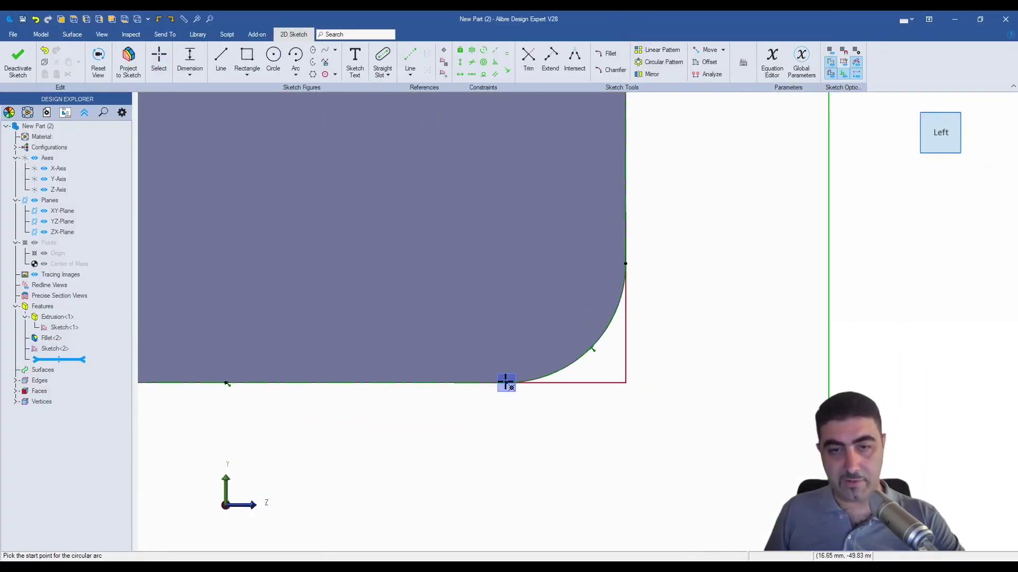
{"action": "left_click", "coordinate": [506, 382]}
{"action": "left_click", "coordinate": [626, 263]}
{"action": "left_click", "coordinate": [592, 315]}
Dimension the left face arc's radius and link it to the fillet parameter D7.
{"action": "left_click", "coordinate": [572, 320]}
{"action": "left_click", "coordinate": [519, 283]}
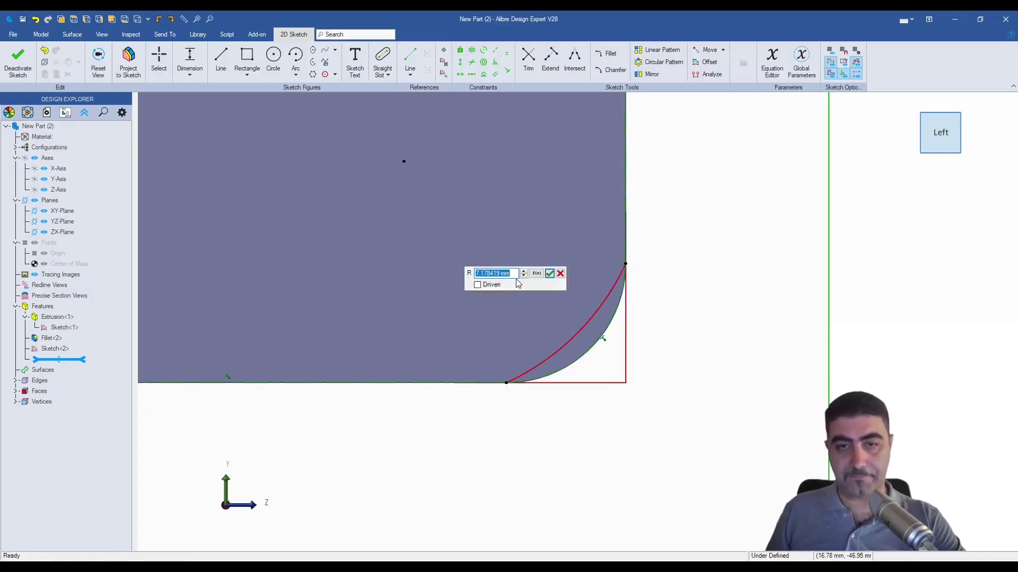
{"action": "left_click", "coordinate": [537, 274]}
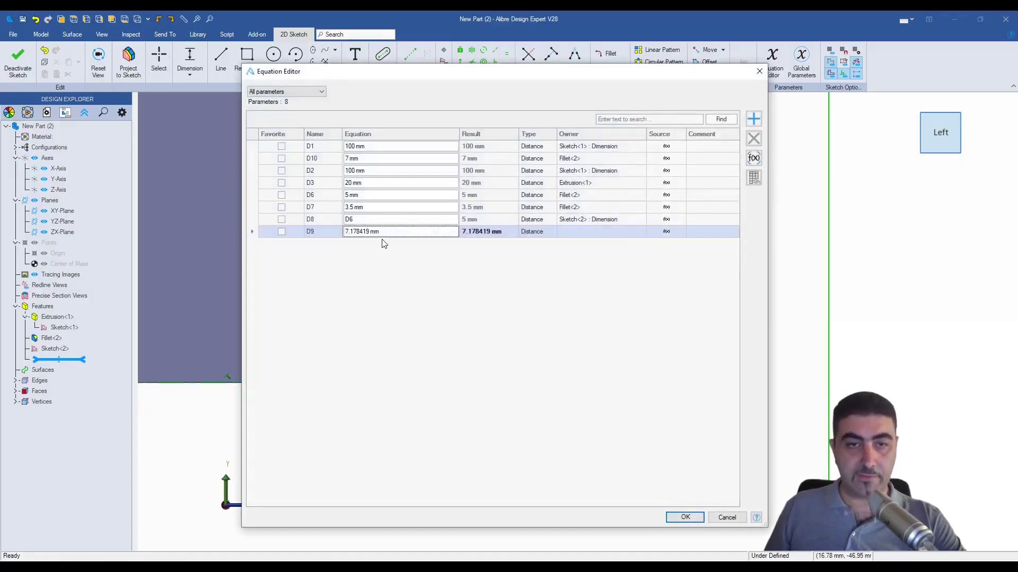
{"action": "left_click", "coordinate": [368, 210]}
{"action": "left_click", "coordinate": [324, 207]}
{"action": "left_click", "coordinate": [684, 517]}
{"action": "left_click", "coordinate": [549, 274]}
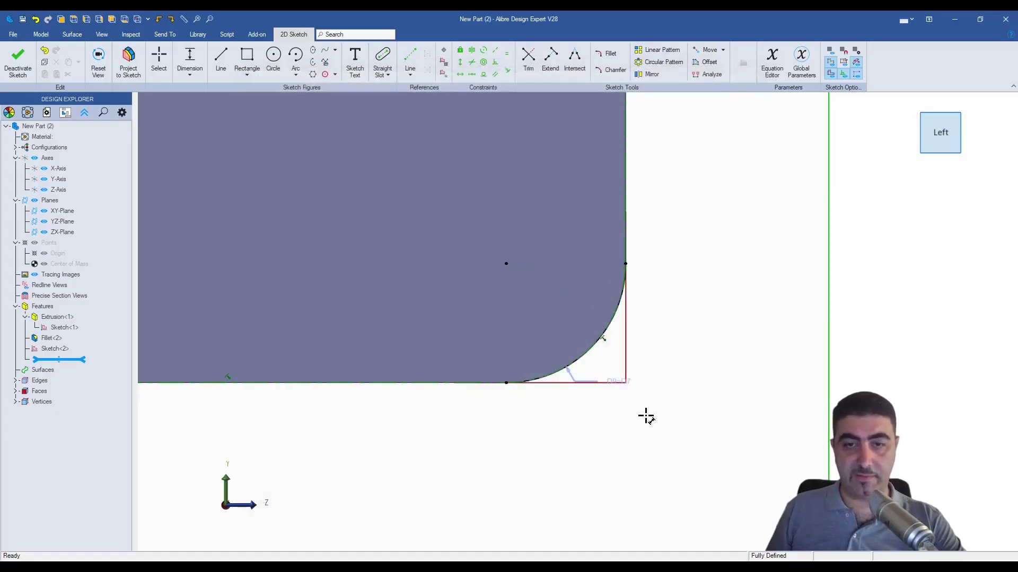
Draw a closed triangle of lines through the left face arc's endpoints and a third point outside the rounded corner.
{"action": "key", "text": "l"}
{"action": "left_click", "coordinate": [507, 383]}
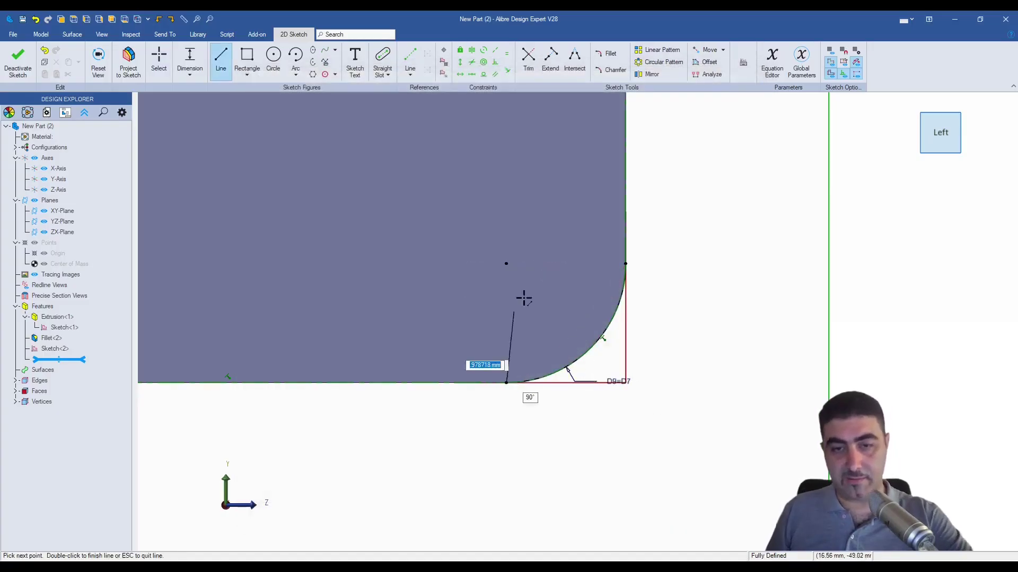
{"action": "left_click", "coordinate": [625, 263]}
{"action": "left_click", "coordinate": [625, 415]}
{"action": "left_click", "coordinate": [507, 384]}
{"action": "key", "text": "Escape"}
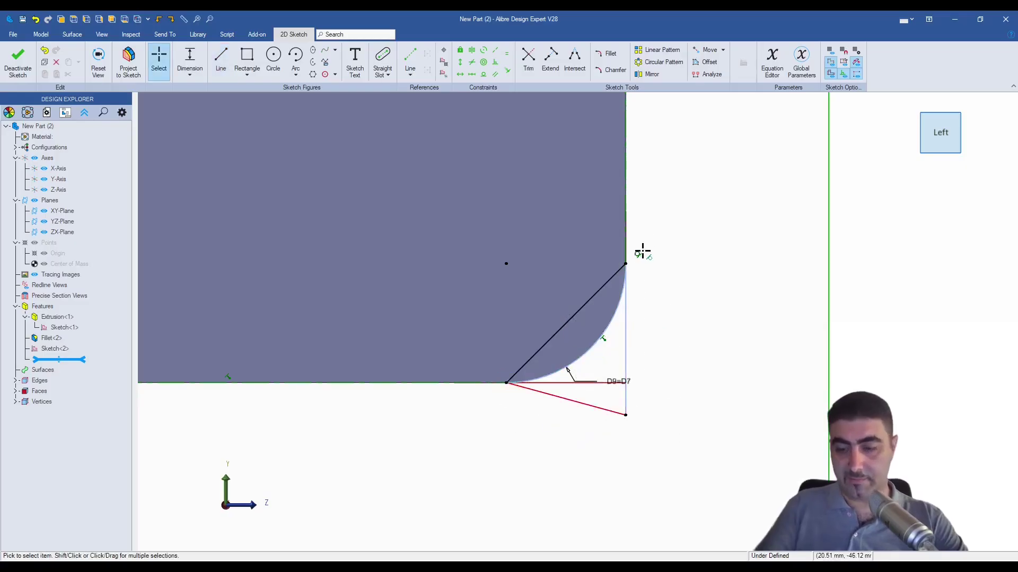
Constrain the triangle's two outer lines to vertical and horizontal, and finish the left face sketch.
{"action": "key", "text": "v"}
{"action": "left_click", "coordinate": [625, 349]}
{"action": "key", "text": "h"}
{"action": "left_click", "coordinate": [610, 410]}
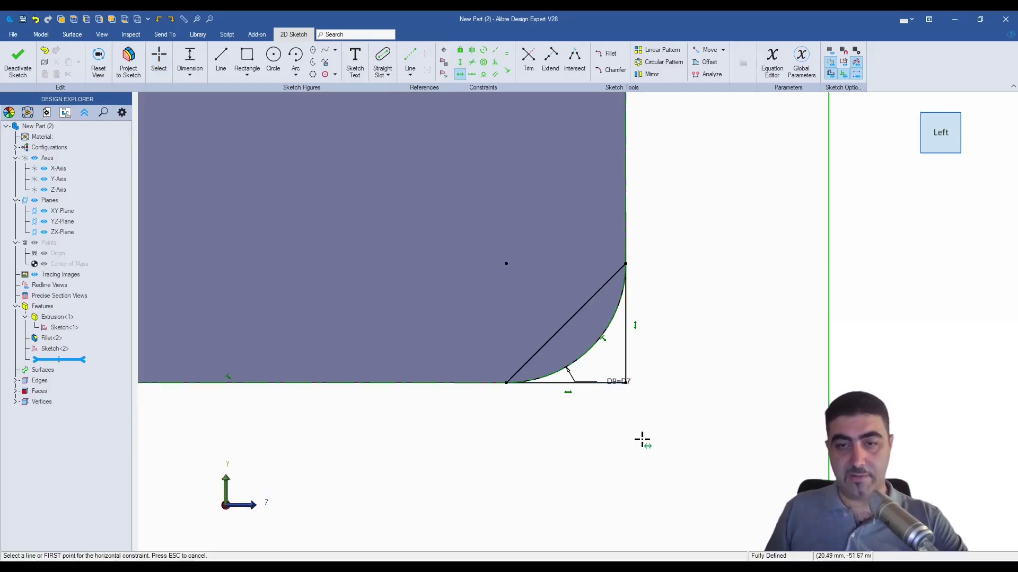
{"action": "key", "text": "Escape"}
{"action": "left_click", "coordinate": [18, 63]}
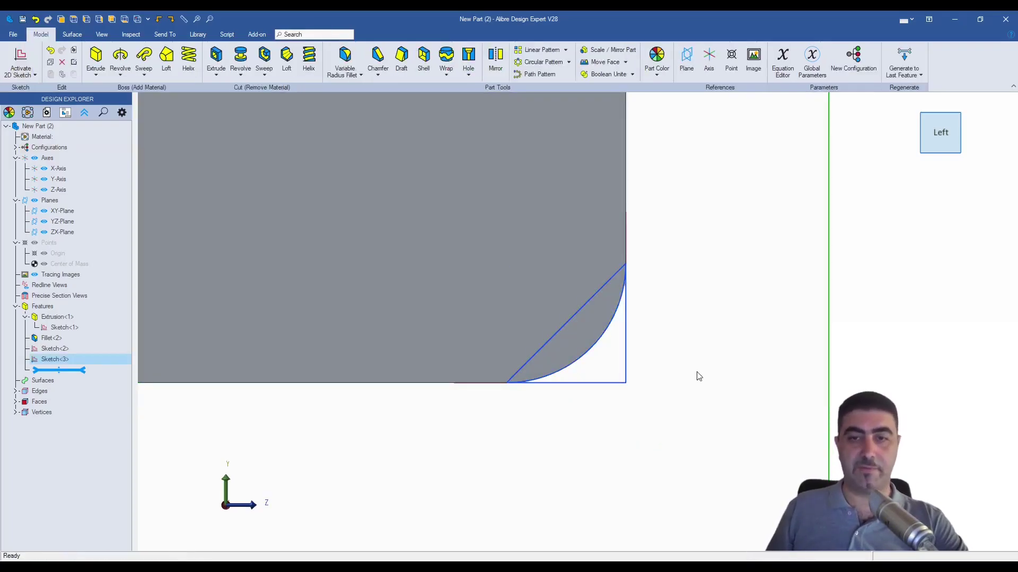
{"action": "scroll", "coordinate": [612, 357], "scroll_direction": "down", "scroll_amount": 5}
{"action": "mouse_move", "coordinate": [611, 357]}
{"action": "middle_mouse_down"}
{"action": "mouse_move", "coordinate": [478, 259]}
{"action": "mouse_move", "coordinate": [528, 188]}
{"action": "mouse_move", "coordinate": [375, 277]}
{"action": "middle_mouse_up"}
{"action": "scroll", "coordinate": [375, 277], "scroll_direction": "down", "scroll_amount": 2}
{"action": "scroll", "coordinate": [700, 337], "scroll_direction": "up", "scroll_amount": 2}
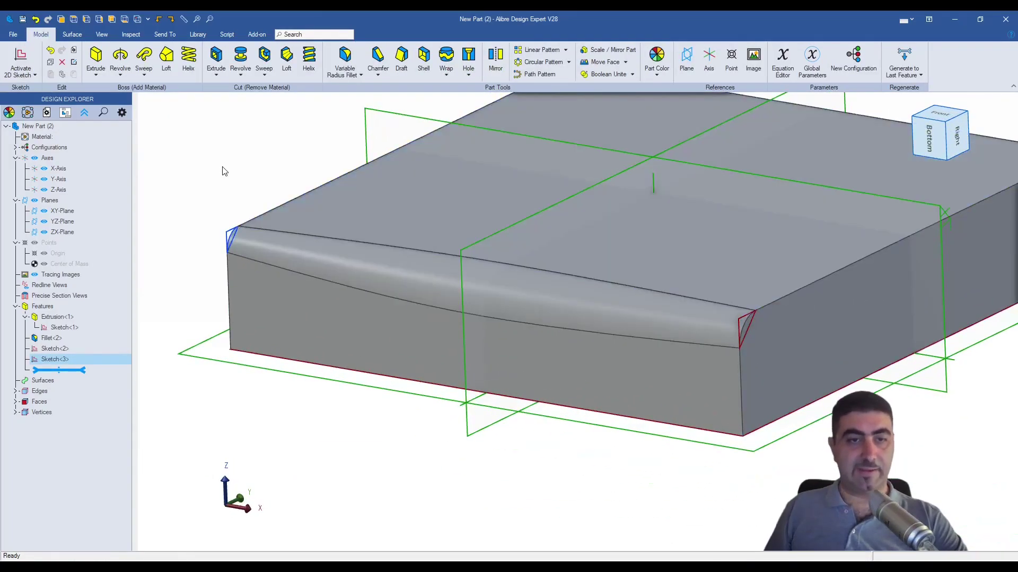
Create a 3D sketch projecting the variable fillet's upper edge, with association to source and interior-edge removal enabled, and finish it.
{"action": "left_click", "coordinate": [223, 171]}
{"action": "left_click", "coordinate": [23, 82]}
{"action": "left_click", "coordinate": [48, 105]}
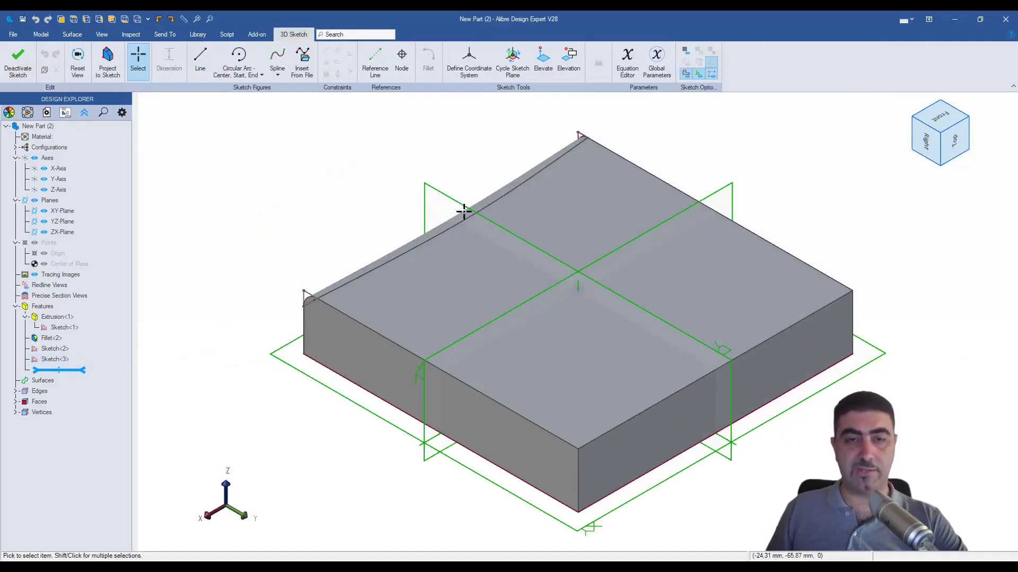
{"action": "middle_click_drag", "start_coordinate": [295, 193], "coordinate": [274, 220]}
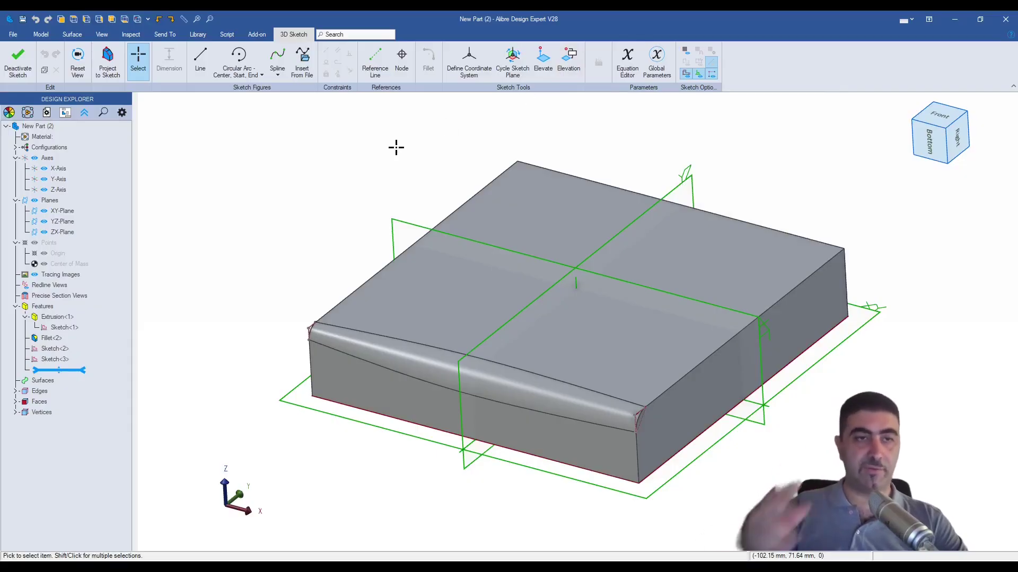
{"action": "left_click", "coordinate": [108, 61]}
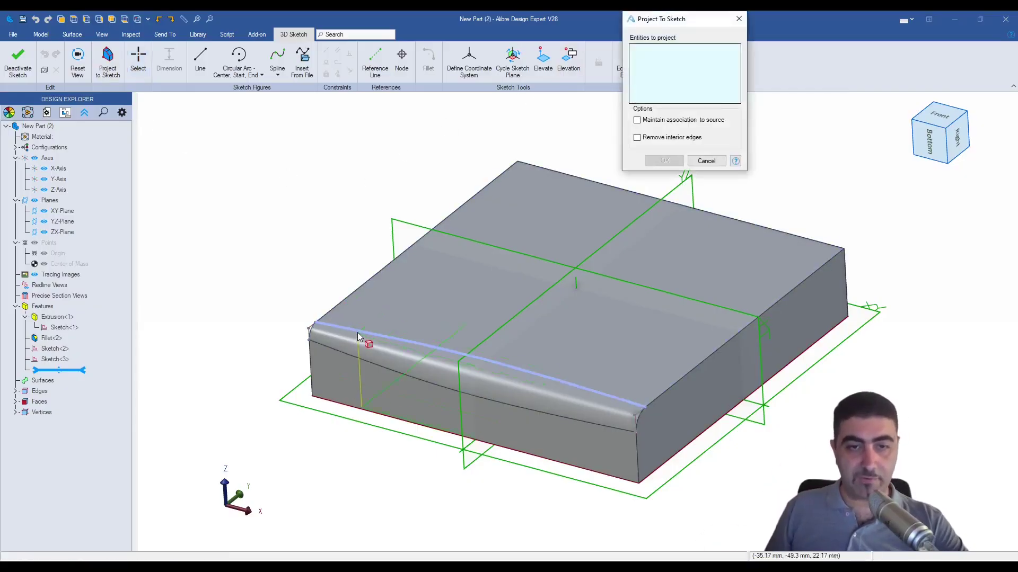
{"action": "left_click", "coordinate": [359, 332]}
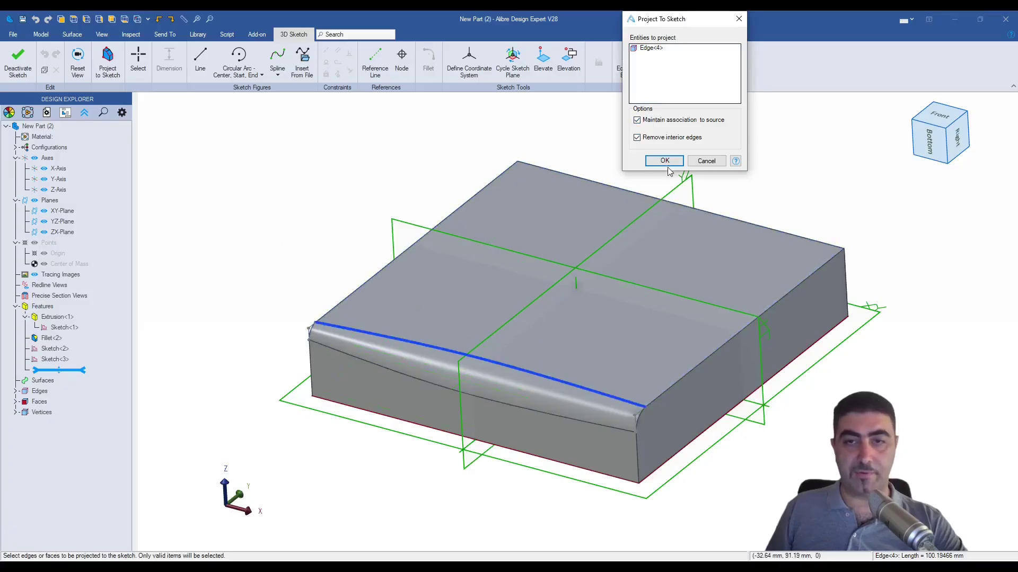
{"action": "left_click", "coordinate": [25, 64]}
Create a second 3D sketch projecting the variable fillet's lower edge, with association to source and interior-edge removal enabled, and finish it.
{"action": "left_click", "coordinate": [27, 67]}
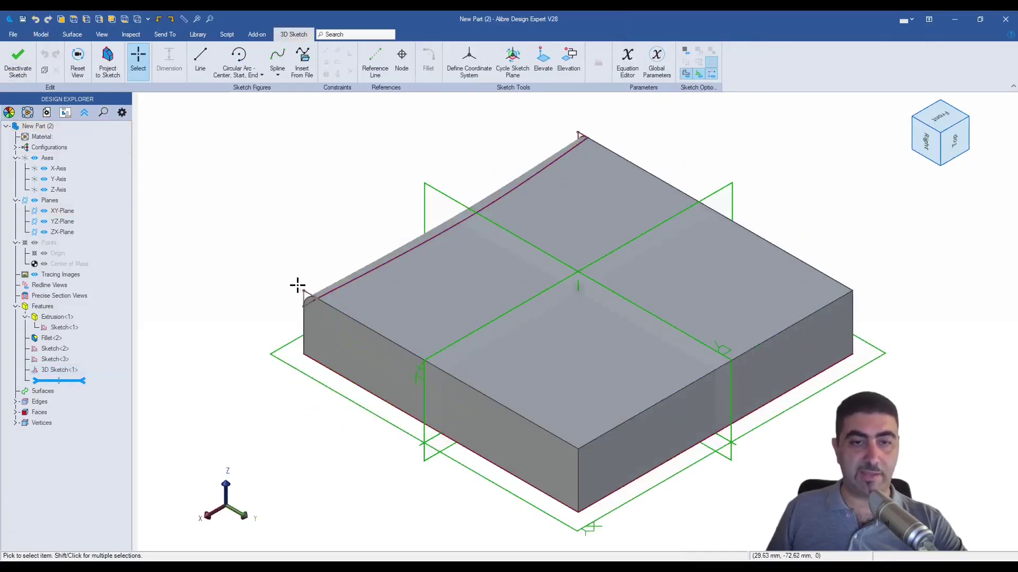
{"action": "mouse_move", "coordinate": [295, 284]}
{"action": "middle_mouse_down"}
{"action": "mouse_move", "coordinate": [478, 278]}
{"action": "mouse_move", "coordinate": [397, 294]}
{"action": "middle_mouse_up"}
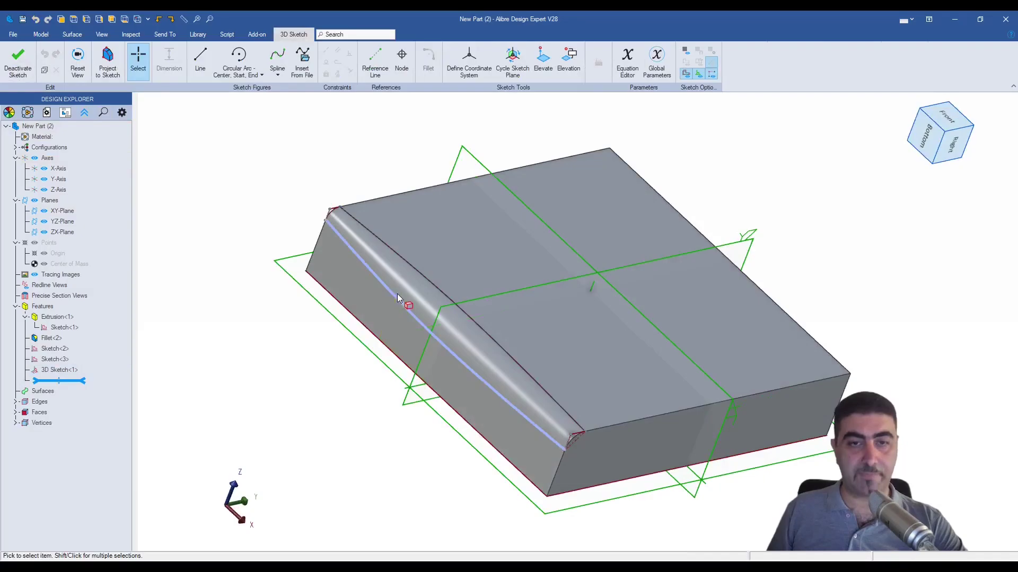
{"action": "left_click", "coordinate": [108, 61]}
{"action": "left_click", "coordinate": [370, 273]}
{"action": "left_click", "coordinate": [650, 137]}
{"action": "left_click", "coordinate": [655, 120]}
{"action": "left_click", "coordinate": [659, 162]}
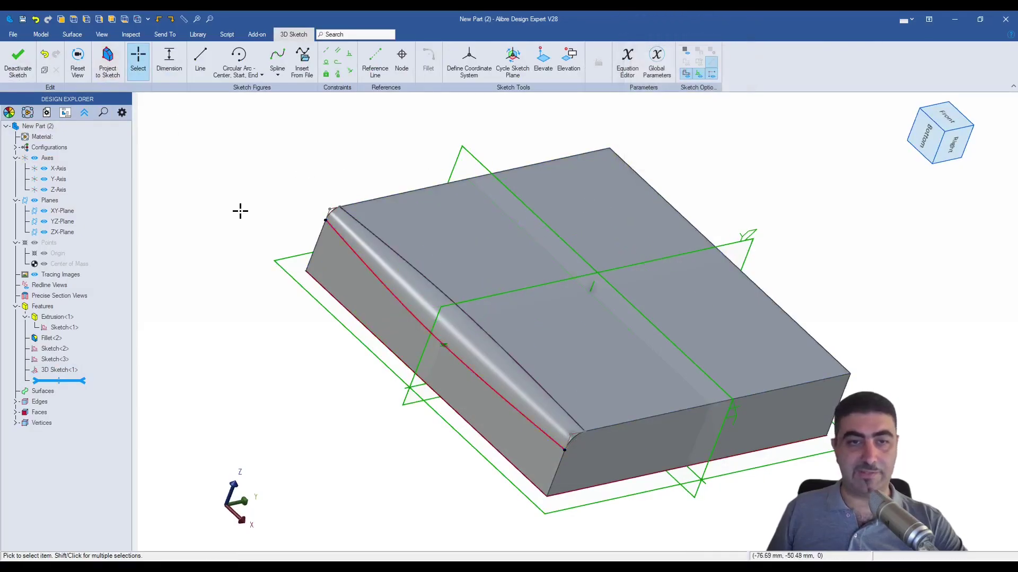
{"action": "left_click", "coordinate": [25, 70]}
Create a loft cut between the two triangular sketches at the ends of the variable fillet, without guides.
{"action": "mouse_move", "coordinate": [250, 166]}
{"action": "middle_mouse_down"}
{"action": "mouse_move", "coordinate": [325, 152]}
{"action": "mouse_move", "coordinate": [413, 186]}
{"action": "mouse_move", "coordinate": [409, 199]}
{"action": "middle_mouse_up"}
{"action": "scroll", "coordinate": [410, 198], "scroll_direction": "down", "scroll_amount": 3}
{"action": "scroll", "coordinate": [633, 340], "scroll_direction": "up", "scroll_amount": 3}
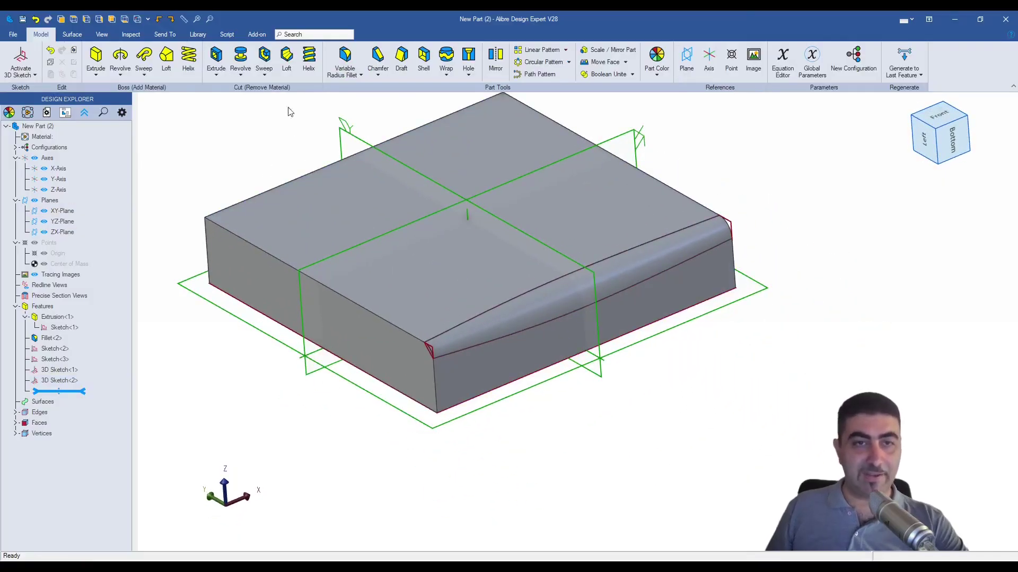
{"action": "left_click", "coordinate": [286, 56]}
{"action": "scroll", "coordinate": [610, 355], "scroll_direction": "down", "scroll_amount": 3}
{"action": "scroll", "coordinate": [609, 355], "scroll_direction": "up", "scroll_amount": 2}
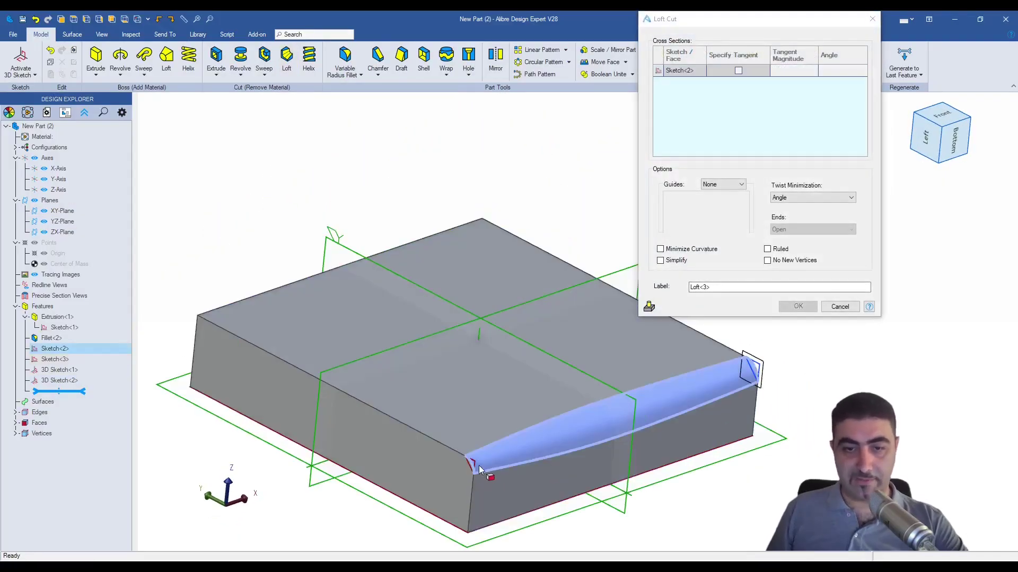
{"action": "left_click", "coordinate": [476, 468]}
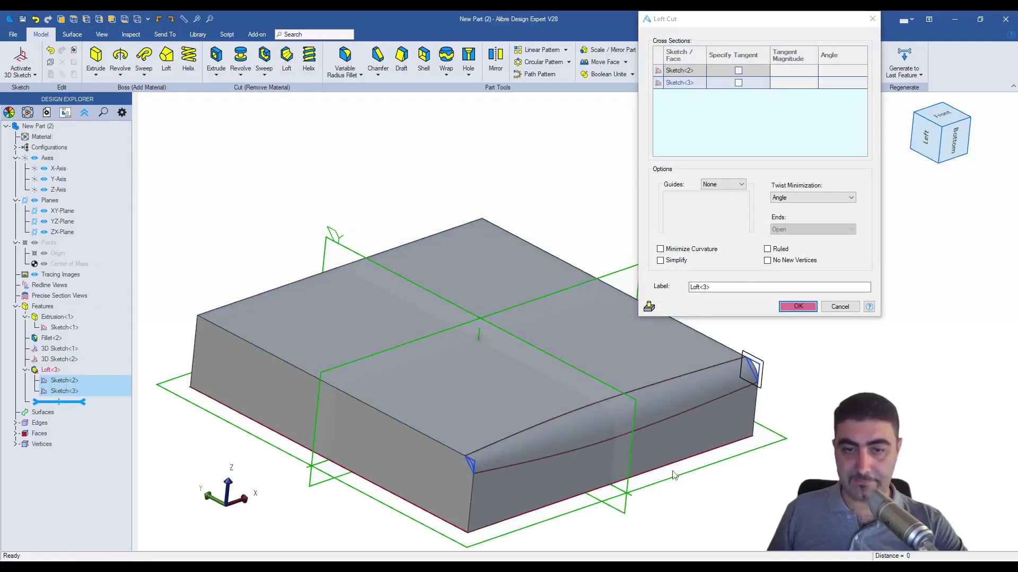
{"action": "left_click", "coordinate": [798, 307]}
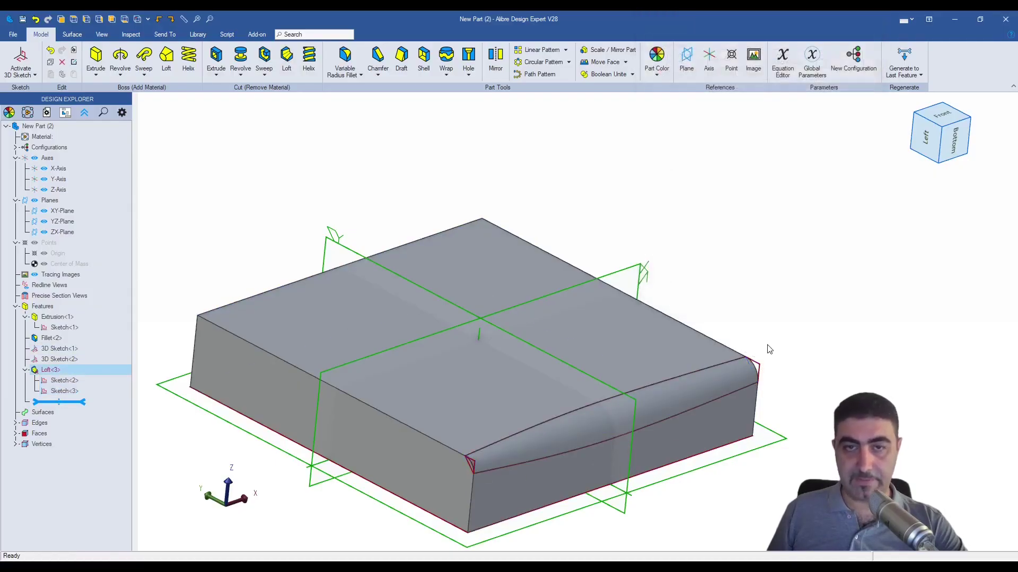
Check the status details of the loft cut.
{"action": "right_click", "coordinate": [79, 370]}
{"action": "left_click", "coordinate": [111, 443]}
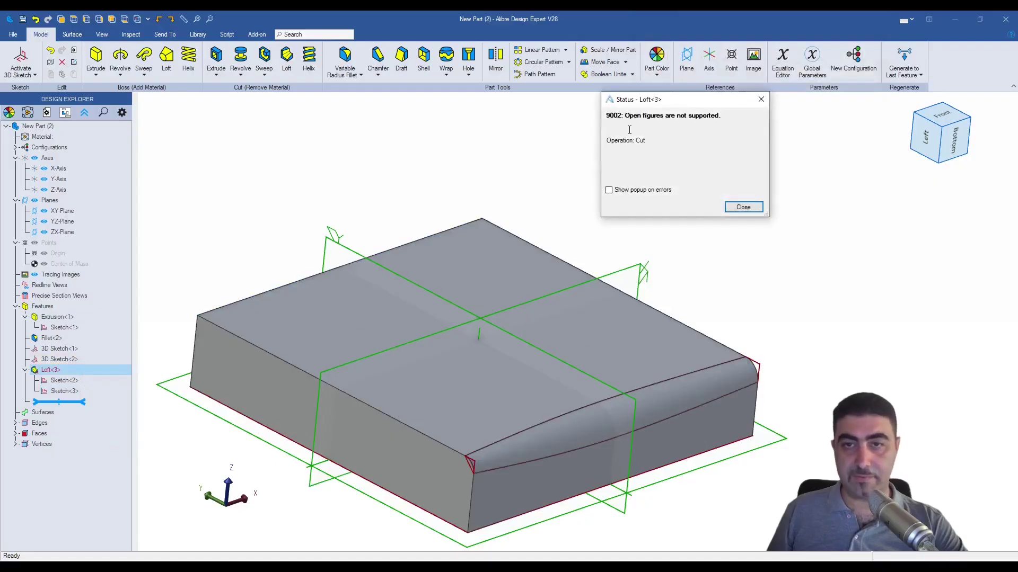
{"action": "left_click", "coordinate": [734, 208]}
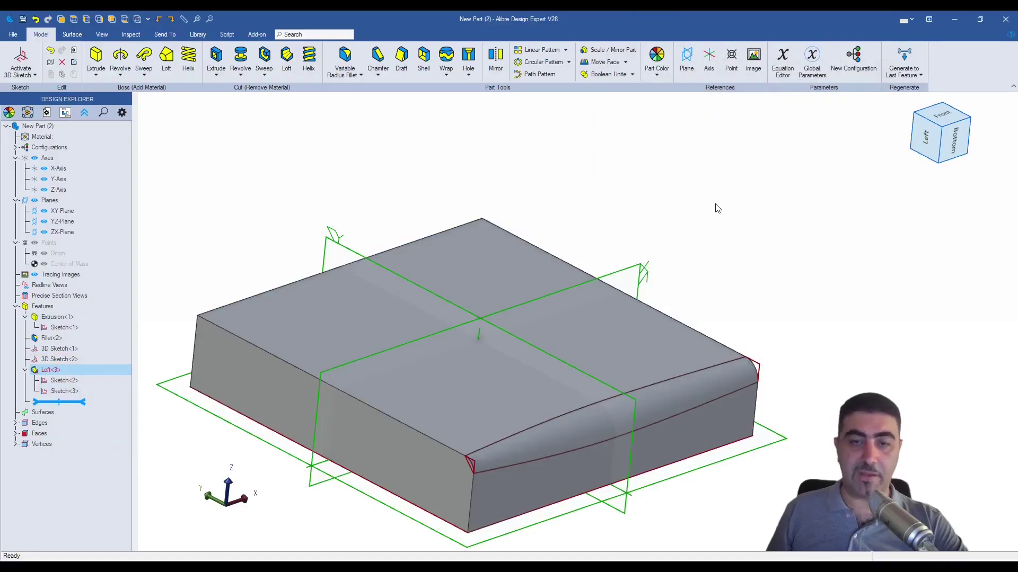
Edit the left face sketch to take the arc out of the closed triangular profile, and finish the sketch.
{"action": "left_click", "coordinate": [715, 206]}
{"action": "double_click", "coordinate": [69, 391]}
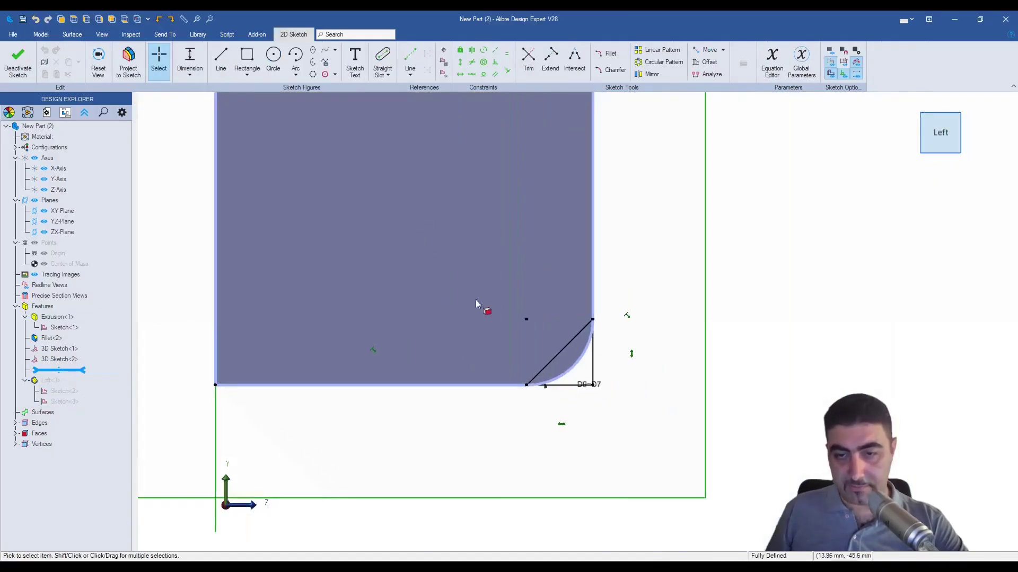
{"action": "scroll", "coordinate": [476, 299], "scroll_direction": "up", "scroll_amount": 3}
{"action": "left_click", "coordinate": [625, 424]}
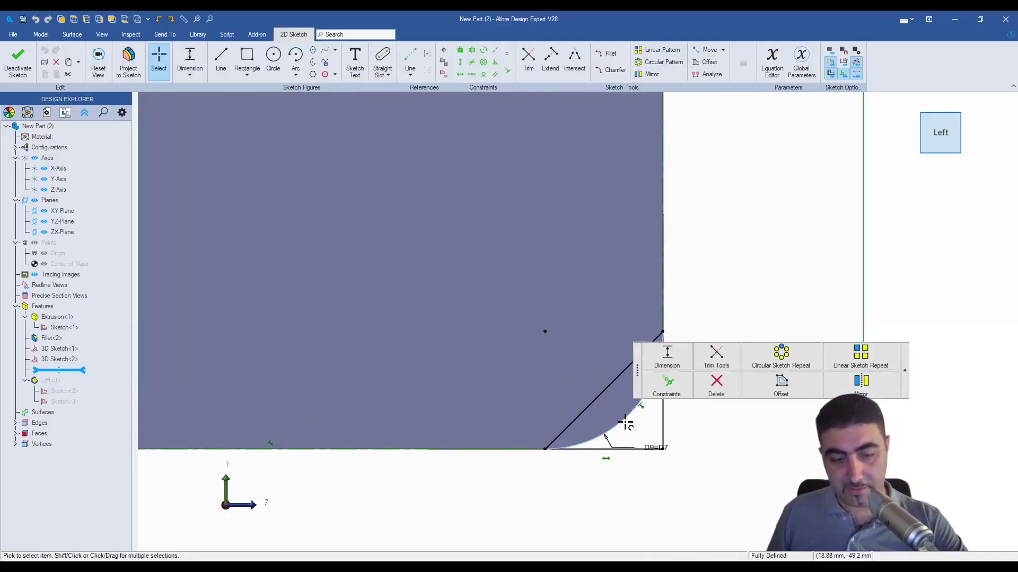
{"action": "left_click", "coordinate": [812, 409]}
{"action": "left_click", "coordinate": [18, 61]}
Reopen the loft cut for editing and set its guide type to Local.
{"action": "scroll", "coordinate": [646, 413], "scroll_direction": "down", "scroll_amount": 3}
{"action": "scroll", "coordinate": [639, 402], "scroll_direction": "down", "scroll_amount": 3}
{"action": "middle_click_drag", "start_coordinate": [636, 400], "coordinate": [491, 275]}
{"action": "scroll", "coordinate": [491, 274], "scroll_direction": "down", "scroll_amount": 5}
{"action": "middle_click_drag", "start_coordinate": [643, 270], "coordinate": [666, 278]}
{"action": "right_click", "coordinate": [85, 372]}
{"action": "left_click", "coordinate": [105, 378]}
{"action": "left_click", "coordinate": [723, 184]}
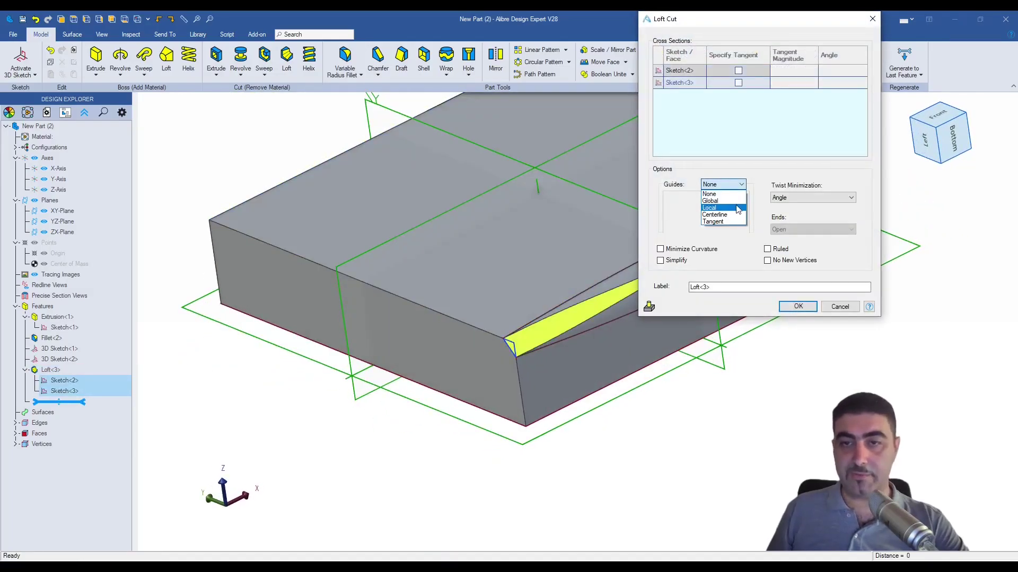
{"action": "left_click", "coordinate": [737, 207]}
Add both 3D sketches of the projected fillet edges as local guides of the loft cut.
{"action": "middle_click_drag", "start_coordinate": [775, 331], "coordinate": [546, 352]}
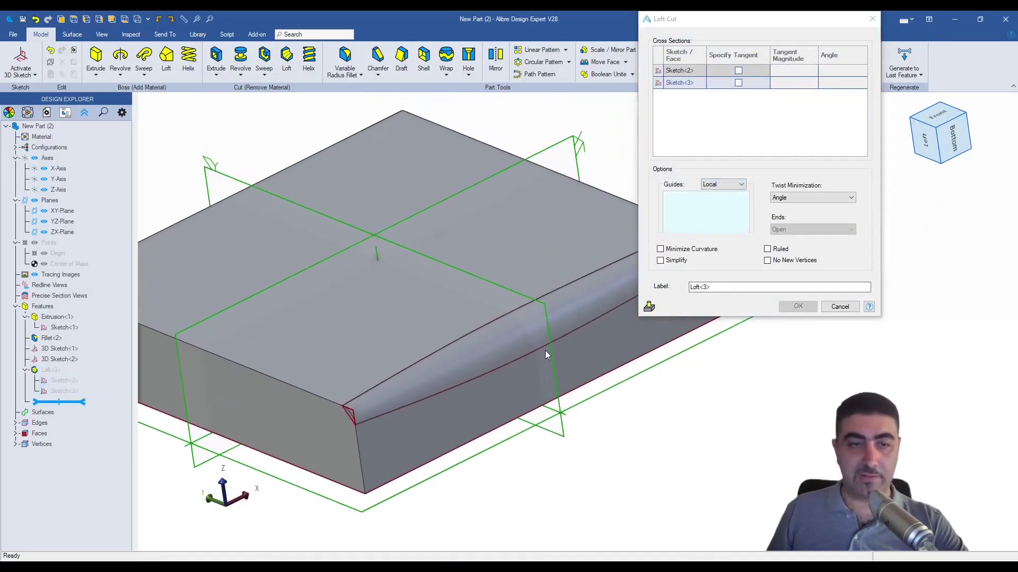
{"action": "left_click", "coordinate": [95, 361]}
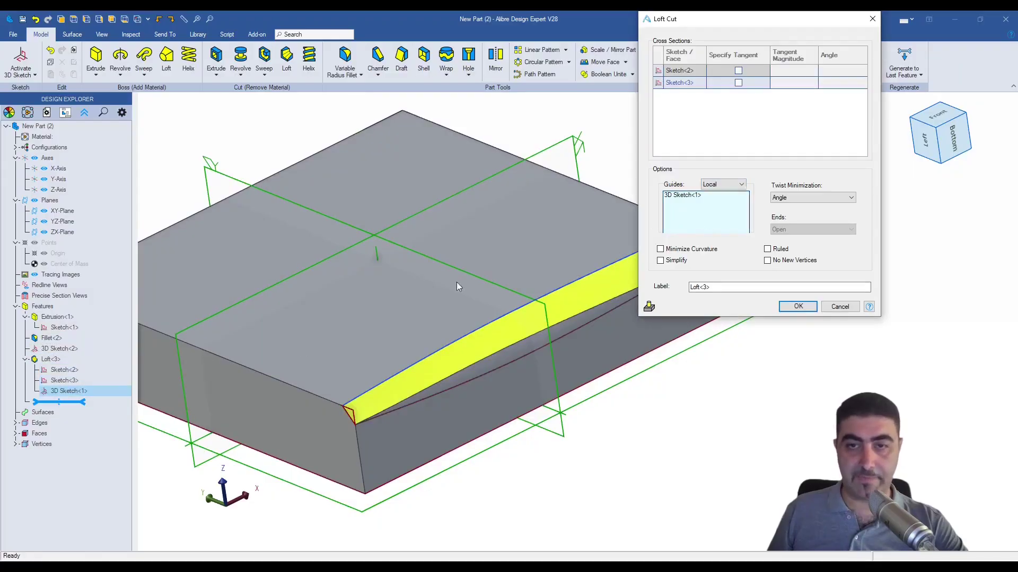
{"action": "left_click", "coordinate": [63, 348]}
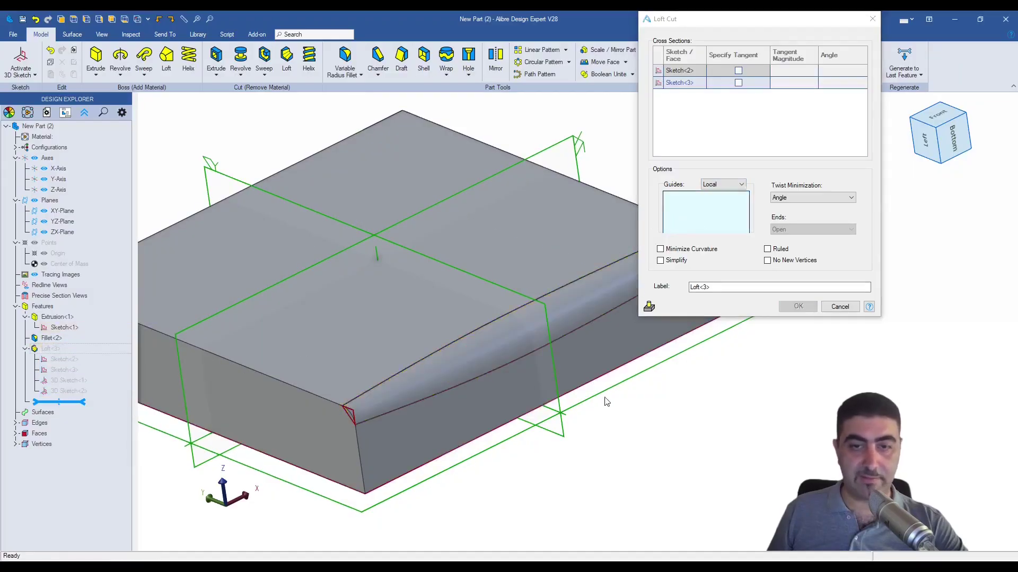
{"action": "middle_click_drag", "start_coordinate": [723, 311], "coordinate": [514, 436]}
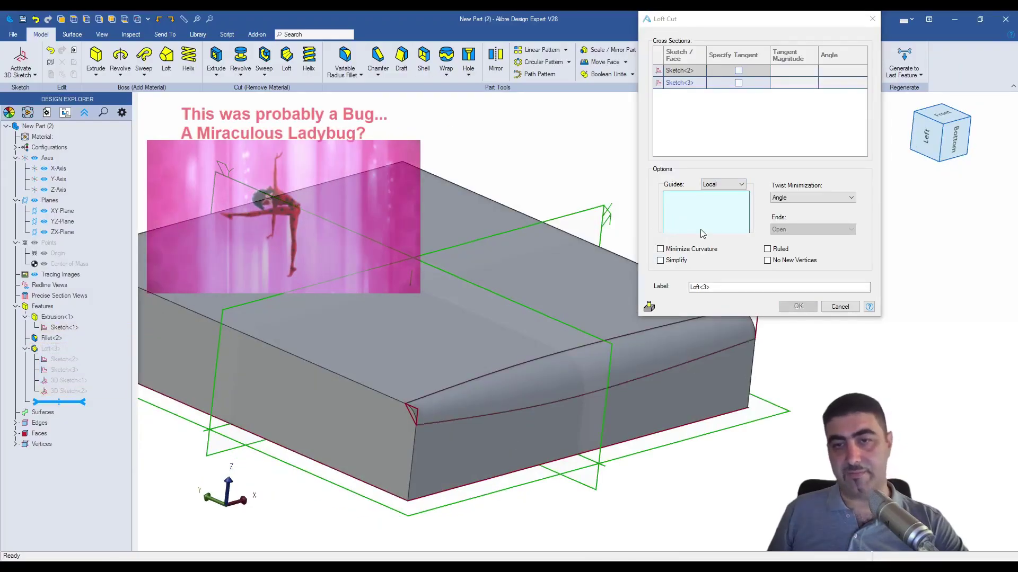
{"action": "left_click", "coordinate": [69, 379]}
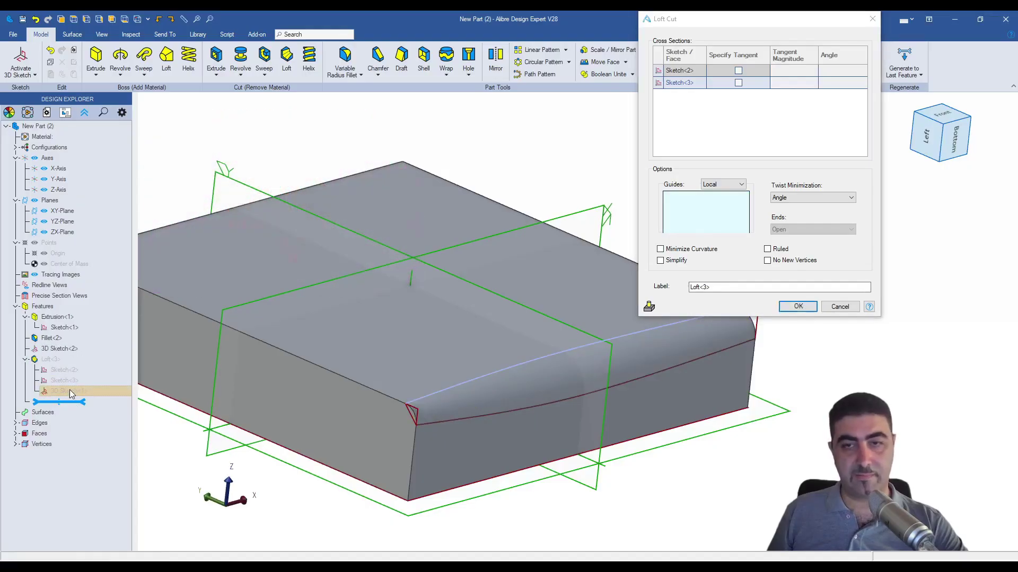
{"action": "left_click", "coordinate": [71, 349]}
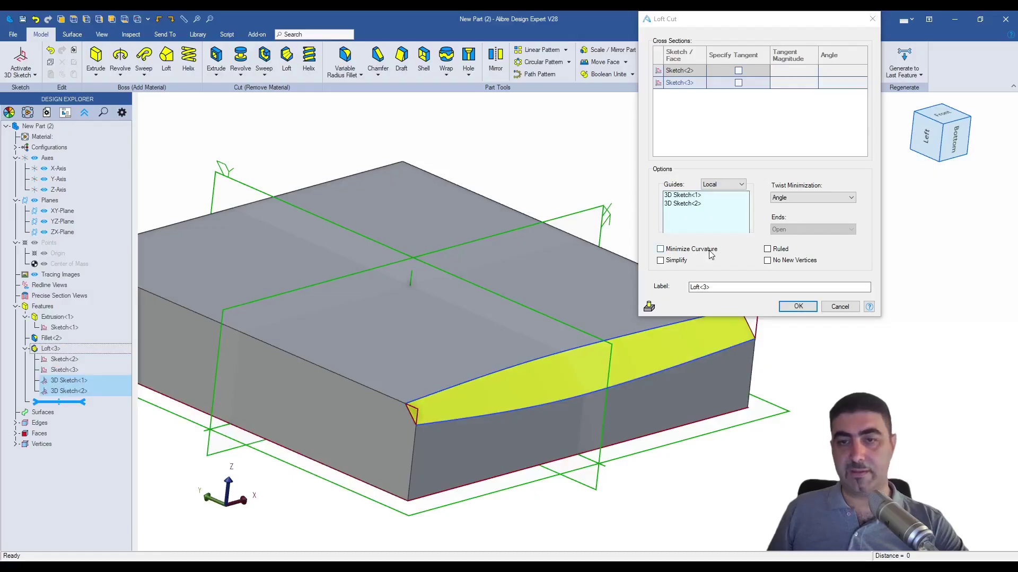
Enable Simplify for the guided loft cut, inspect its preview from several angles, and apply the cut.
{"action": "middle_click_drag", "start_coordinate": [479, 281], "coordinate": [410, 342]}
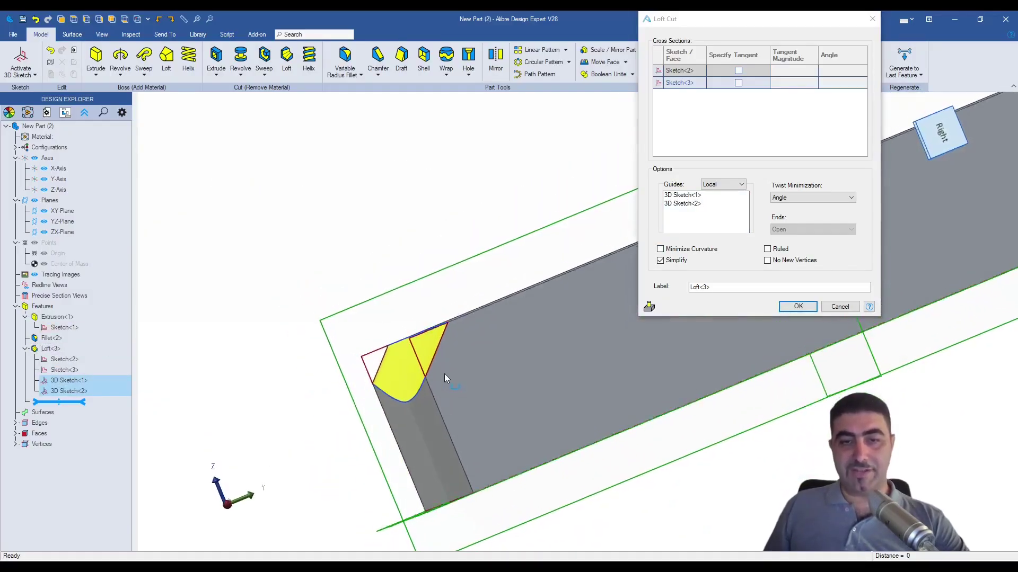
{"action": "scroll", "coordinate": [442, 375], "scroll_direction": "down", "scroll_amount": 3}
{"action": "scroll", "coordinate": [411, 343], "scroll_direction": "down", "scroll_amount": 4}
{"action": "scroll", "coordinate": [709, 356], "scroll_direction": "up", "scroll_amount": 6}
{"action": "mouse_move", "coordinate": [492, 301]}
{"action": "middle_mouse_down"}
{"action": "mouse_move", "coordinate": [530, 319]}
{"action": "mouse_move", "coordinate": [489, 324]}
{"action": "mouse_move", "coordinate": [503, 317]}
{"action": "middle_mouse_up"}
{"action": "scroll", "coordinate": [518, 313], "scroll_direction": "down", "scroll_amount": 3}
{"action": "scroll", "coordinate": [502, 317], "scroll_direction": "down", "scroll_amount": 3}
{"action": "scroll", "coordinate": [494, 316], "scroll_direction": "up", "scroll_amount": 3}
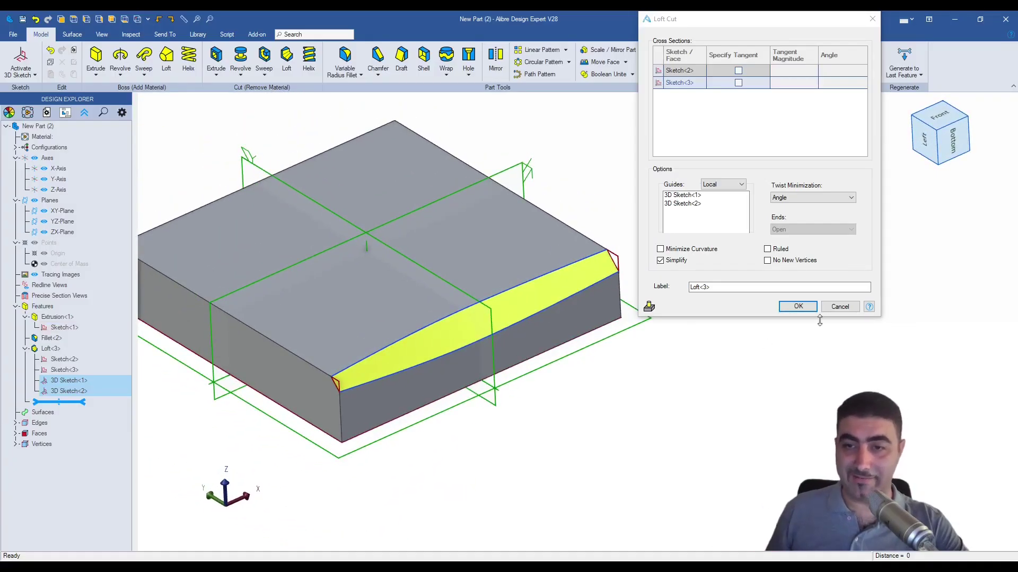
{"action": "left_click", "coordinate": [798, 307]}
Set the variable fillet's parameters D6 to 3.5 mm, D7 to 2 mm and D10 to 10 mm in the Equation Editor and apply them.
{"action": "left_click", "coordinate": [787, 75]}
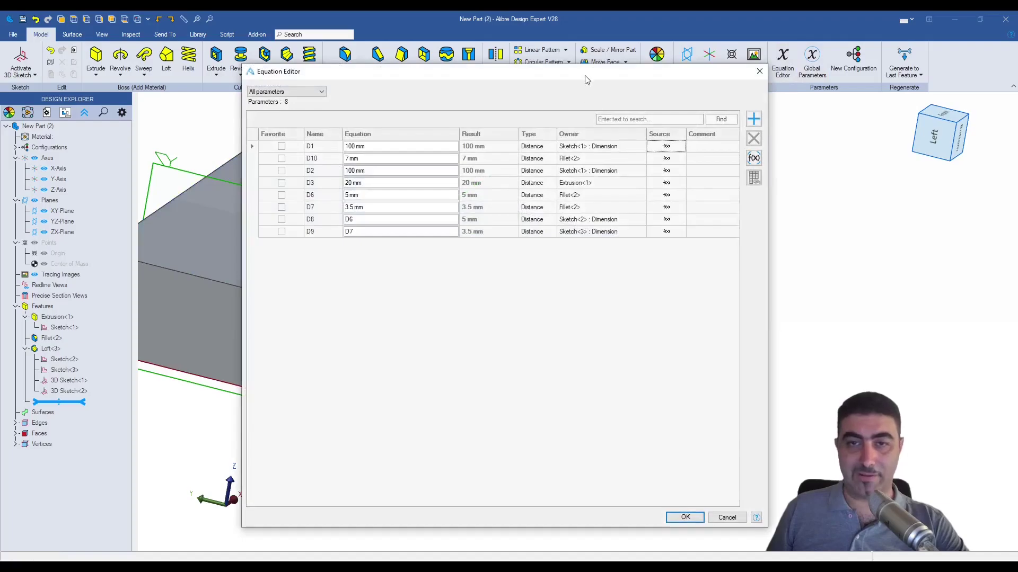
{"action": "left_click_drag", "start_coordinate": [586, 76], "coordinate": [896, 87]}
{"action": "middle_click_drag", "start_coordinate": [474, 233], "coordinate": [429, 324]}
{"action": "scroll", "coordinate": [428, 319], "scroll_direction": "up", "scroll_amount": 1}
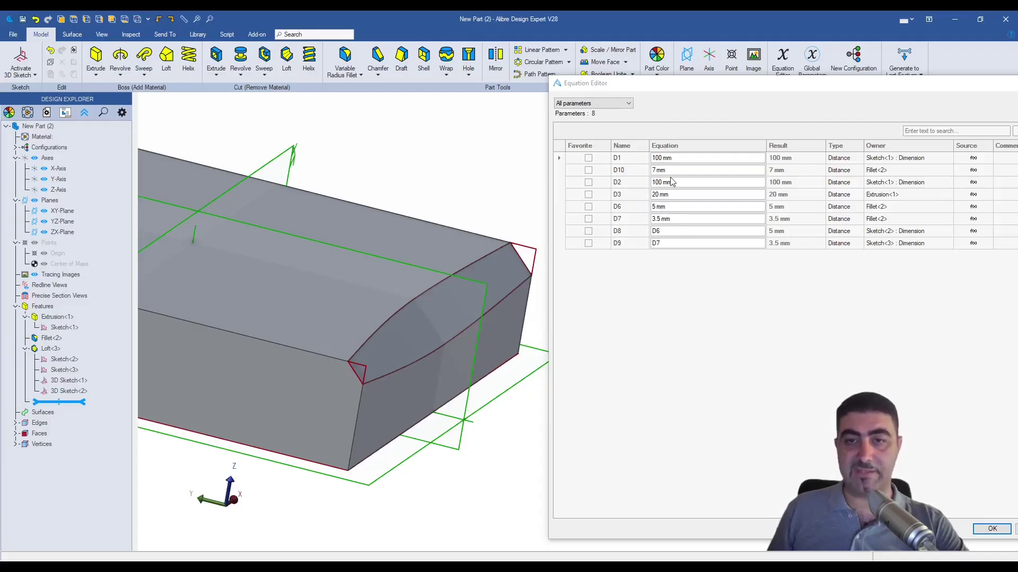
{"action": "left_click", "coordinate": [668, 207]}
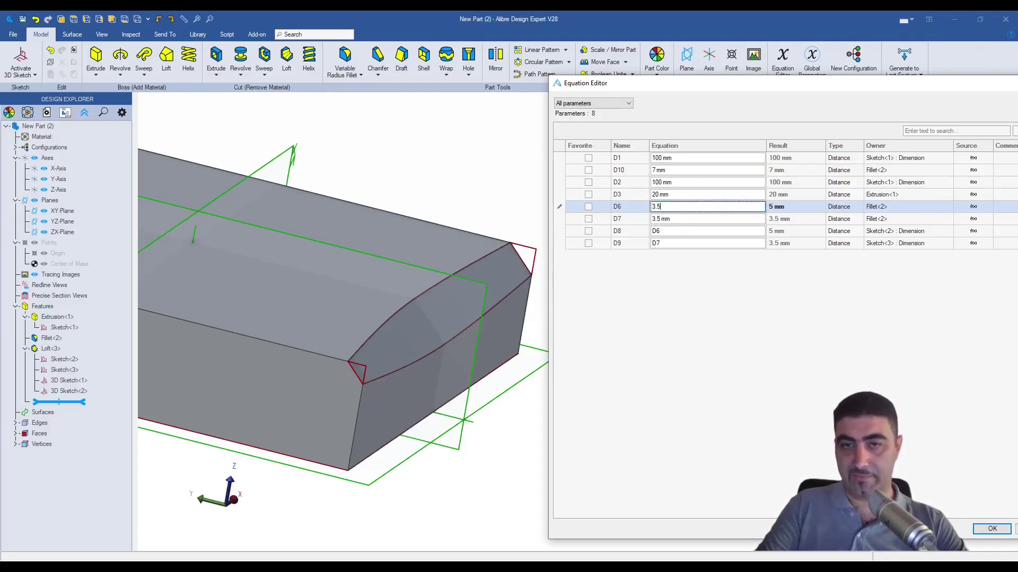
{"action": "type", "text": "3.5"}
{"action": "left_click", "coordinate": [637, 218]}
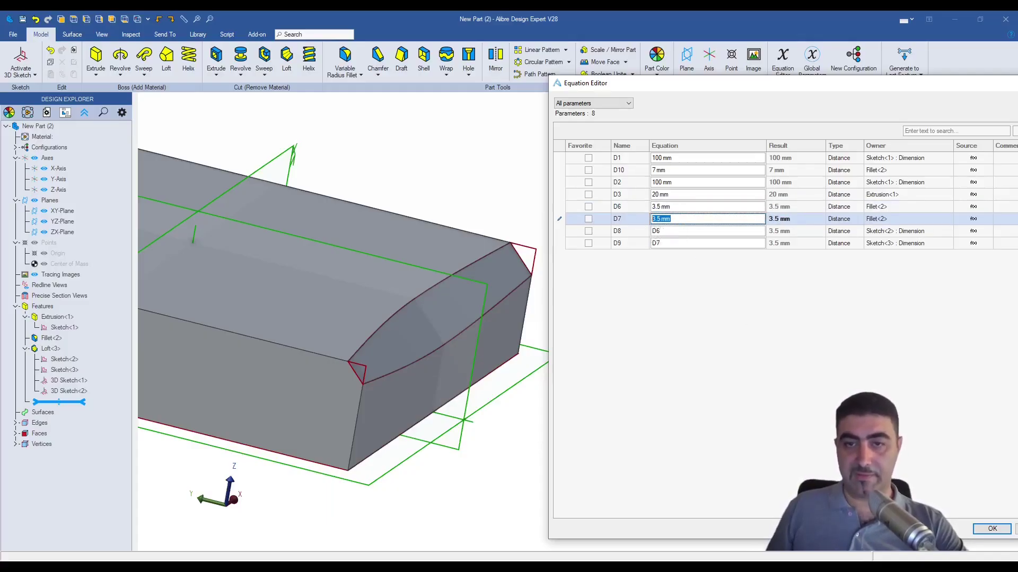
{"action": "type", "text": "2"}
{"action": "left_click", "coordinate": [637, 175]}
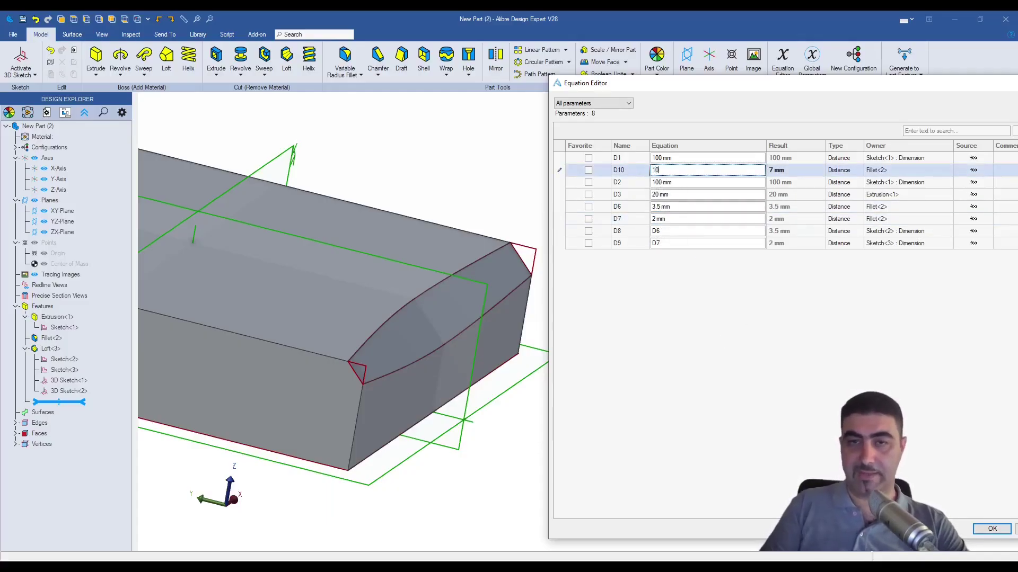
{"action": "left_click", "coordinate": [682, 243]}
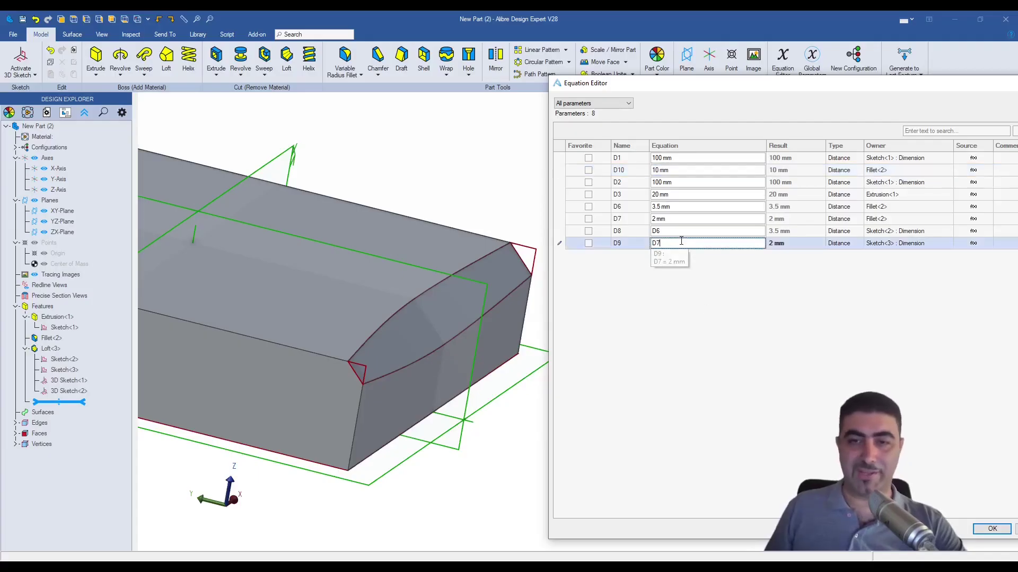
{"action": "left_click", "coordinate": [995, 532]}
Examine the regenerated loft cut face along the fillet edge from several angles, including close up from the right end.
{"action": "scroll", "coordinate": [704, 316], "scroll_direction": "down", "scroll_amount": 3}
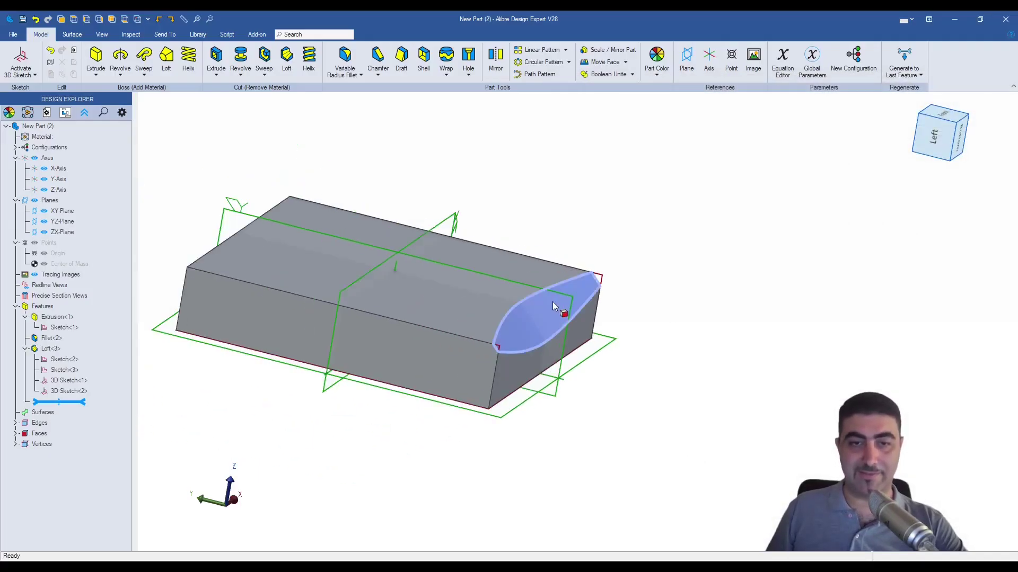
{"action": "middle_click_drag", "start_coordinate": [552, 301], "coordinate": [530, 339]}
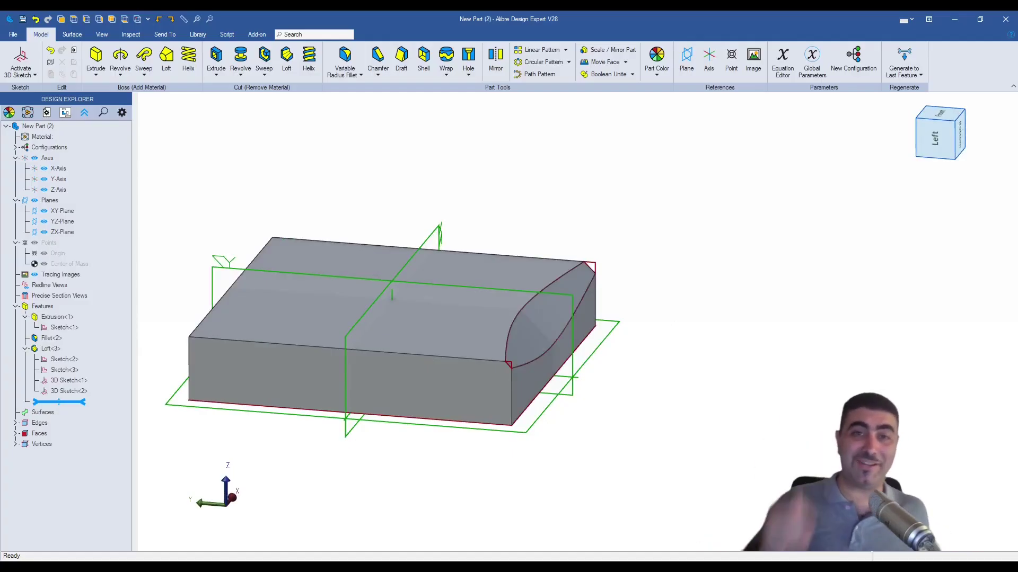
{"action": "left_click", "coordinate": [528, 323]}
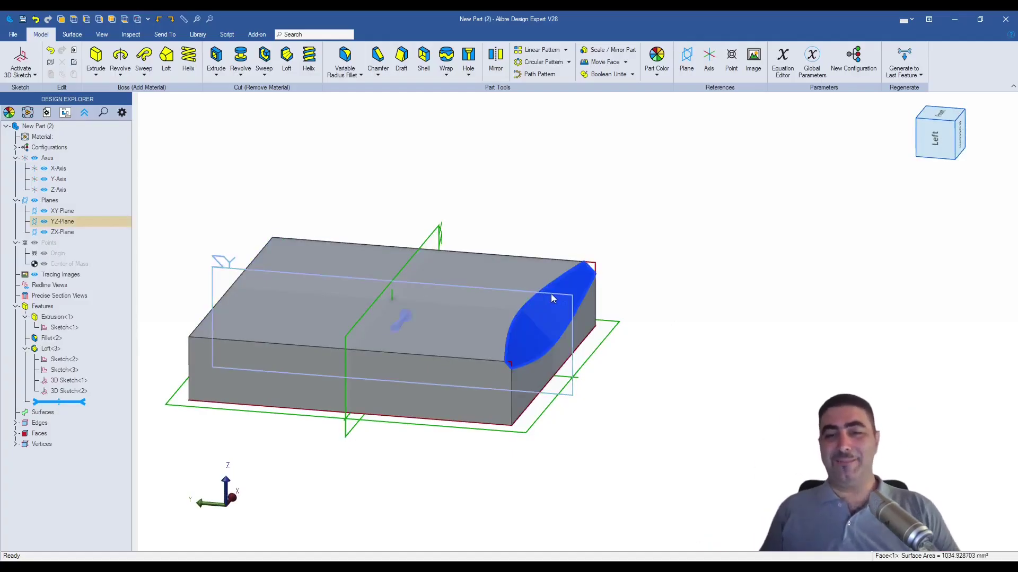
{"action": "middle_click_drag", "start_coordinate": [551, 294], "coordinate": [347, 310]}
{"action": "scroll", "coordinate": [530, 342], "scroll_direction": "up", "scroll_amount": 5}
{"action": "middle_click_drag", "start_coordinate": [638, 326], "coordinate": [597, 341]}
{"action": "scroll", "coordinate": [684, 281], "scroll_direction": "up", "scroll_amount": 5}
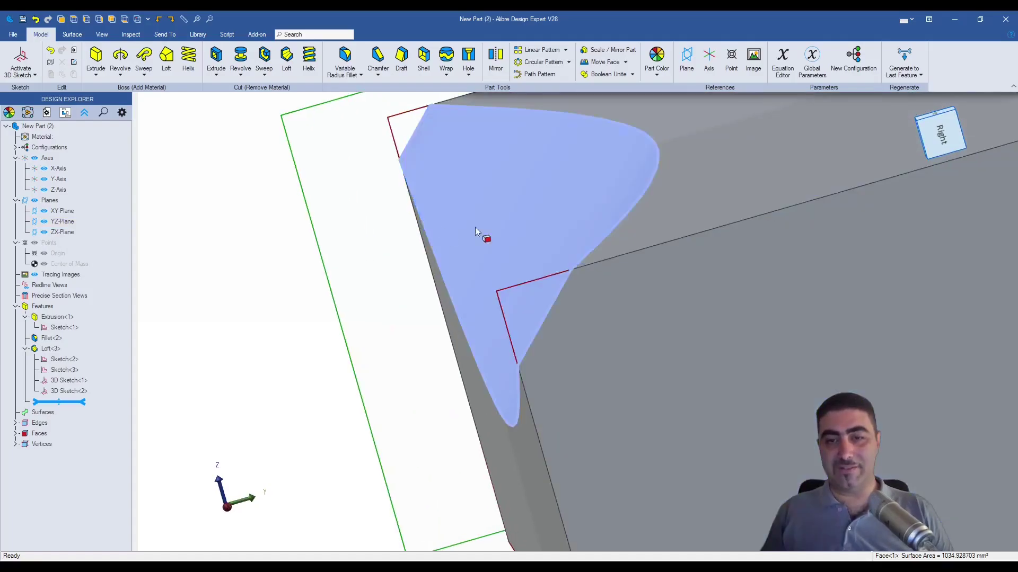
{"action": "left_click", "coordinate": [368, 253]}
{"action": "middle_click_drag", "start_coordinate": [477, 236], "coordinate": [363, 305]}
{"action": "middle_click_drag", "start_coordinate": [521, 265], "coordinate": [613, 265]}
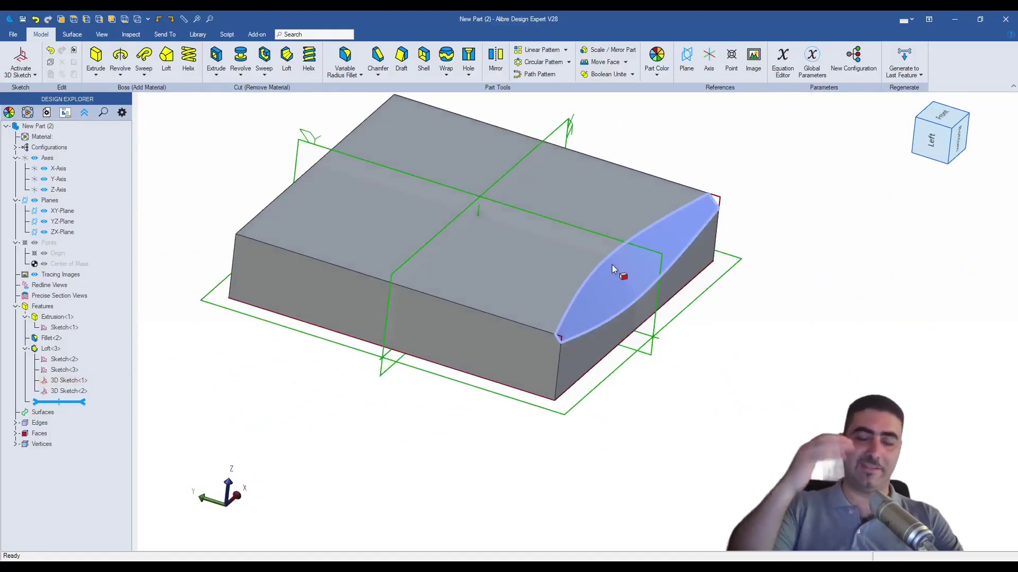
Start a hole on the block's large upper face and place its centre at the origin.
{"action": "middle_click_drag", "start_coordinate": [842, 348], "coordinate": [651, 278]}
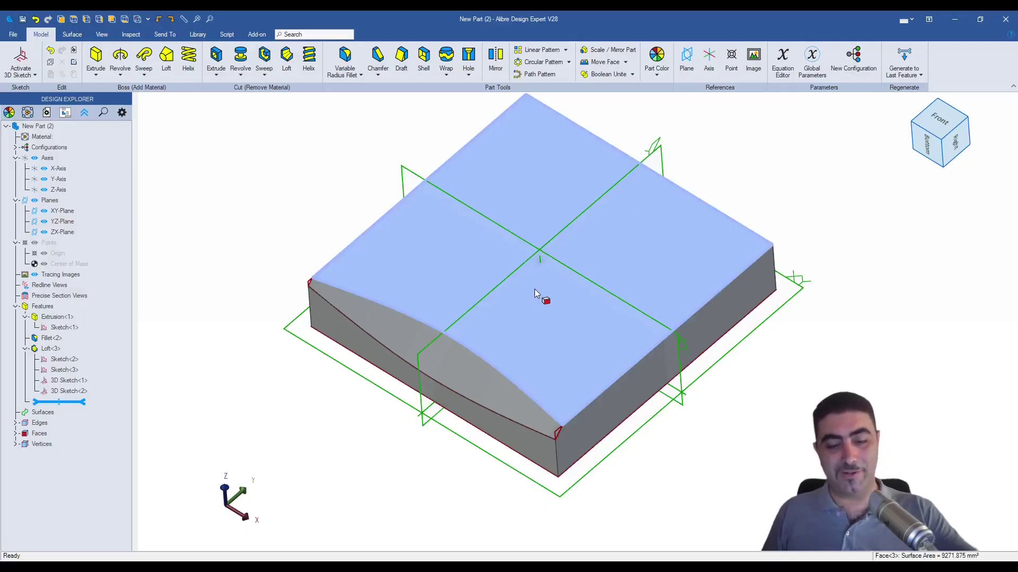
{"action": "double_click", "coordinate": [534, 288]}
{"action": "key", "text": "h"}
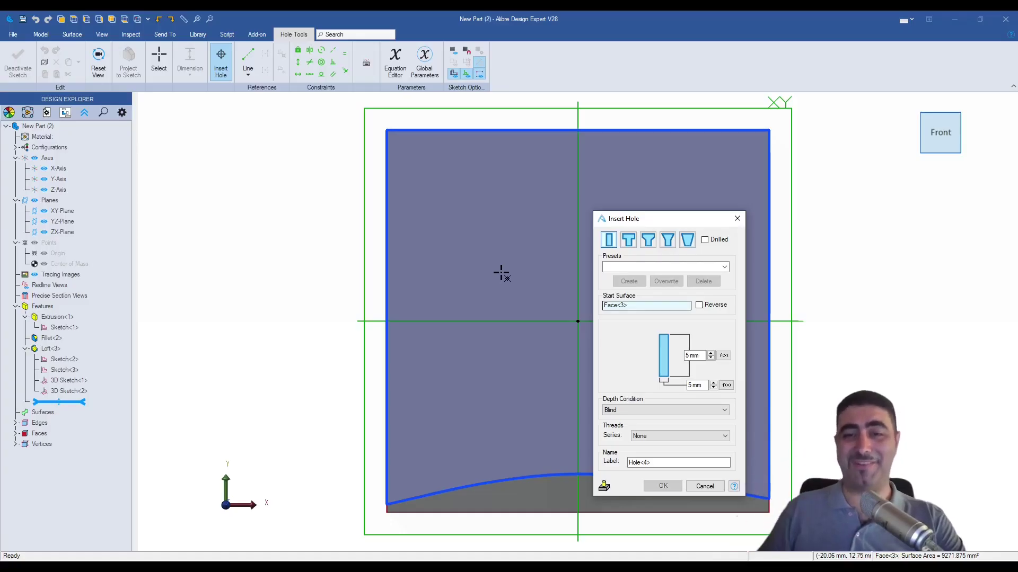
{"action": "left_click_drag", "start_coordinate": [655, 218], "coordinate": [863, 191]}
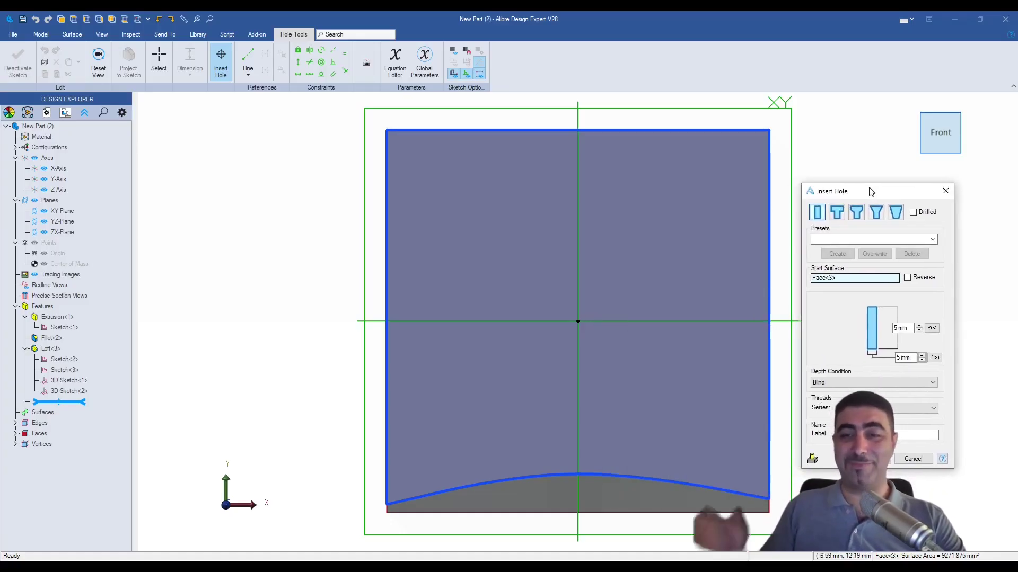
{"action": "left_click", "coordinate": [578, 321]}
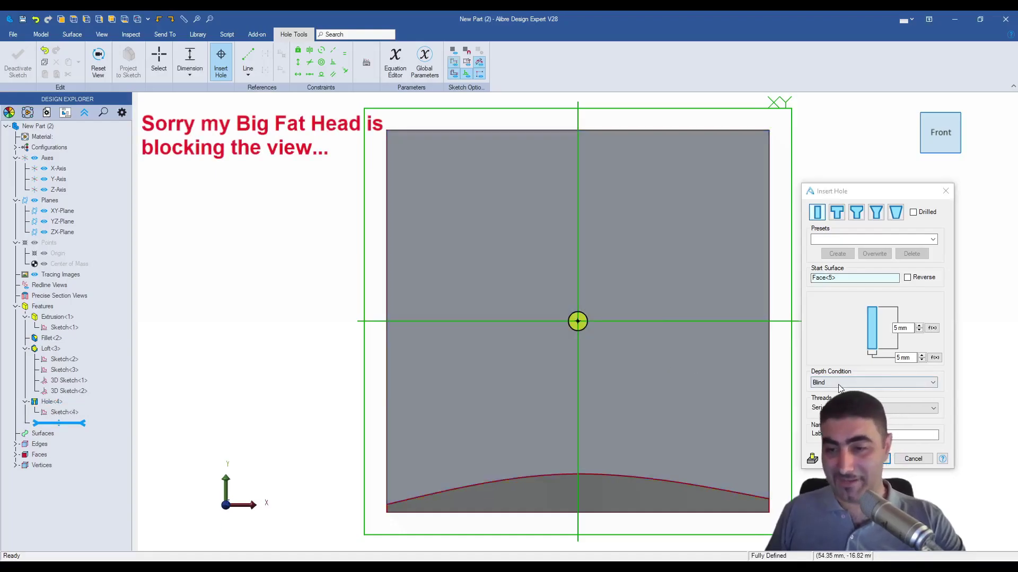
Give the hole a thread by choosing a thread series and size 12.
{"action": "left_click", "coordinate": [857, 408]}
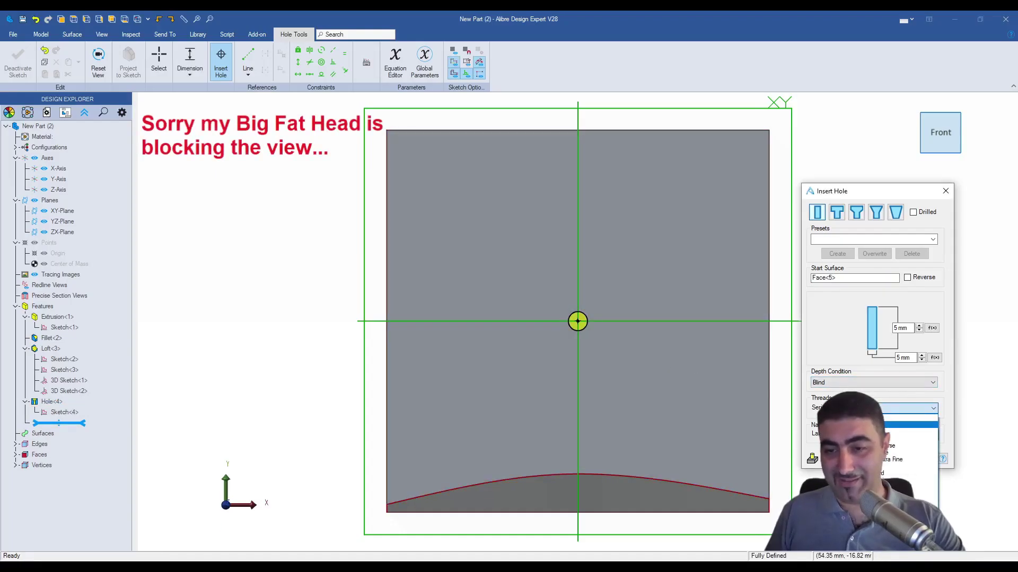
{"action": "left_click", "coordinate": [859, 425]}
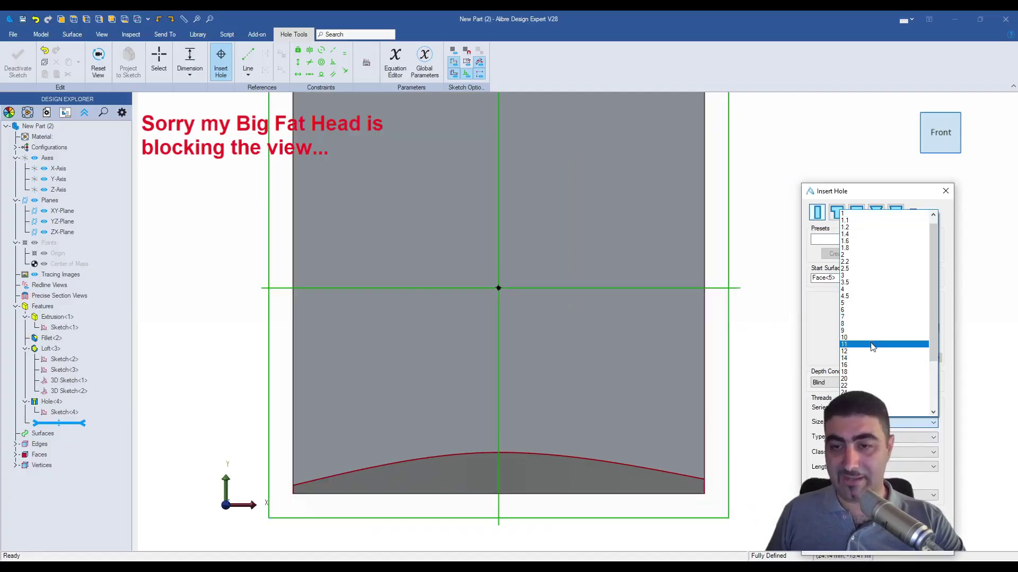
{"action": "left_click", "coordinate": [870, 346]}
{"action": "left_click", "coordinate": [856, 422]}
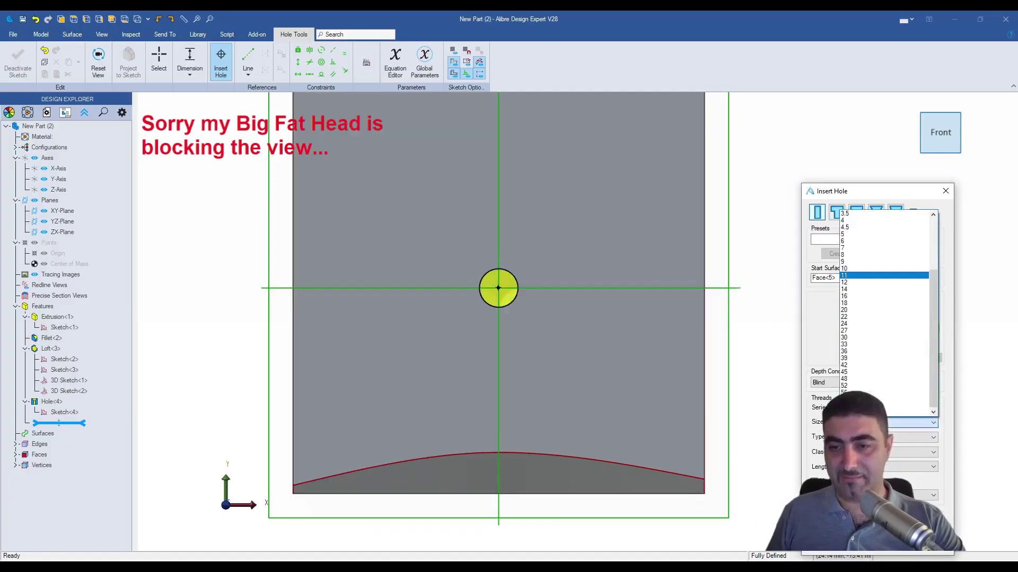
{"action": "left_click", "coordinate": [863, 286]}
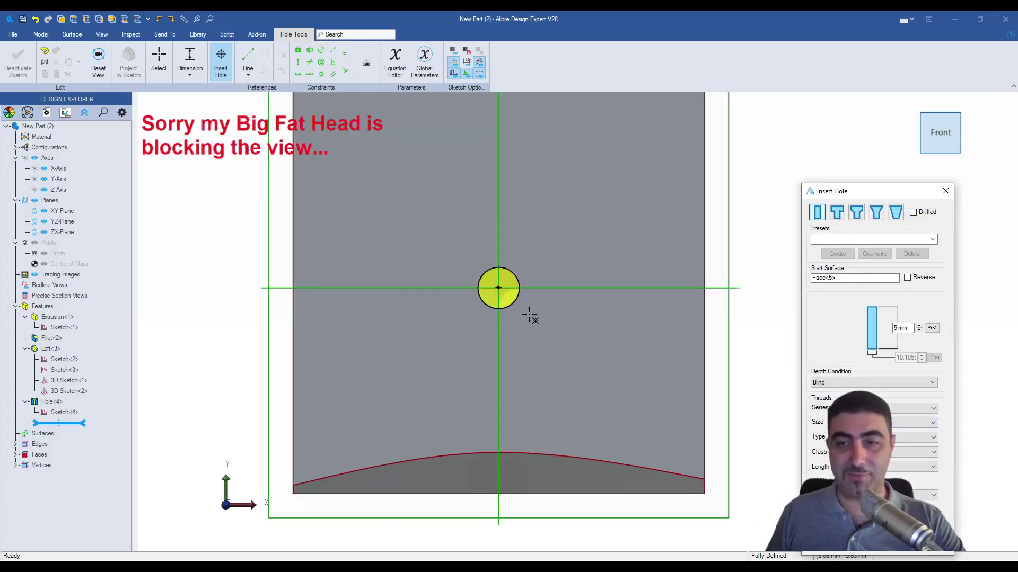
Set the threaded hole's depth condition to Through All.
{"action": "middle_click_drag", "start_coordinate": [529, 313], "coordinate": [562, 318]}
{"action": "scroll", "coordinate": [562, 318], "scroll_direction": "up", "scroll_amount": 2}
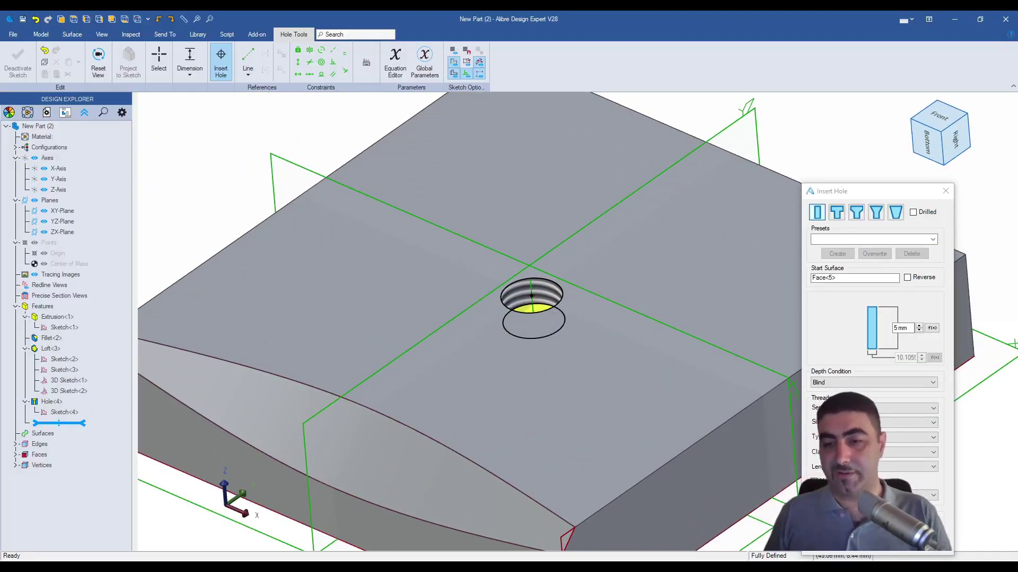
{"action": "left_click", "coordinate": [836, 383]}
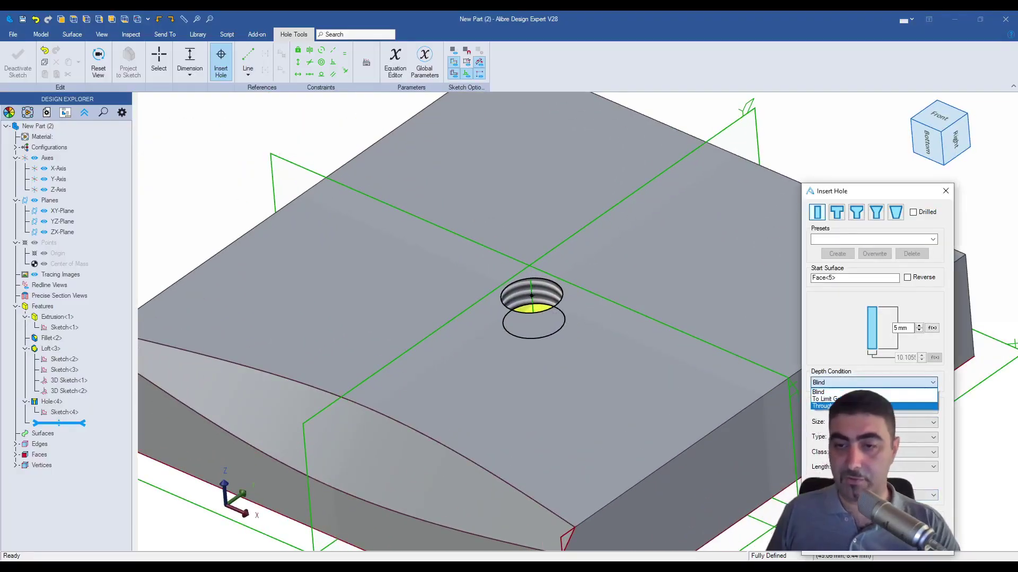
{"action": "left_click", "coordinate": [834, 398]}
{"action": "middle_click_drag", "start_coordinate": [759, 508], "coordinate": [613, 359]}
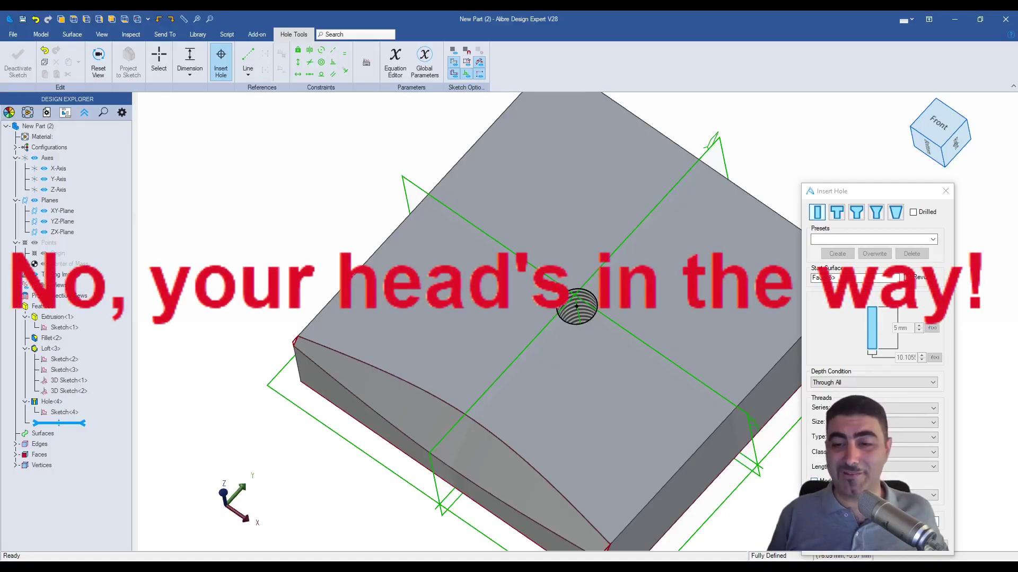
Enable modeled threads for the hole, continue past the performance warning, and apply the hole.
{"action": "left_click", "coordinate": [815, 481]}
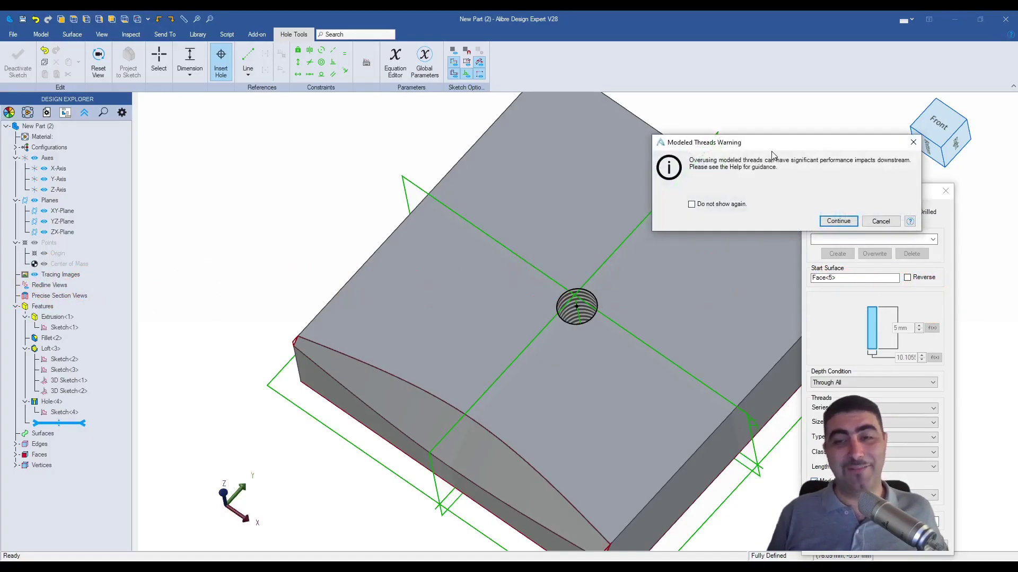
{"action": "left_click_drag", "start_coordinate": [782, 145], "coordinate": [792, 151]}
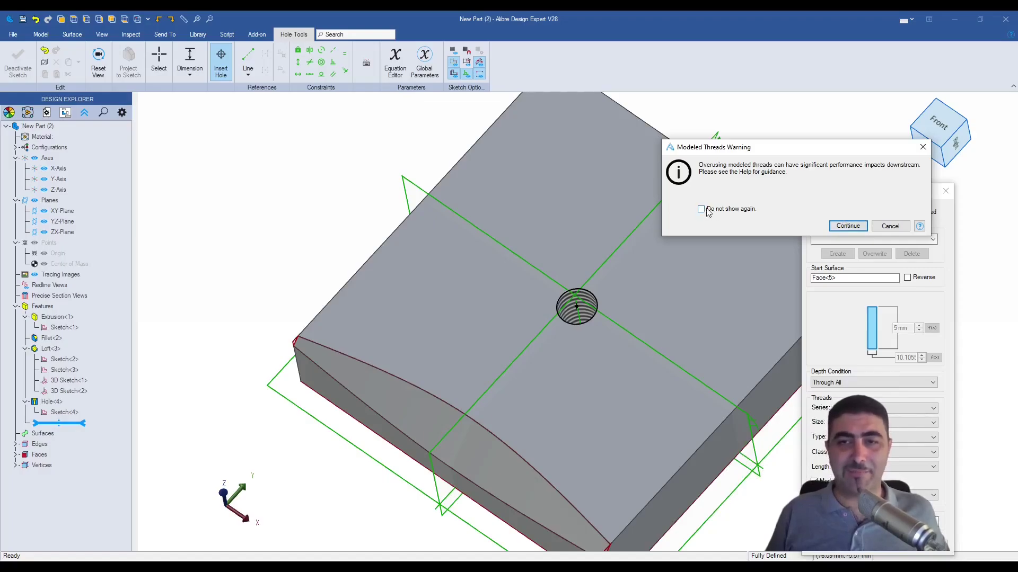
{"action": "left_click", "coordinate": [843, 227]}
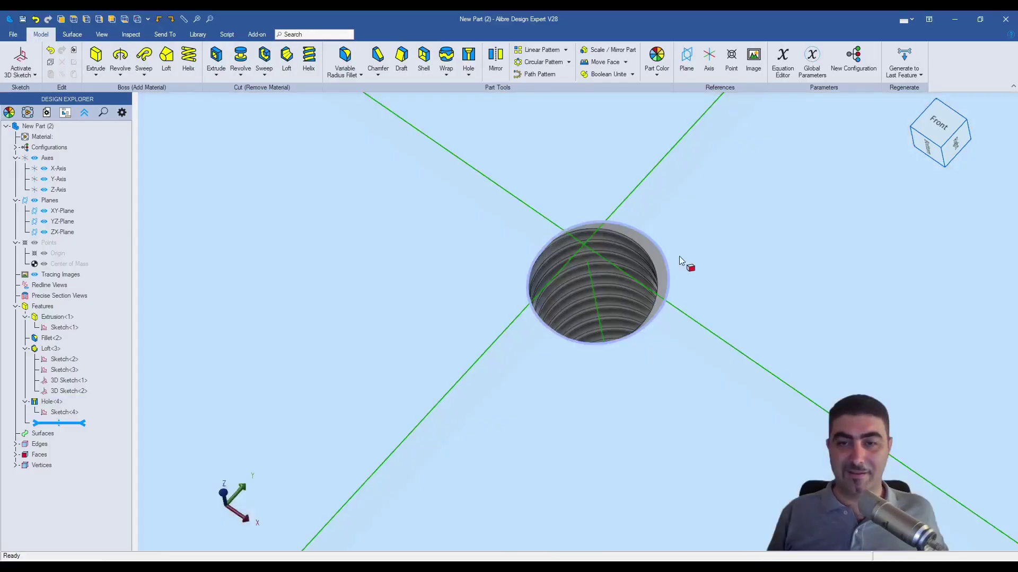
Examine the modeled threads inside the hole close up and from several angles.
{"action": "scroll", "coordinate": [679, 256], "scroll_direction": "up", "scroll_amount": 3}
{"action": "middle_click_drag", "start_coordinate": [583, 330], "coordinate": [566, 388]}
{"action": "scroll", "coordinate": [595, 259], "scroll_direction": "up", "scroll_amount": 5}
{"action": "scroll", "coordinate": [578, 317], "scroll_direction": "down", "scroll_amount": 4}
{"action": "scroll", "coordinate": [567, 388], "scroll_direction": "up", "scroll_amount": 3}
{"action": "scroll", "coordinate": [567, 358], "scroll_direction": "down", "scroll_amount": 2}
{"action": "middle_click_drag", "start_coordinate": [545, 336], "coordinate": [624, 291]}
{"action": "scroll", "coordinate": [639, 238], "scroll_direction": "down", "scroll_amount": 5}
{"action": "scroll", "coordinate": [641, 277], "scroll_direction": "up", "scroll_amount": 2}
{"action": "scroll", "coordinate": [640, 233], "scroll_direction": "down", "scroll_amount": 2}
{"action": "scroll", "coordinate": [639, 234], "scroll_direction": "up", "scroll_amount": 2}
{"action": "scroll", "coordinate": [624, 292], "scroll_direction": "down", "scroll_amount": 2}
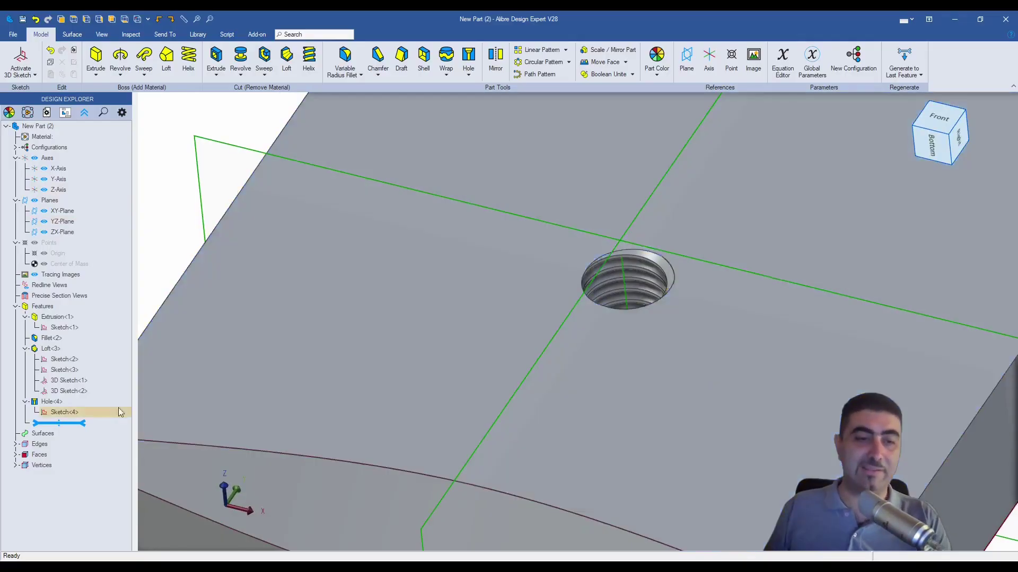
Edit the threaded hole, change its type to Counter Sunk, and set the countersink diameter to 11.5 mm.
{"action": "right_click", "coordinate": [114, 406]}
{"action": "left_click", "coordinate": [113, 408]}
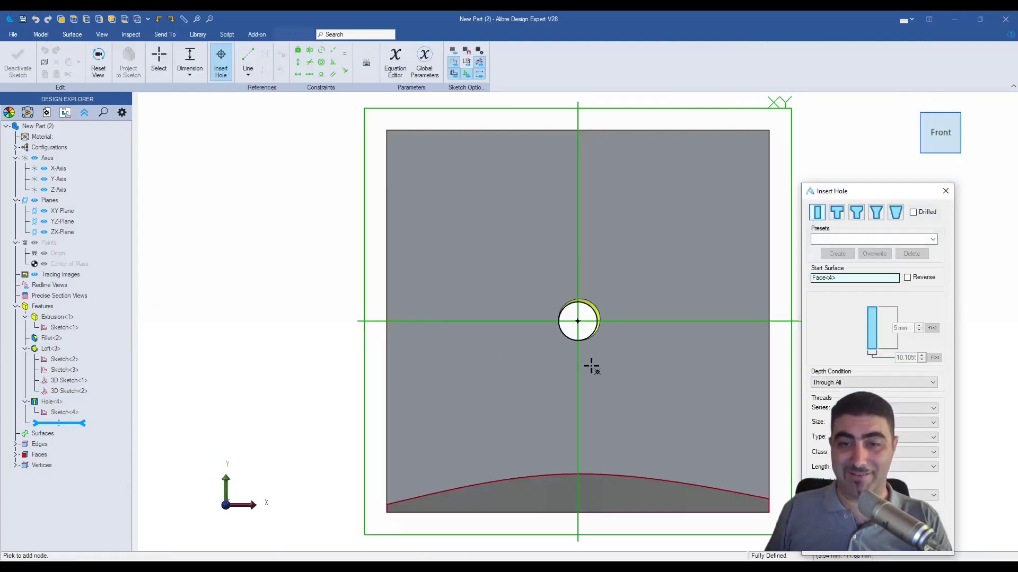
{"action": "scroll", "coordinate": [606, 327], "scroll_direction": "up", "scroll_amount": 4}
{"action": "middle_click_drag", "start_coordinate": [565, 396], "coordinate": [534, 311]}
{"action": "scroll", "coordinate": [583, 328], "scroll_direction": "down", "scroll_amount": 3}
{"action": "scroll", "coordinate": [607, 360], "scroll_direction": "up", "scroll_amount": 5}
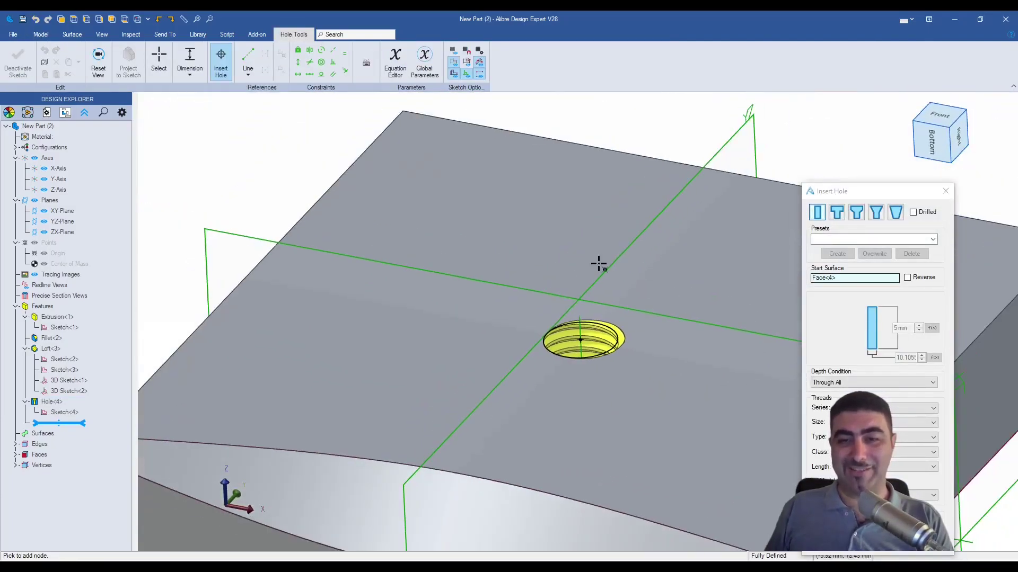
{"action": "scroll", "coordinate": [596, 262], "scroll_direction": "up", "scroll_amount": 3}
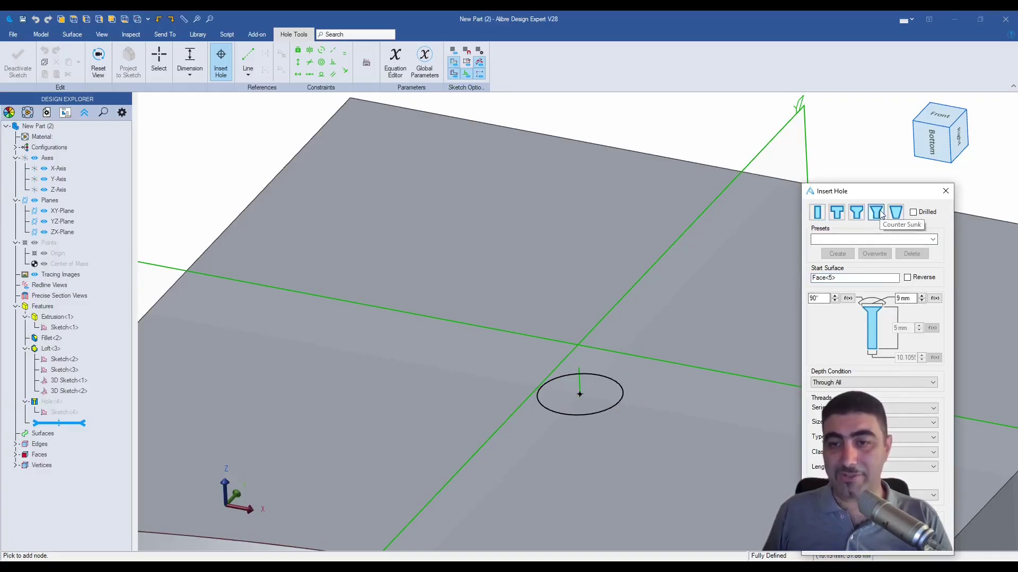
{"action": "double_click", "coordinate": [904, 298]}
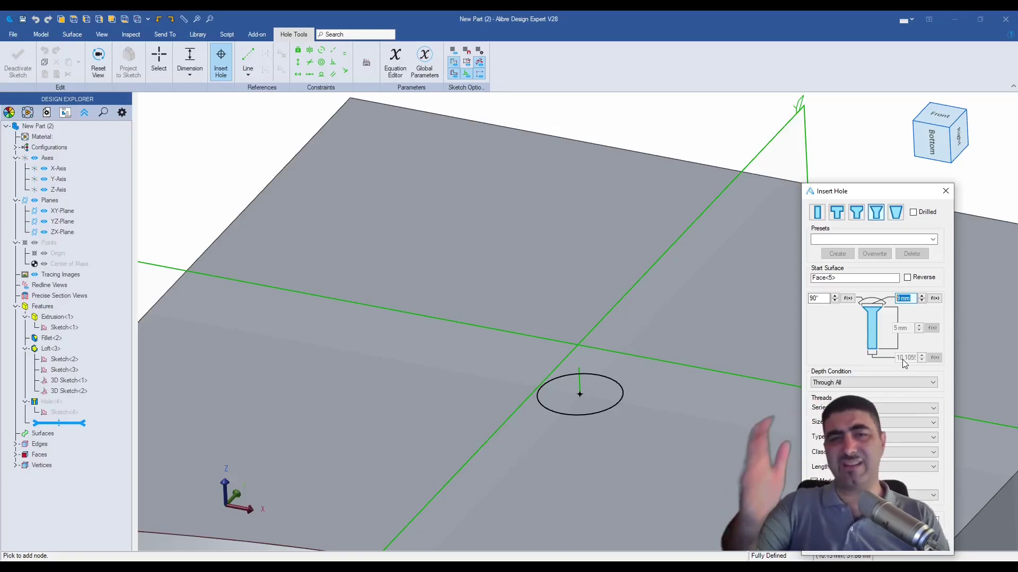
{"action": "type", "text": "1.4"}
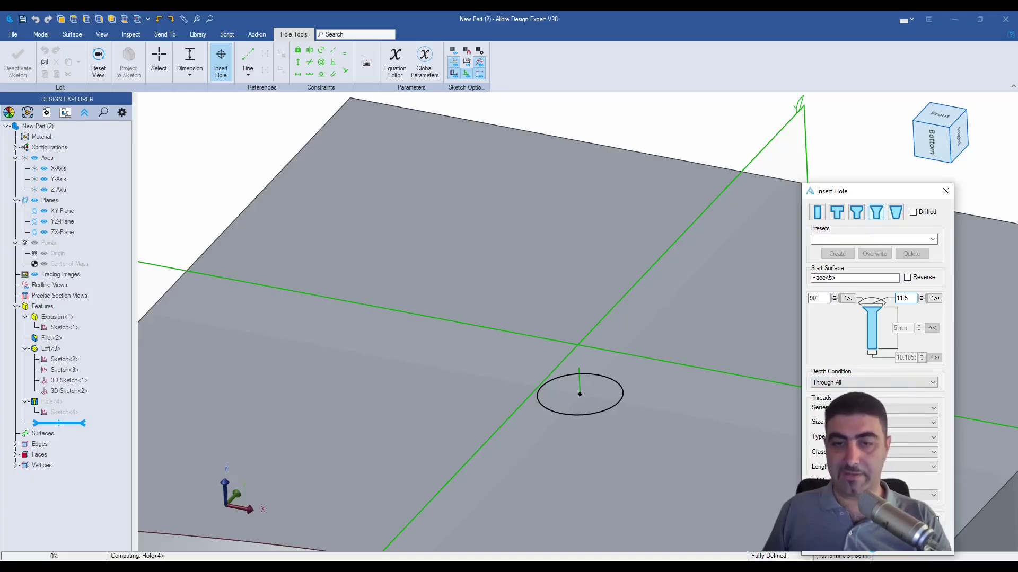
{"action": "key", "text": "Return"}
Set the hole's countersink diameter to 12 mm and update the preview.
{"action": "scroll", "coordinate": [583, 375], "scroll_direction": "up", "scroll_amount": 4}
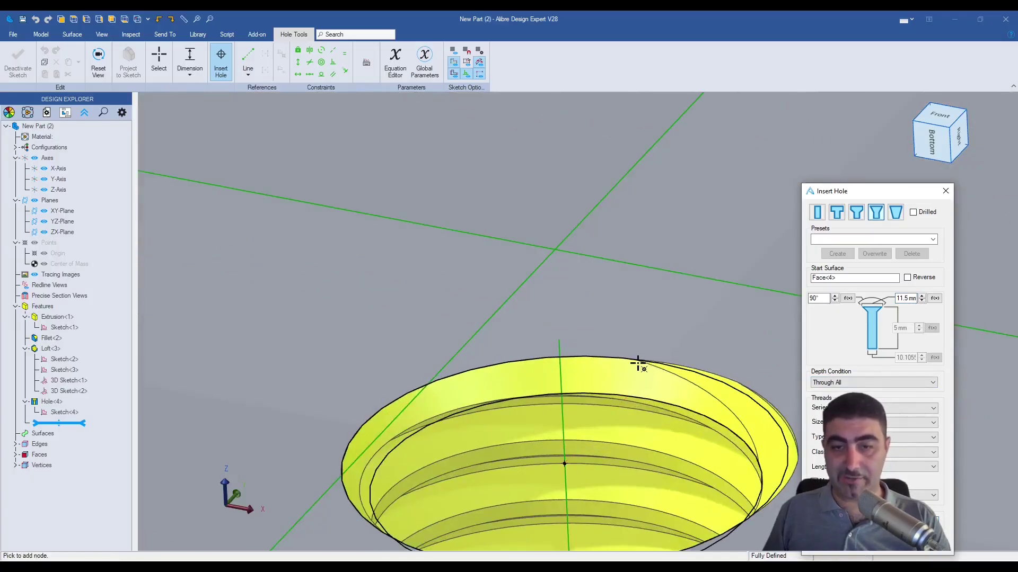
{"action": "double_click", "coordinate": [903, 298]}
{"action": "key", "text": "BackSpace"}
{"action": "type", "text": "12"}
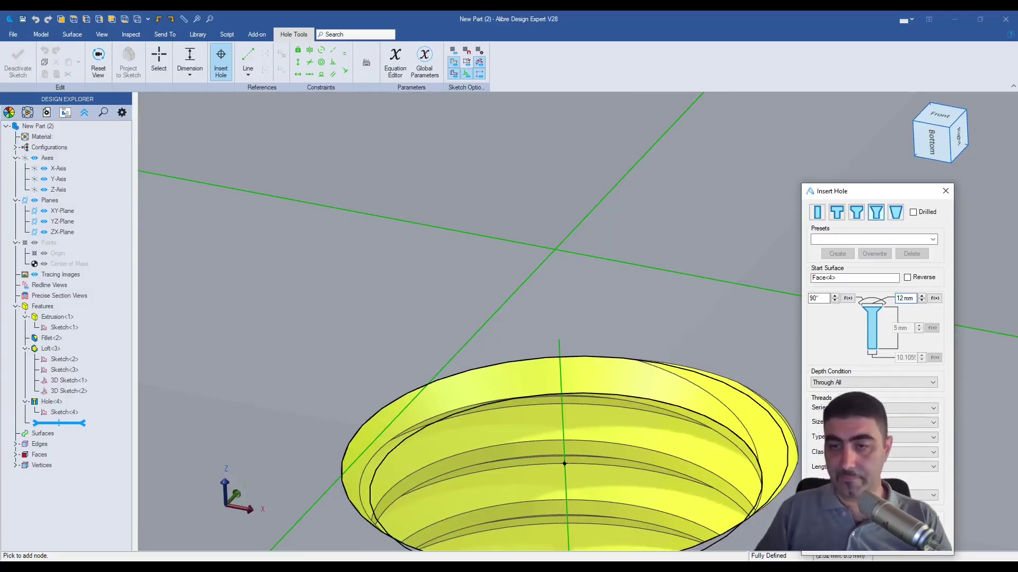
{"action": "key", "text": "Return"}
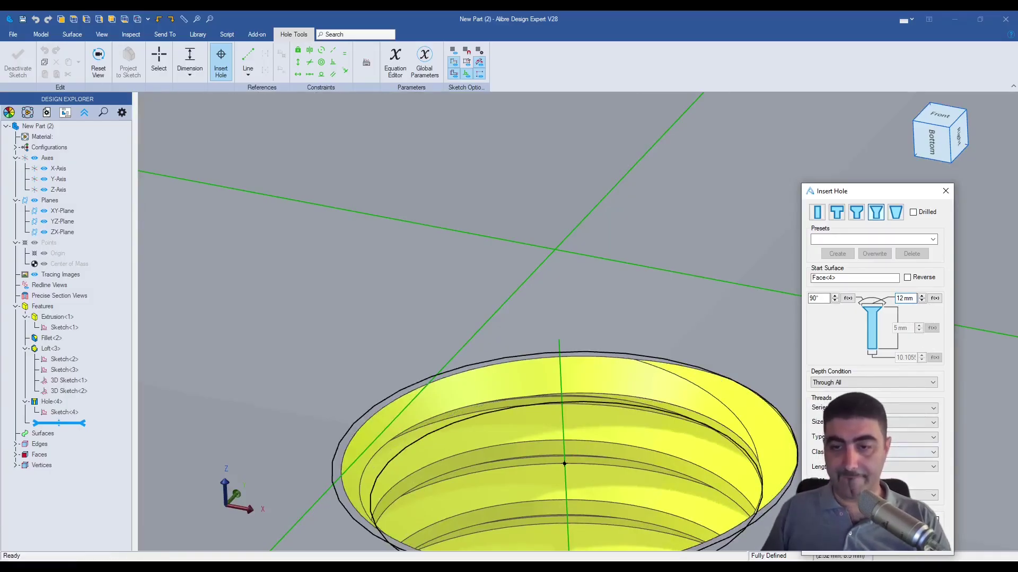
Set the hole's countersink diameter to 12.5 mm, apply the edited hole, and clear the selection.
{"action": "middle_click_drag", "start_coordinate": [583, 337], "coordinate": [722, 390]}
{"action": "left_click", "coordinate": [899, 299]}
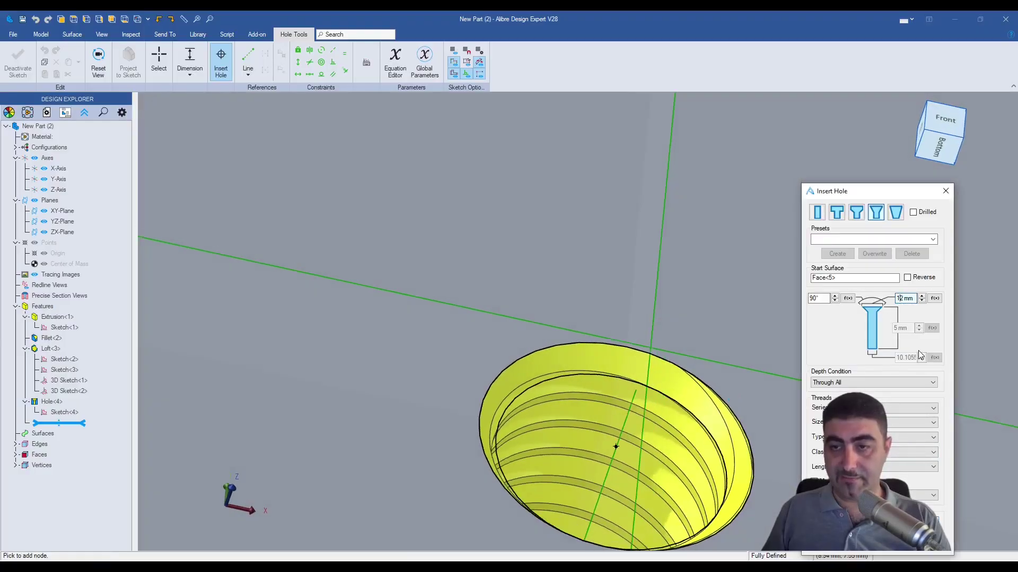
{"action": "type", "text": ".5"}
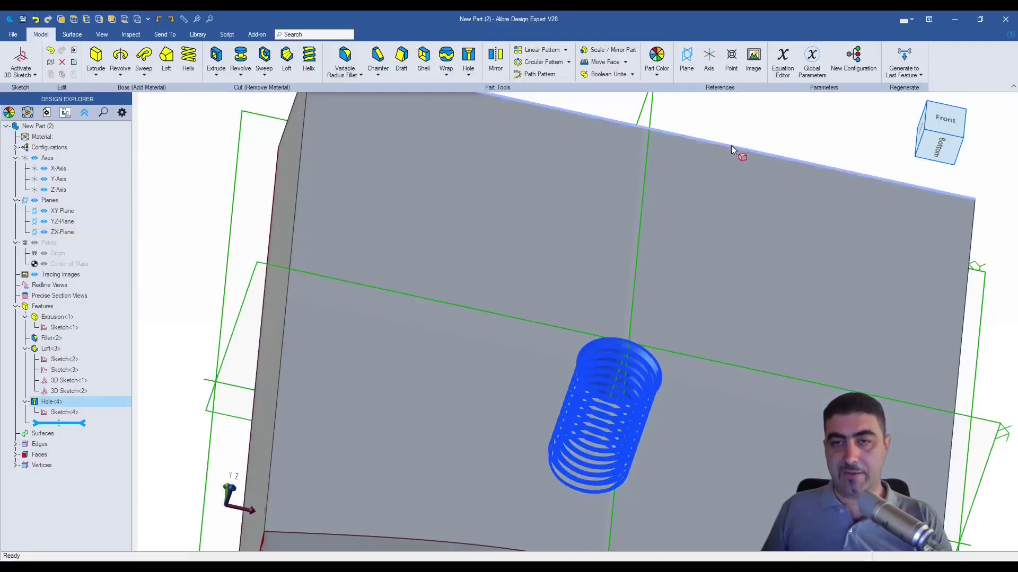
{"action": "left_click", "coordinate": [745, 126]}
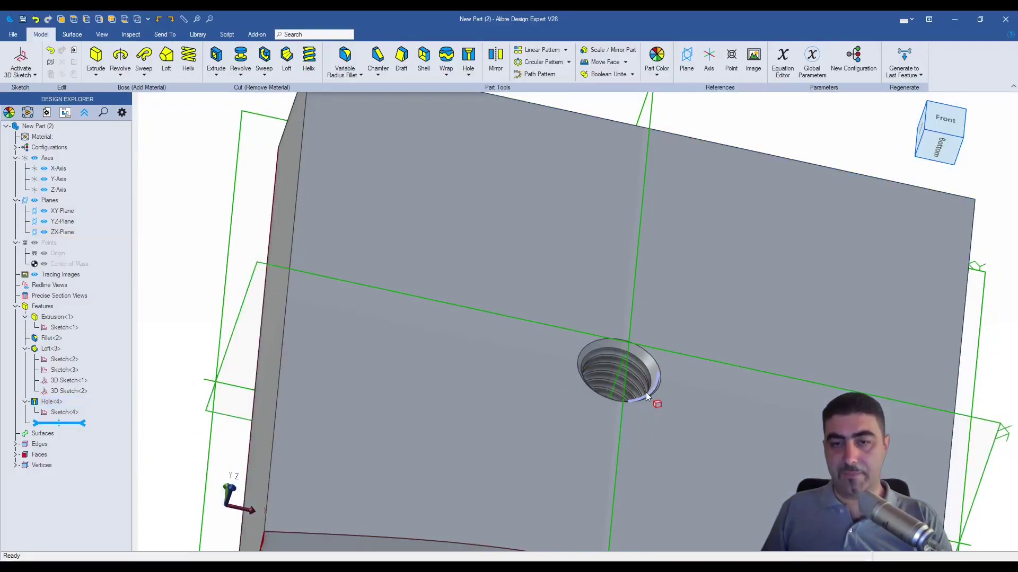
Examine where the modeled thread runs into the countersink, close up and in the context of the whole block.
{"action": "scroll", "coordinate": [650, 391], "scroll_direction": "up", "scroll_amount": 5}
{"action": "middle_click_drag", "start_coordinate": [651, 391], "coordinate": [727, 400]}
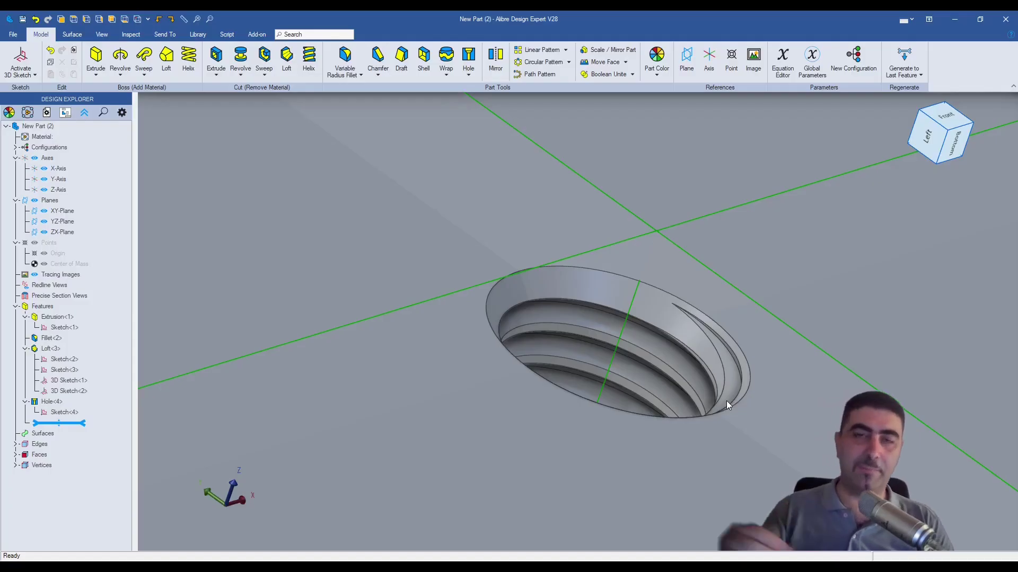
{"action": "middle_click_drag", "start_coordinate": [663, 302], "coordinate": [642, 298]}
{"action": "scroll", "coordinate": [641, 298], "scroll_direction": "down", "scroll_amount": 4}
{"action": "scroll", "coordinate": [642, 298], "scroll_direction": "down", "scroll_amount": 3}
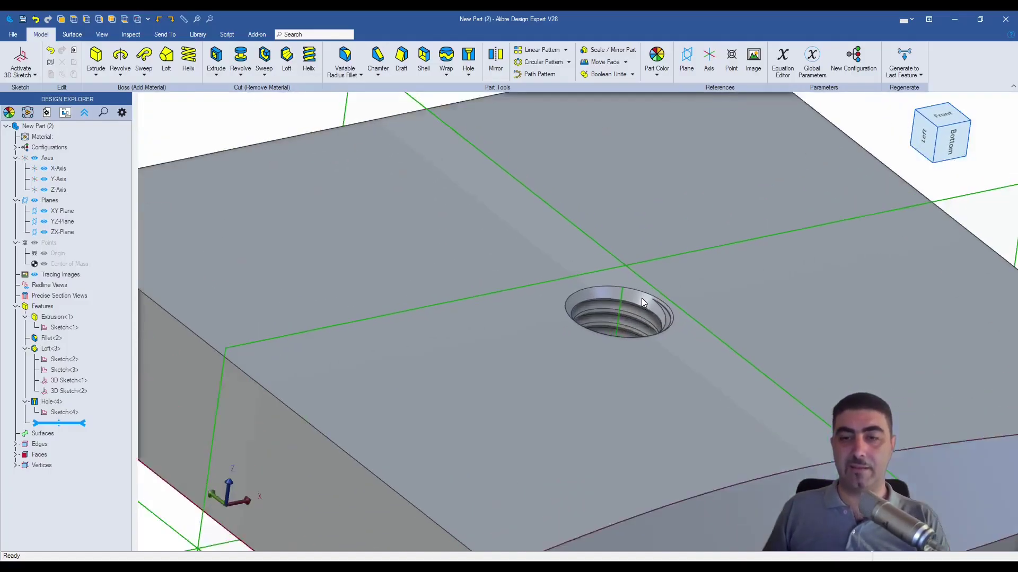
{"action": "scroll", "coordinate": [642, 298], "scroll_direction": "down", "scroll_amount": 2}
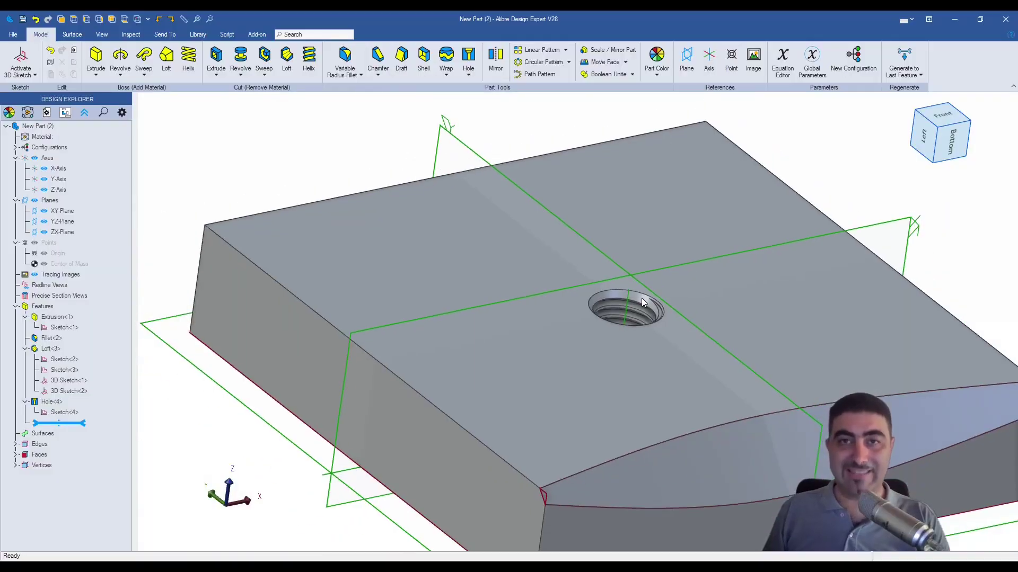
{"action": "scroll", "coordinate": [646, 324], "scroll_direction": "up", "scroll_amount": 5}
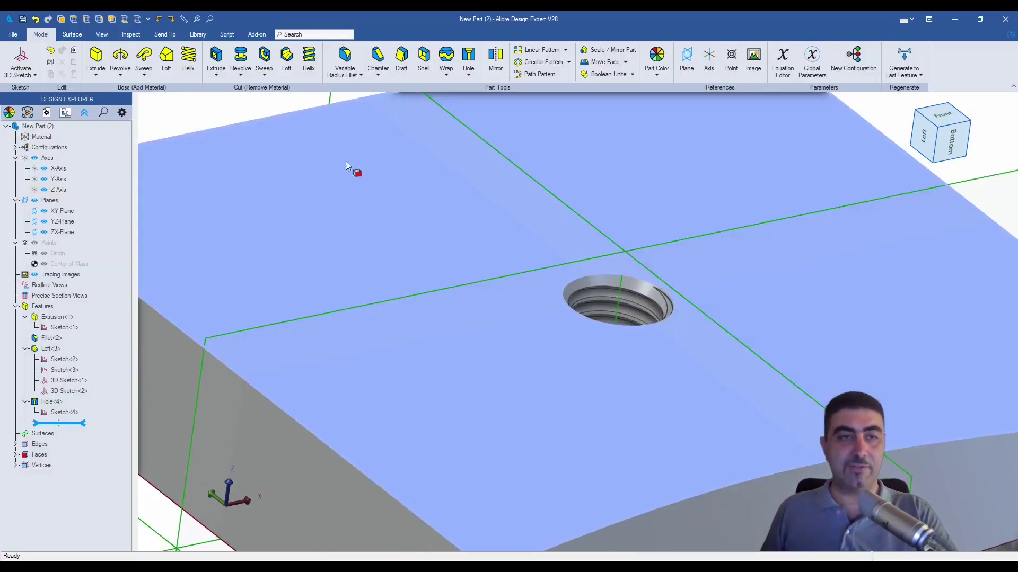
Save the part as "Modeled Thread" in the Example folder.
{"action": "key", "text": "ctrl+s"}
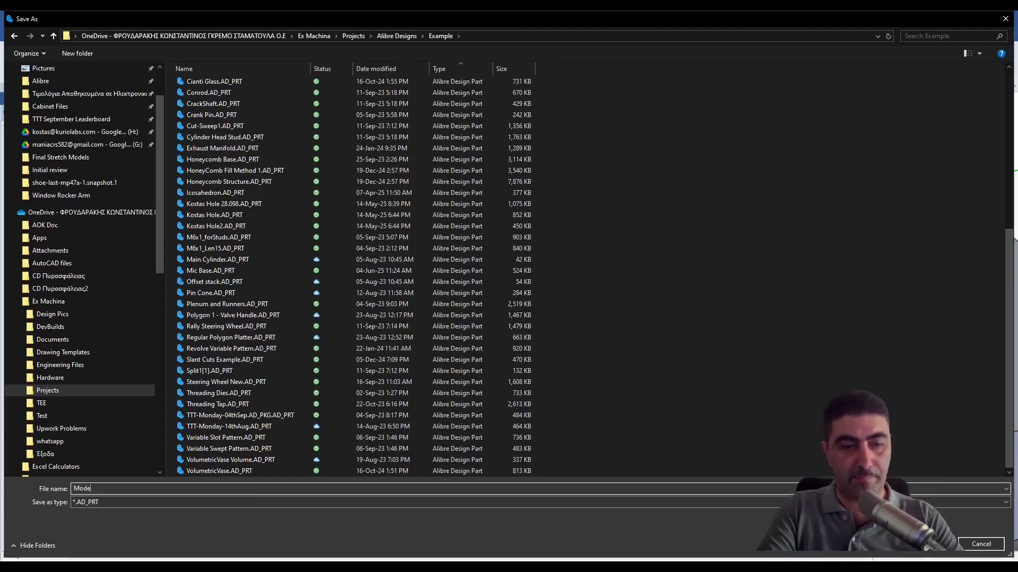
{"action": "type", "text": "Mode"}
{"action": "type", "text": "led Thread"}
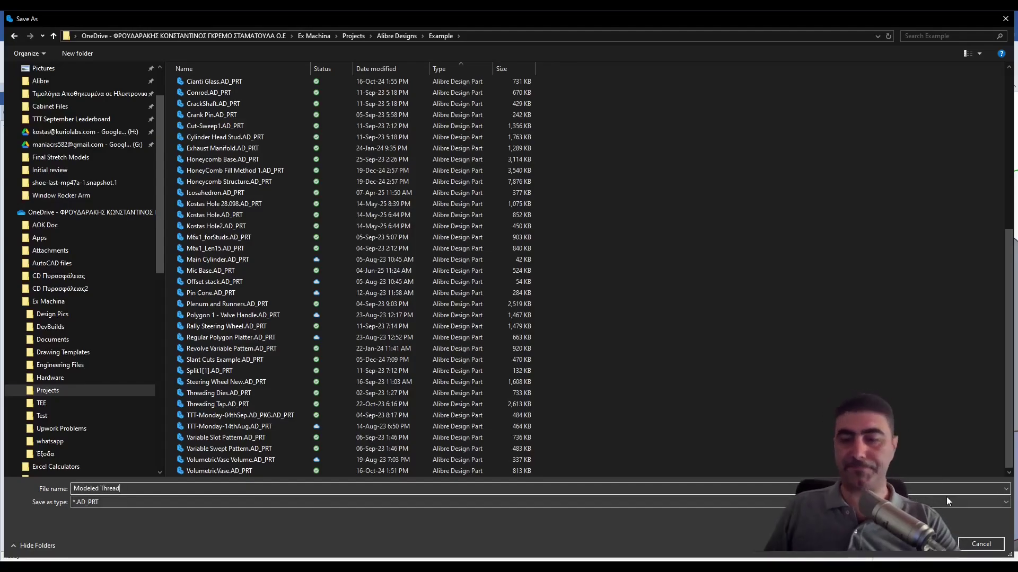
{"action": "left_click", "coordinate": [931, 544]}
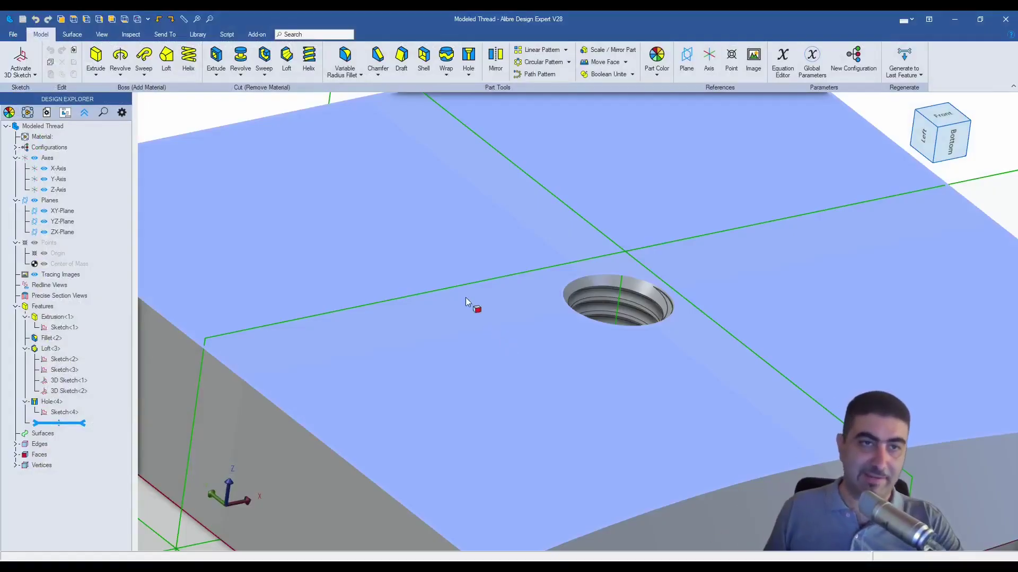
Create a drawing of this design on a blank E (44 x 34 in) sheet with a 1:1 default view scale.
{"action": "scroll", "coordinate": [461, 297], "scroll_direction": "down", "scroll_amount": 3}
{"action": "middle_click_drag", "start_coordinate": [540, 271], "coordinate": [456, 278]}
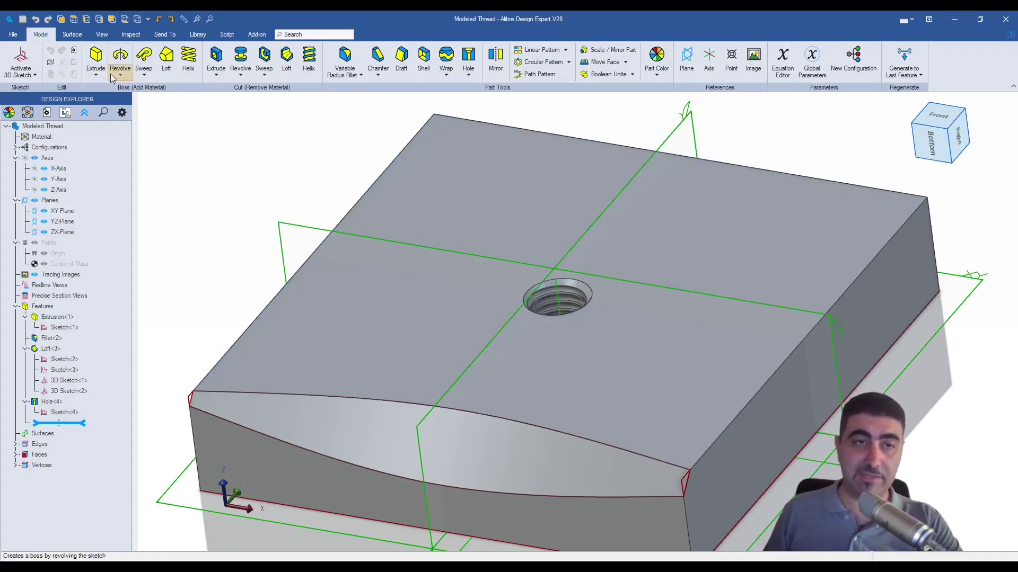
{"action": "left_click", "coordinate": [165, 34]}
{"action": "left_click", "coordinate": [58, 63]}
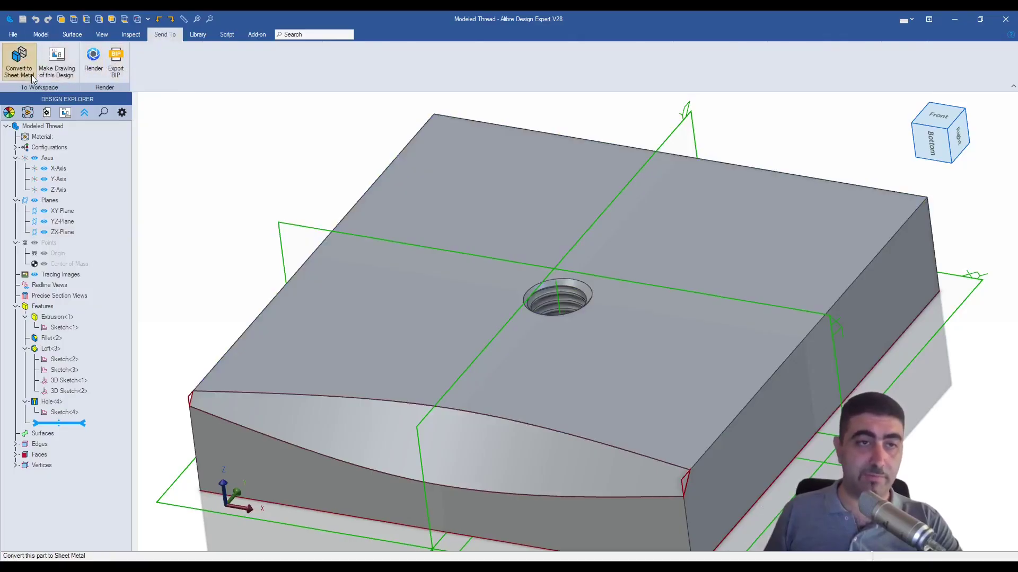
{"action": "left_click", "coordinate": [497, 301]}
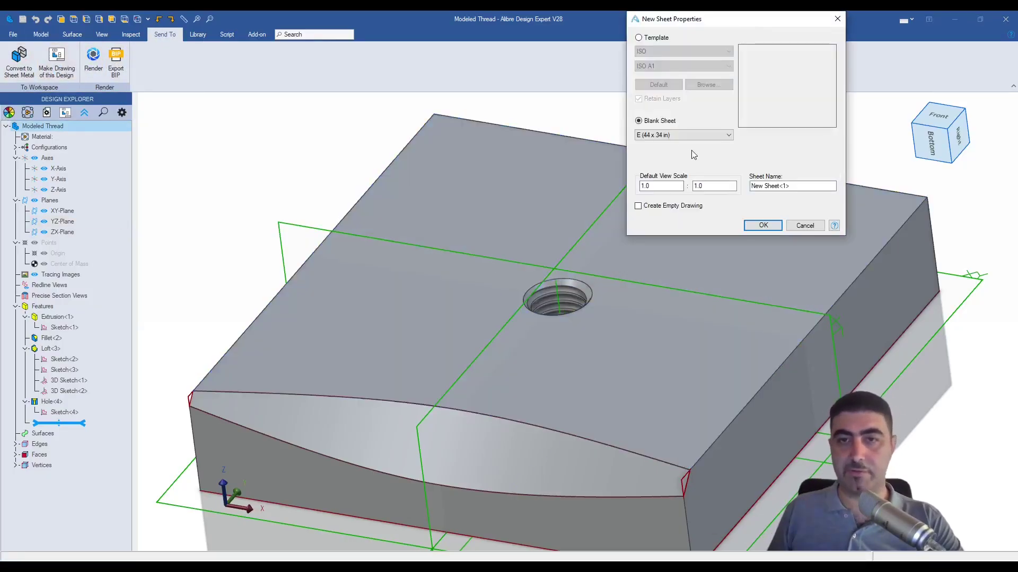
{"action": "left_click", "coordinate": [761, 226]}
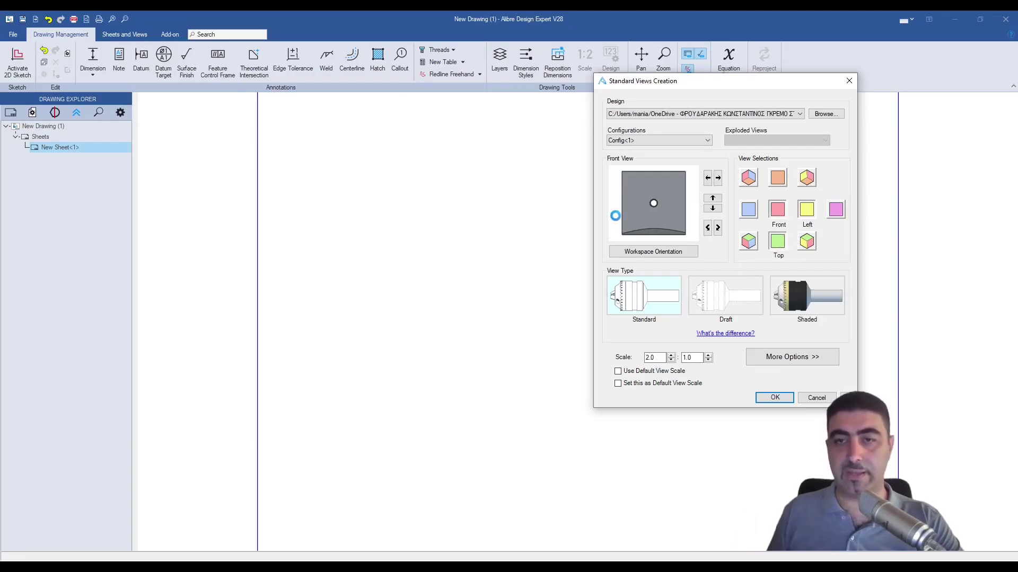
Insert the front, left and top standard views at 2:1 scale, with hole callouts, centermarks and cosmetic threads included.
{"action": "left_click", "coordinate": [791, 357]}
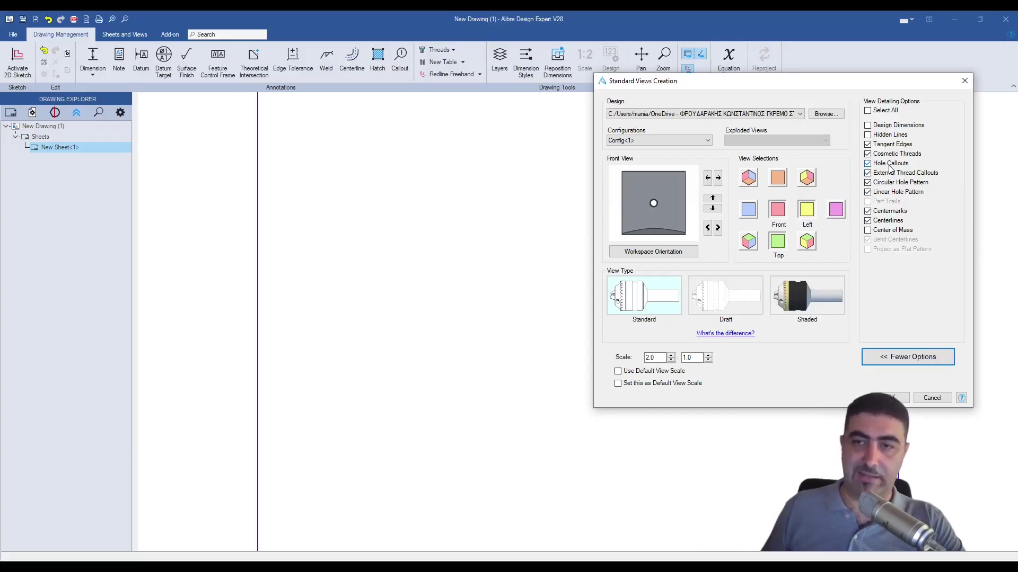
{"action": "left_click", "coordinate": [891, 397]}
{"action": "left_click", "coordinate": [552, 363]}
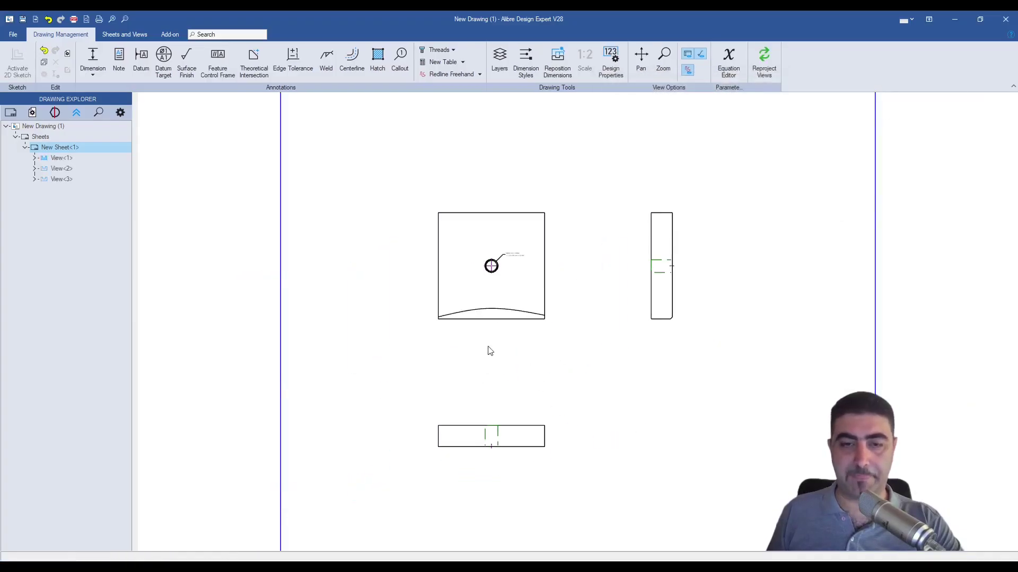
Examine the threaded hole and its thread and countersink callout close up in the front view.
{"action": "scroll", "coordinate": [519, 257], "scroll_direction": "up", "scroll_amount": 8}
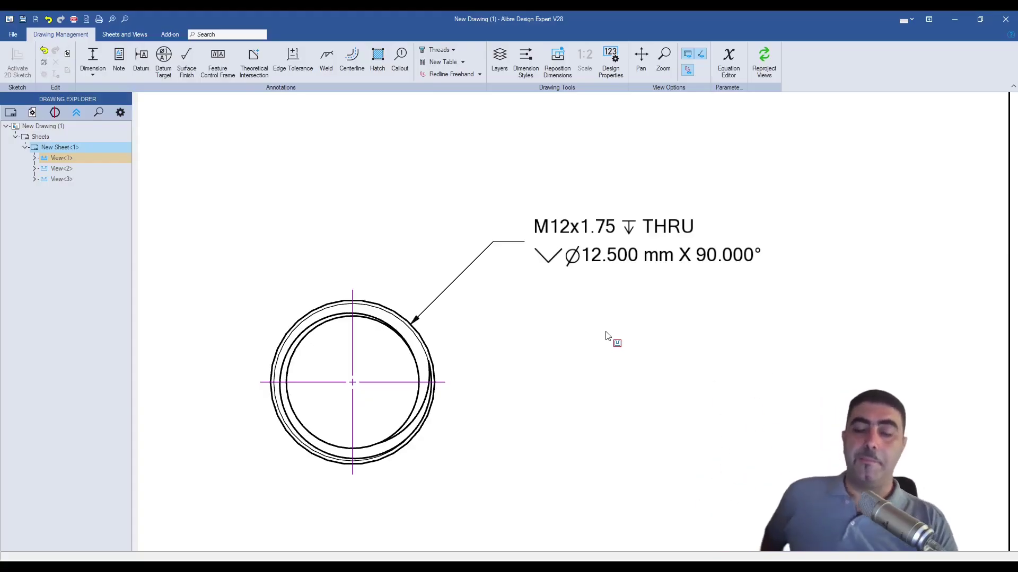
{"action": "left_click", "coordinate": [605, 252]}
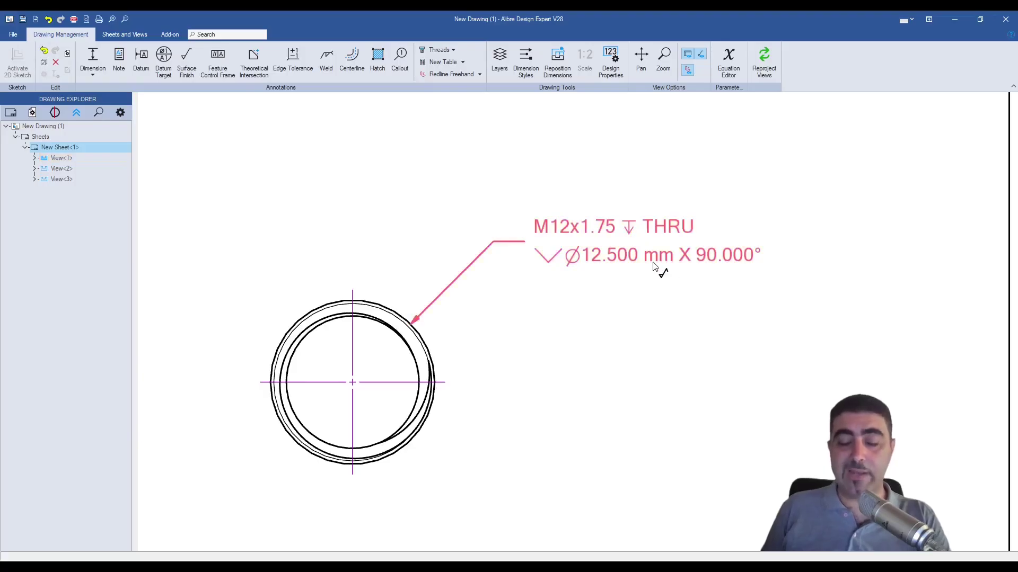
{"action": "scroll", "coordinate": [583, 297], "scroll_direction": "down", "scroll_amount": 3}
{"action": "scroll", "coordinate": [531, 321], "scroll_direction": "up", "scroll_amount": 3}
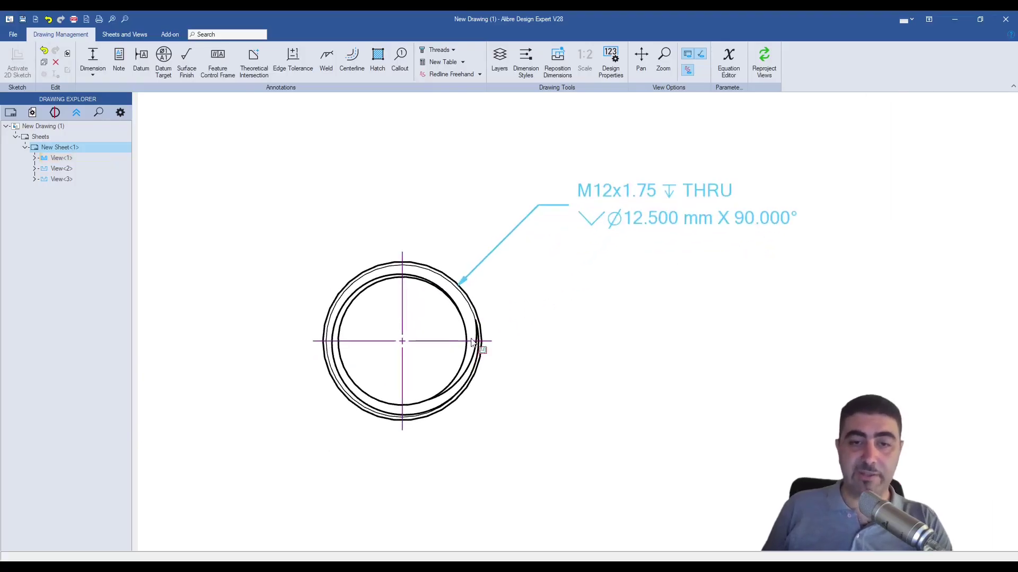
{"action": "scroll", "coordinate": [573, 318], "scroll_direction": "down", "scroll_amount": 4}
{"action": "scroll", "coordinate": [563, 465], "scroll_direction": "up", "scroll_amount": 1}
{"action": "scroll", "coordinate": [562, 460], "scroll_direction": "down", "scroll_amount": 1}
{"action": "scroll", "coordinate": [533, 143], "scroll_direction": "up", "scroll_amount": 6}
{"action": "scroll", "coordinate": [684, 451], "scroll_direction": "up", "scroll_amount": 2}
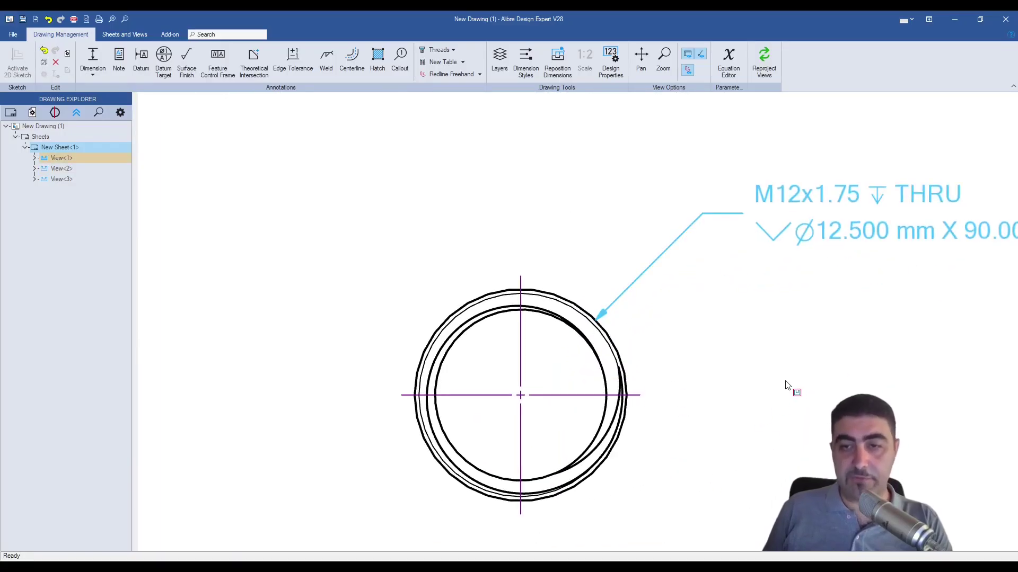
{"action": "middle_click_drag", "start_coordinate": [788, 391], "coordinate": [674, 352]}
{"action": "scroll", "coordinate": [639, 359], "scroll_direction": "down", "scroll_amount": 3}
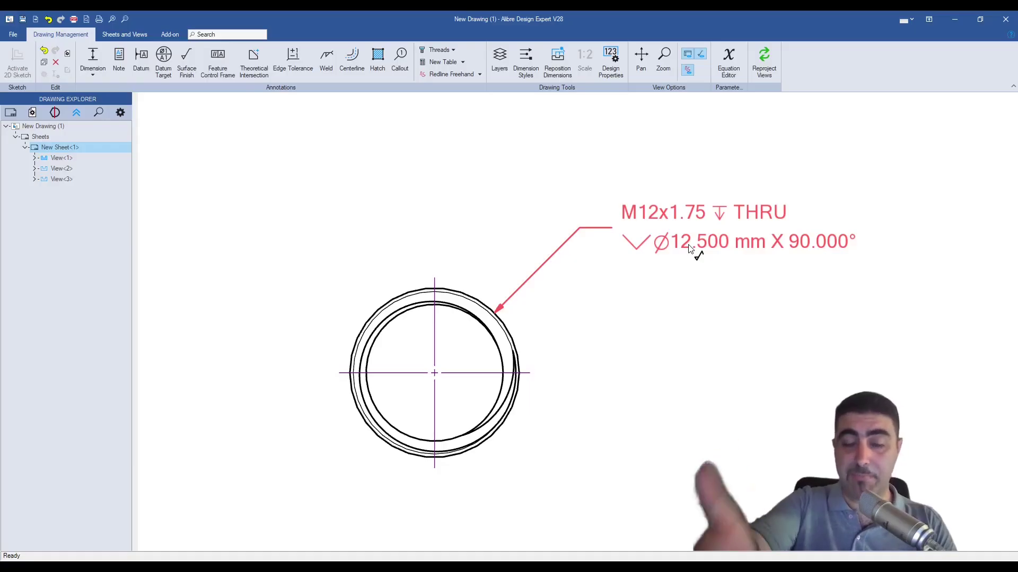
Compare how the threaded hole is represented in the front view and in the side view.
{"action": "scroll", "coordinate": [689, 249], "scroll_direction": "down", "scroll_amount": 5}
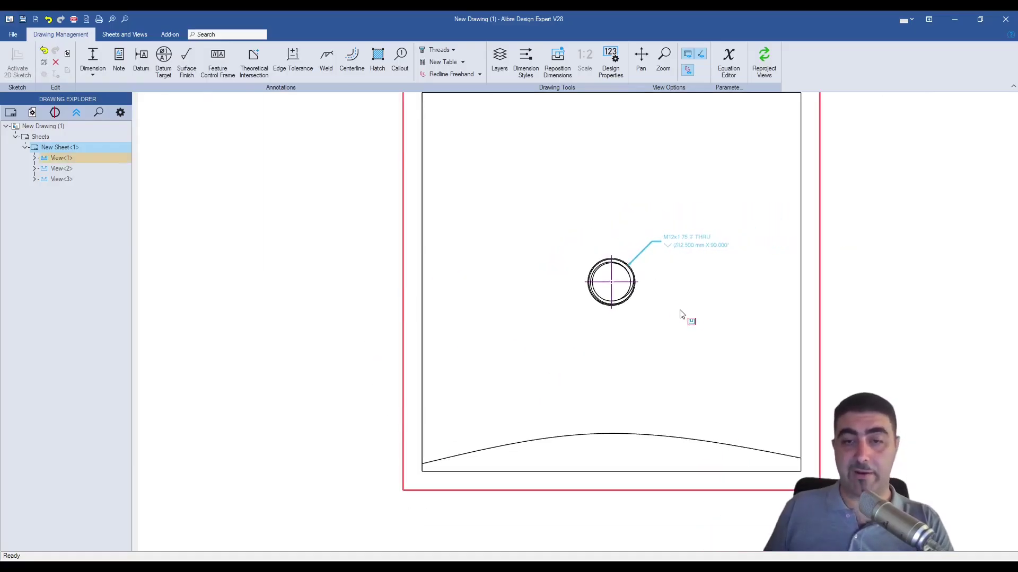
{"action": "scroll", "coordinate": [681, 314], "scroll_direction": "up", "scroll_amount": 2}
{"action": "scroll", "coordinate": [535, 276], "scroll_direction": "down", "scroll_amount": 3}
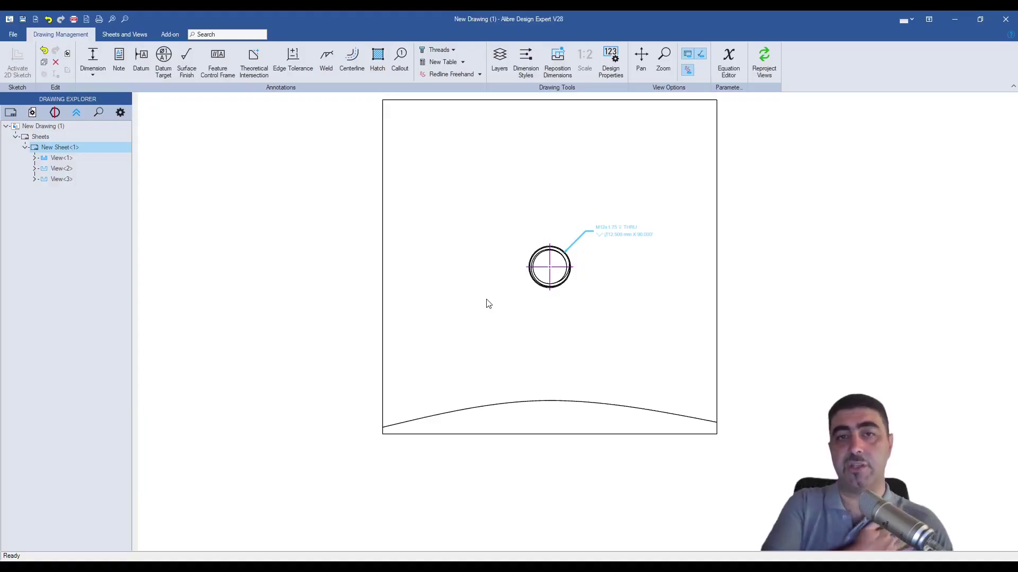
{"action": "scroll", "coordinate": [551, 296], "scroll_direction": "down", "scroll_amount": 2}
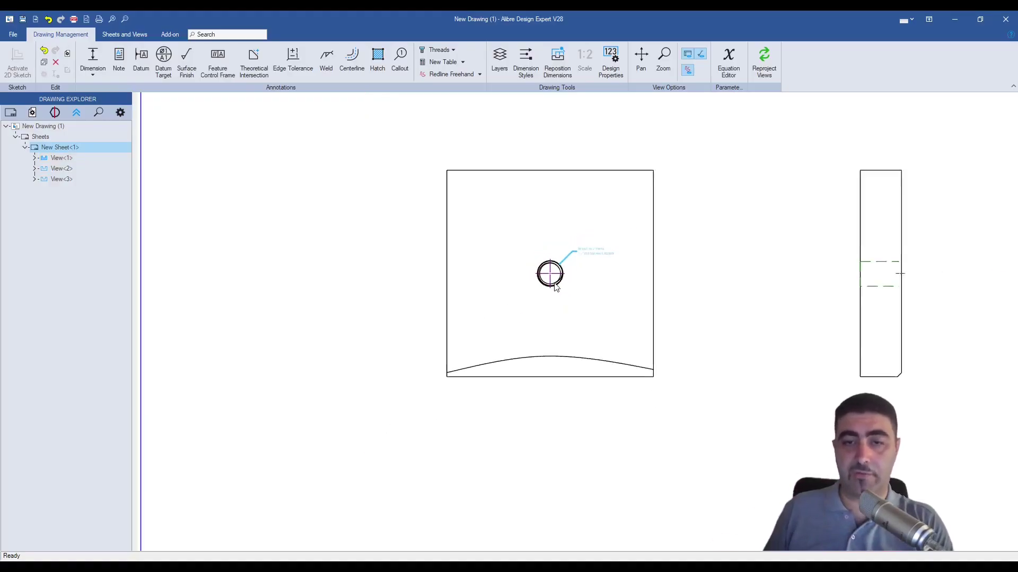
{"action": "scroll", "coordinate": [870, 285], "scroll_direction": "up", "scroll_amount": 3}
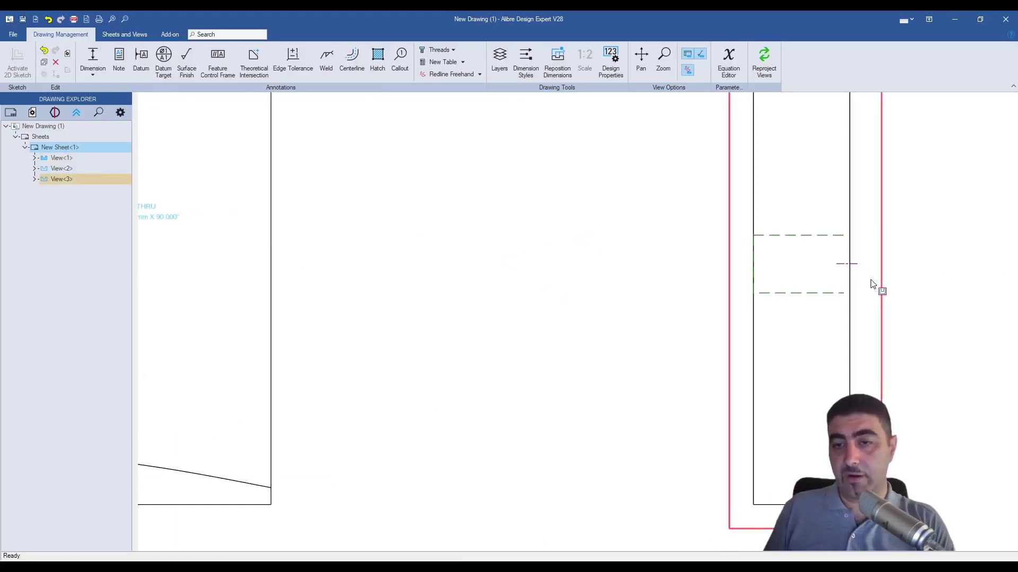
{"action": "scroll", "coordinate": [869, 276], "scroll_direction": "up", "scroll_amount": 2}
{"action": "scroll", "coordinate": [853, 248], "scroll_direction": "down", "scroll_amount": 4}
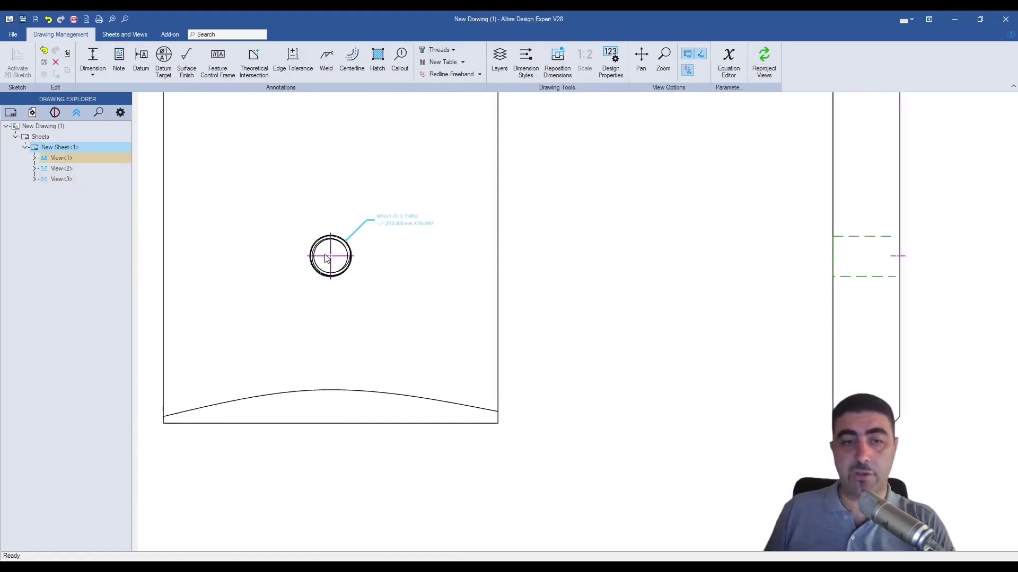
Reposition the hole callout slightly closer to the hole in the front view.
{"action": "scroll", "coordinate": [327, 258], "scroll_direction": "up", "scroll_amount": 5}
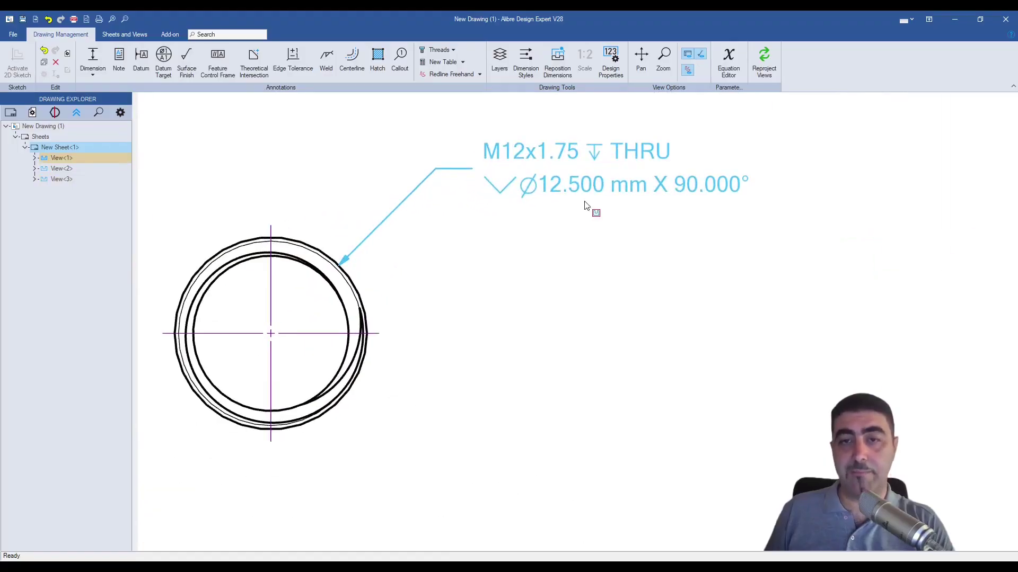
{"action": "scroll", "coordinate": [586, 206], "scroll_direction": "down", "scroll_amount": 3}
{"action": "scroll", "coordinate": [440, 190], "scroll_direction": "up", "scroll_amount": 3}
{"action": "left_click_drag", "start_coordinate": [636, 203], "coordinate": [606, 270]}
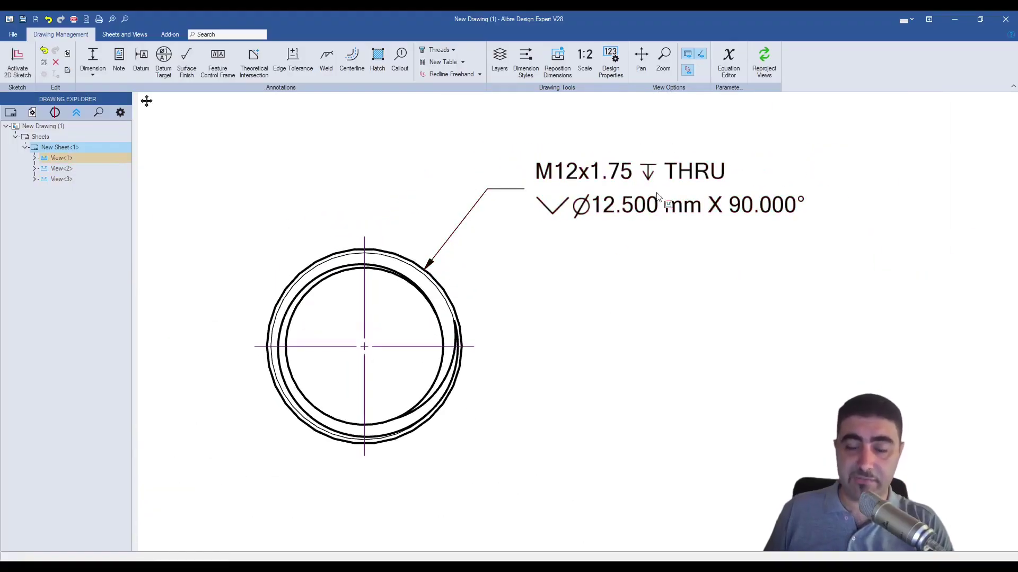
Close the drawing and return to the part model.
{"action": "scroll", "coordinate": [660, 339], "scroll_direction": "down", "scroll_amount": 1}
{"action": "scroll", "coordinate": [658, 336], "scroll_direction": "down", "scroll_amount": 3}
{"action": "key", "text": "alt+F4"}
{"action": "left_click", "coordinate": [503, 312]}
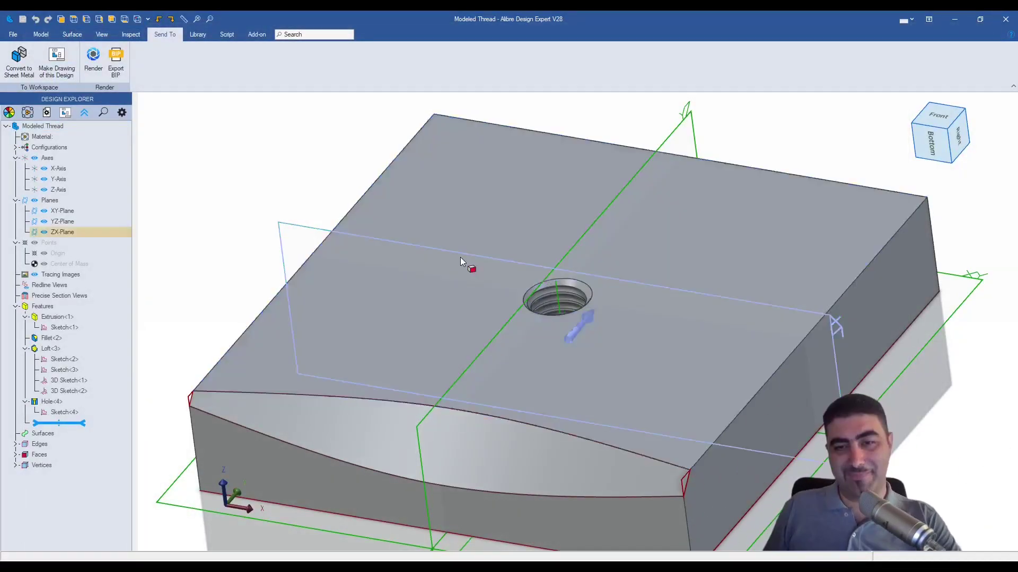
Examine the finished block with its threaded hole and curved chamfer from several angles.
{"action": "middle_click_drag", "start_coordinate": [460, 257], "coordinate": [579, 254]}
{"action": "scroll", "coordinate": [664, 215], "scroll_direction": "up", "scroll_amount": 3}
{"action": "middle_click_drag", "start_coordinate": [644, 270], "coordinate": [521, 275]}
{"action": "scroll", "coordinate": [654, 267], "scroll_direction": "down", "scroll_amount": 3}
{"action": "scroll", "coordinate": [608, 319], "scroll_direction": "down", "scroll_amount": 3}
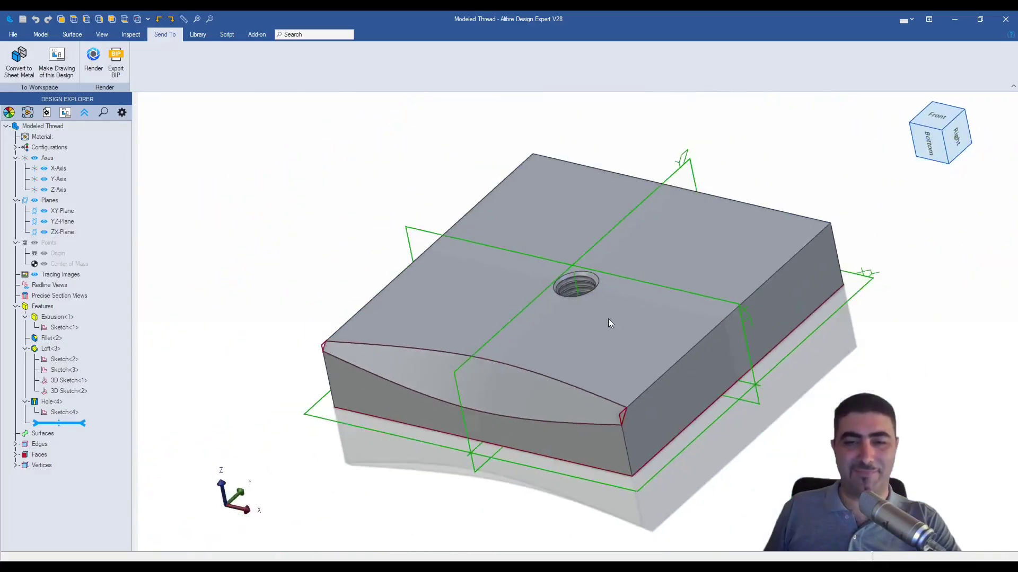
{"action": "middle_click_drag", "start_coordinate": [608, 319], "coordinate": [326, 241]}
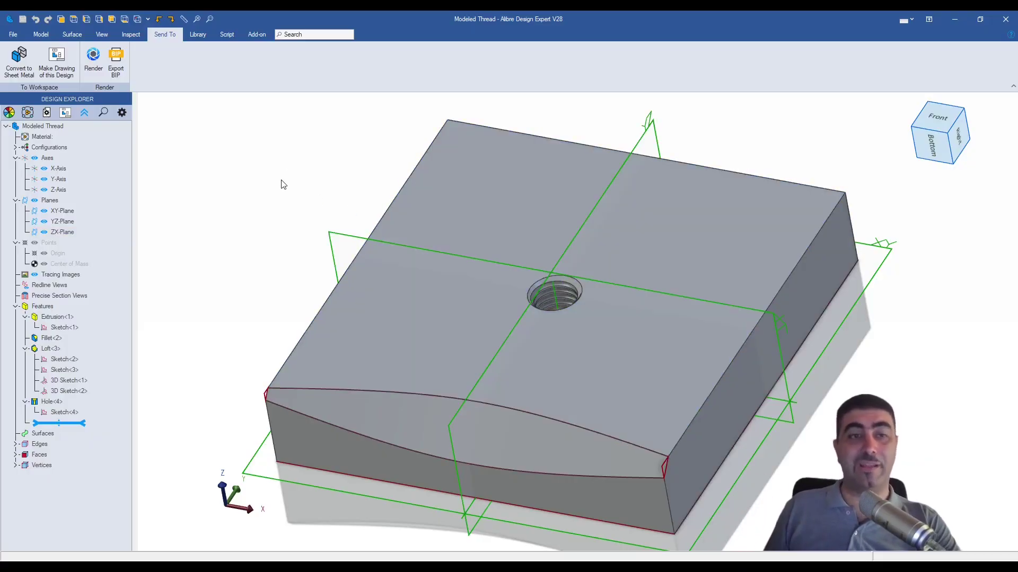
{"action": "left_click", "coordinate": [104, 113]}
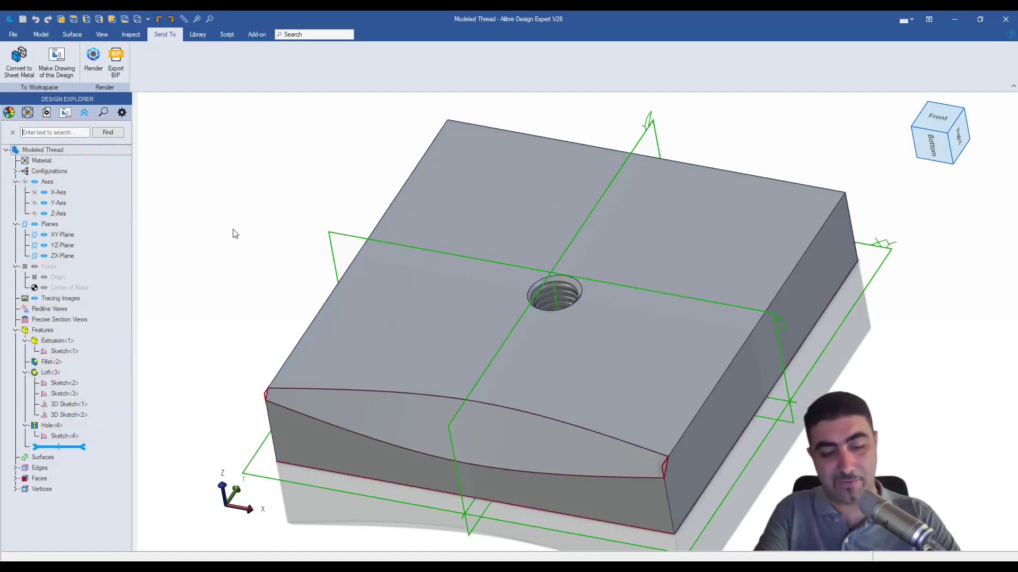
{"action": "key", "text": "Return"}
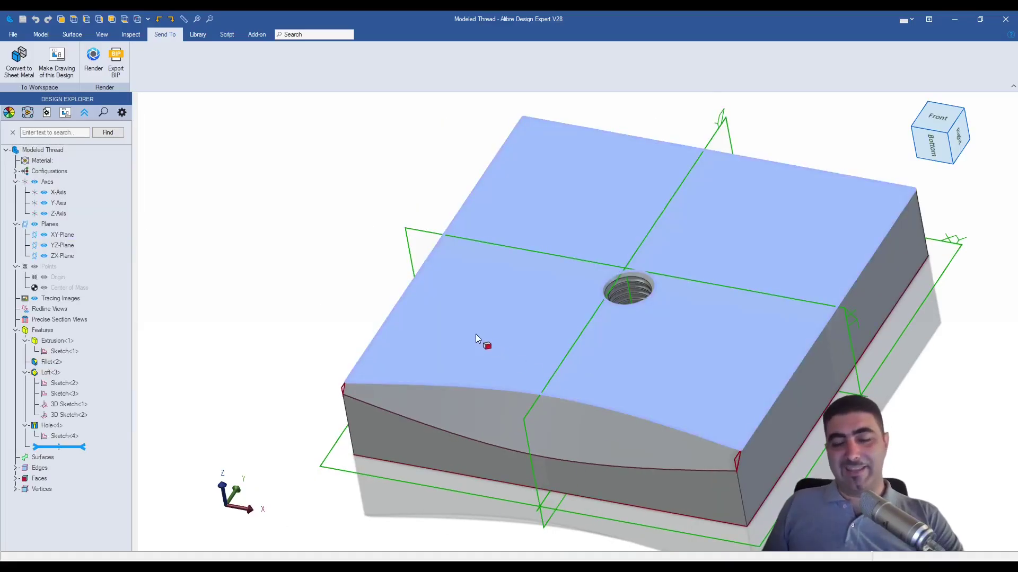
{"action": "middle_click_drag", "start_coordinate": [475, 334], "coordinate": [652, 328]}
{"action": "left_click", "coordinate": [18, 61]}
{"action": "key", "text": "Escape"}
Review the selectable graphics display devices in the Display section of the system options, and cancel the options.
{"action": "left_click", "coordinate": [8, 37]}
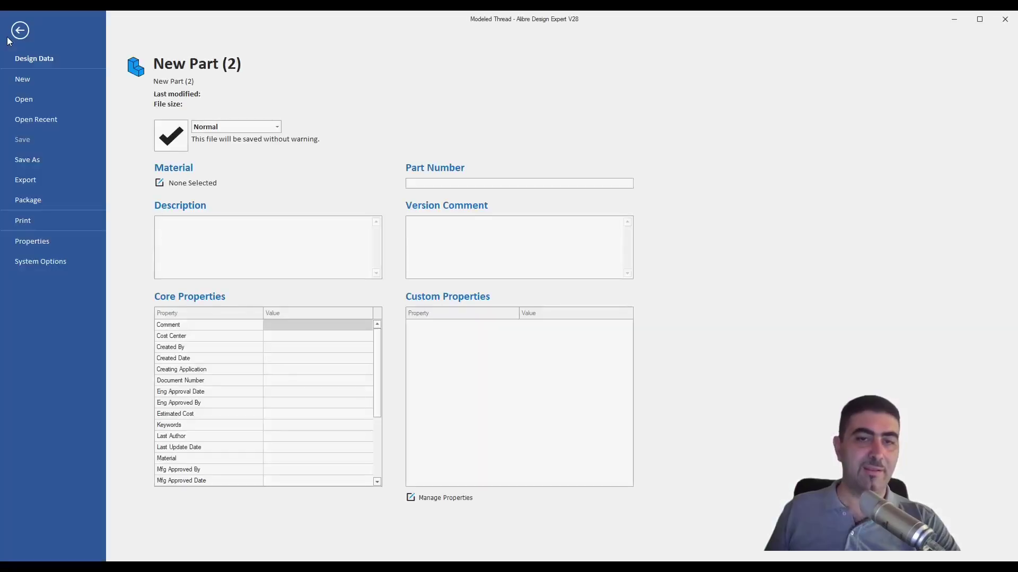
{"action": "left_click", "coordinate": [52, 261]}
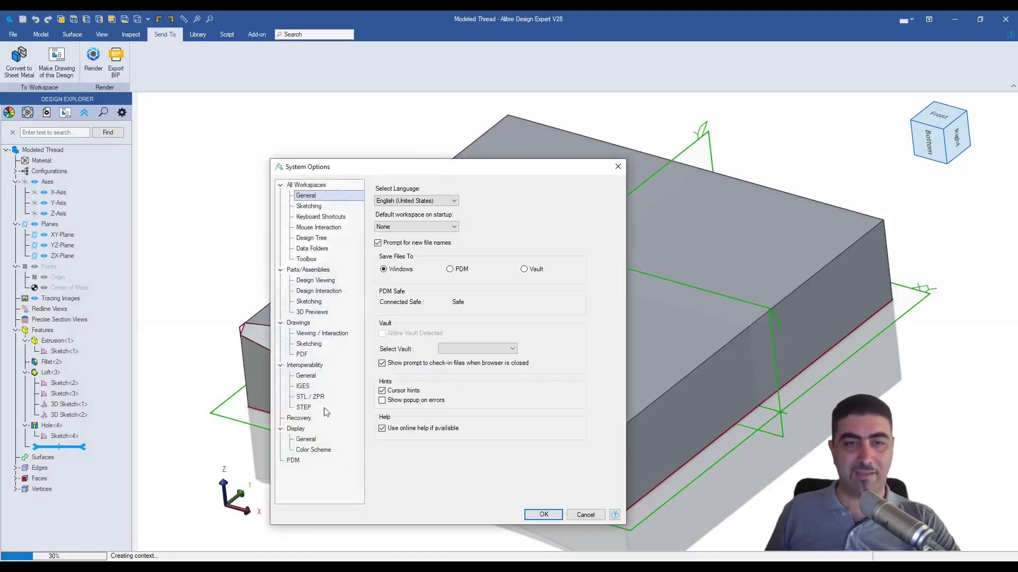
{"action": "left_click", "coordinate": [321, 429]}
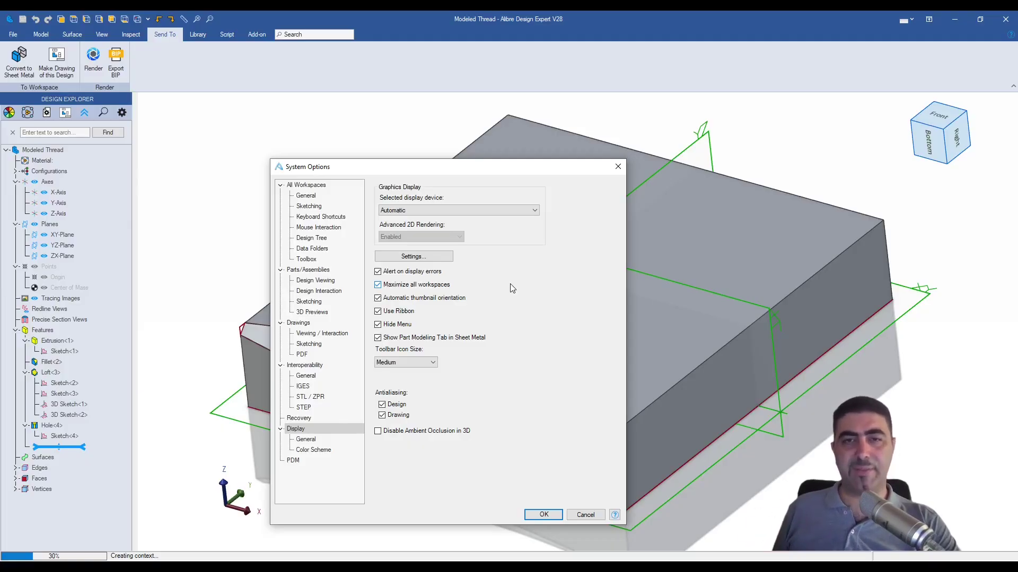
{"action": "left_click", "coordinate": [520, 210]}
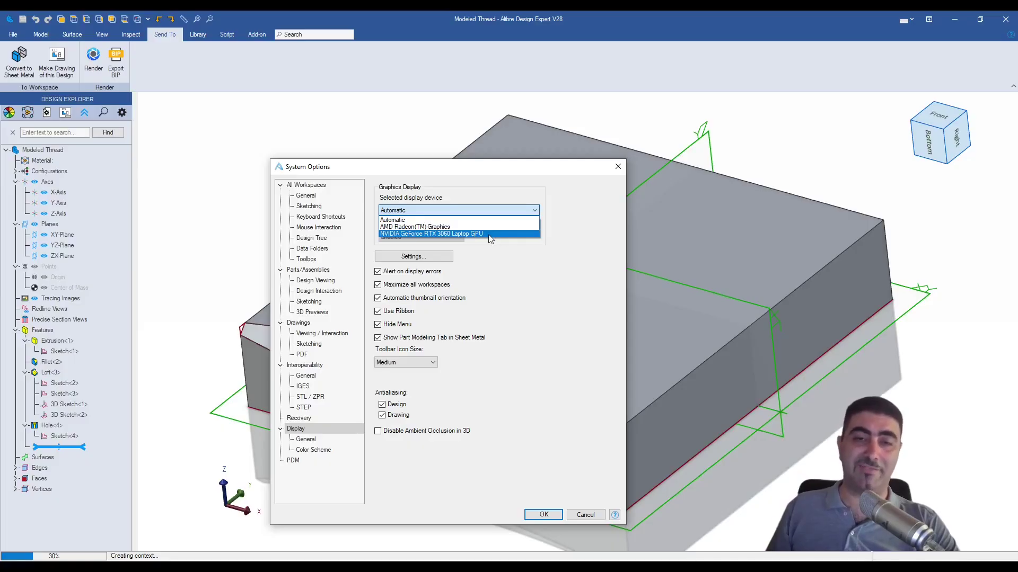
{"action": "left_click", "coordinate": [464, 210]}
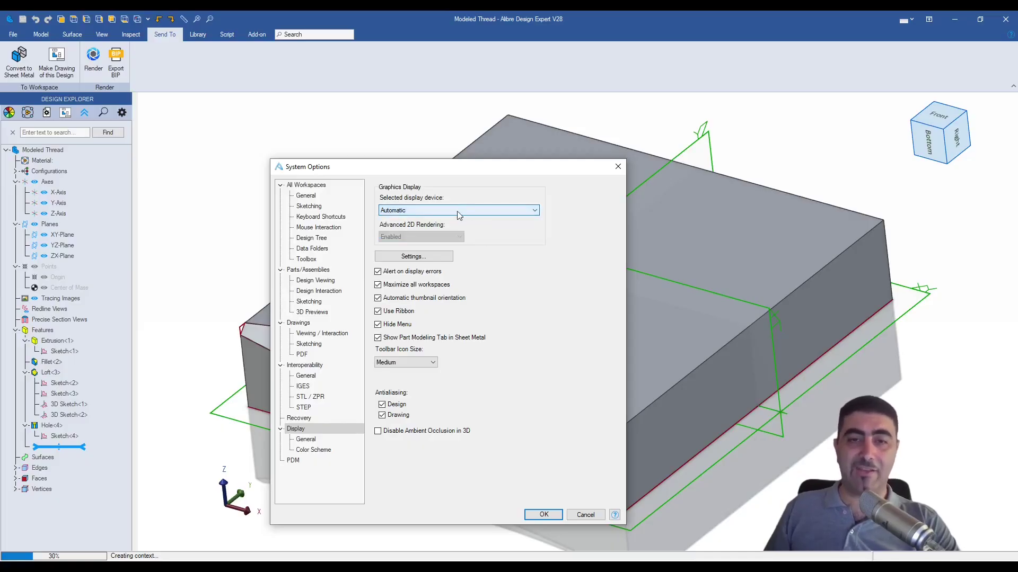
{"action": "left_click", "coordinate": [591, 513]}
Examine the modeled threads inside the hole close up, and the whole block from above, the side and below.
{"action": "middle_click_drag", "start_coordinate": [631, 281], "coordinate": [541, 346]}
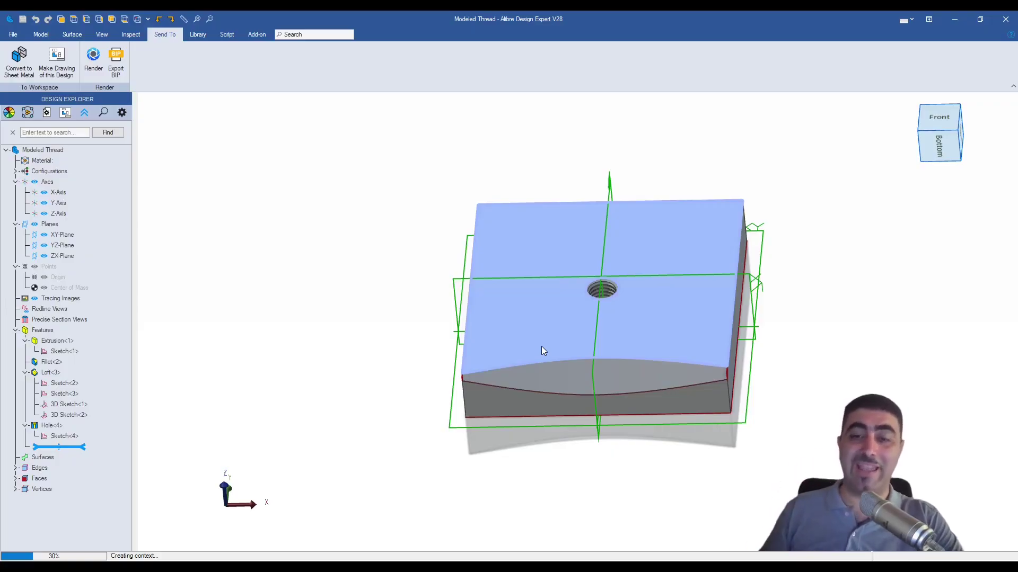
{"action": "mouse_move", "coordinate": [565, 351]}
{"action": "middle_mouse_down"}
{"action": "mouse_move", "coordinate": [678, 370]}
{"action": "mouse_move", "coordinate": [578, 339]}
{"action": "middle_mouse_up"}
{"action": "scroll", "coordinate": [582, 346], "scroll_direction": "down", "scroll_amount": 4}
{"action": "scroll", "coordinate": [593, 342], "scroll_direction": "up", "scroll_amount": 3}
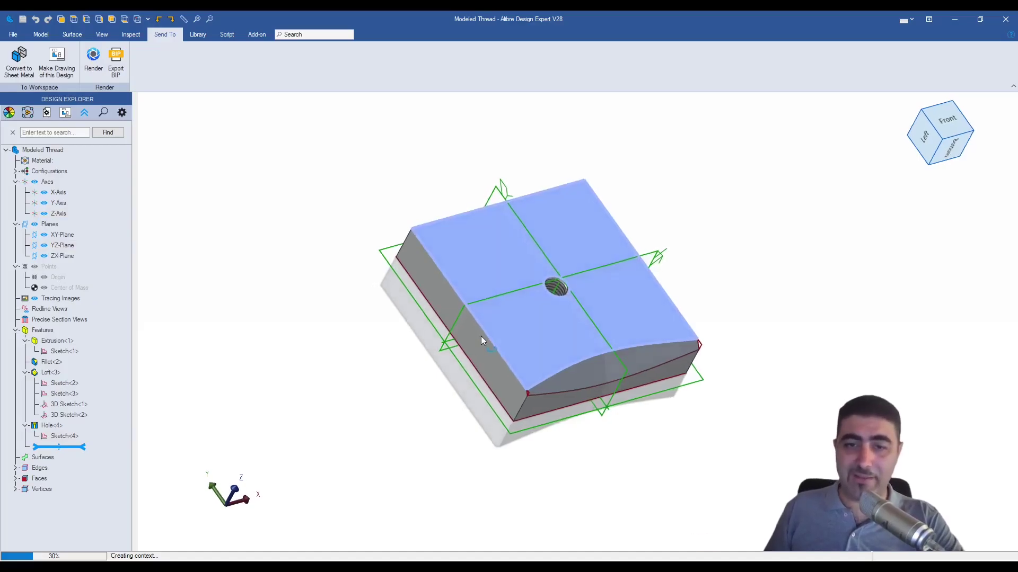
{"action": "scroll", "coordinate": [540, 292], "scroll_direction": "up", "scroll_amount": 8}
{"action": "scroll", "coordinate": [597, 286], "scroll_direction": "up", "scroll_amount": 10}
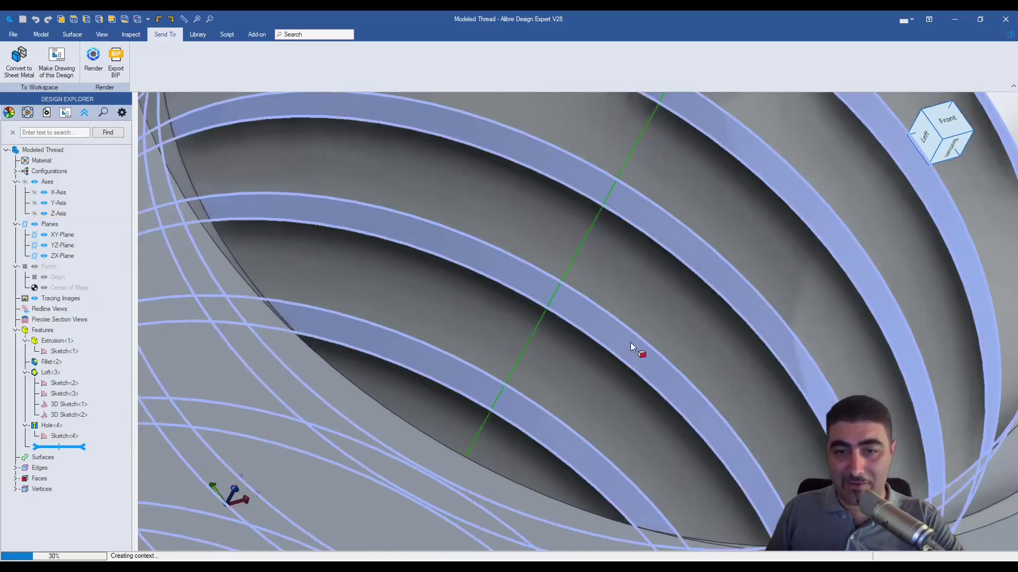
{"action": "scroll", "coordinate": [493, 429], "scroll_direction": "down", "scroll_amount": 10}
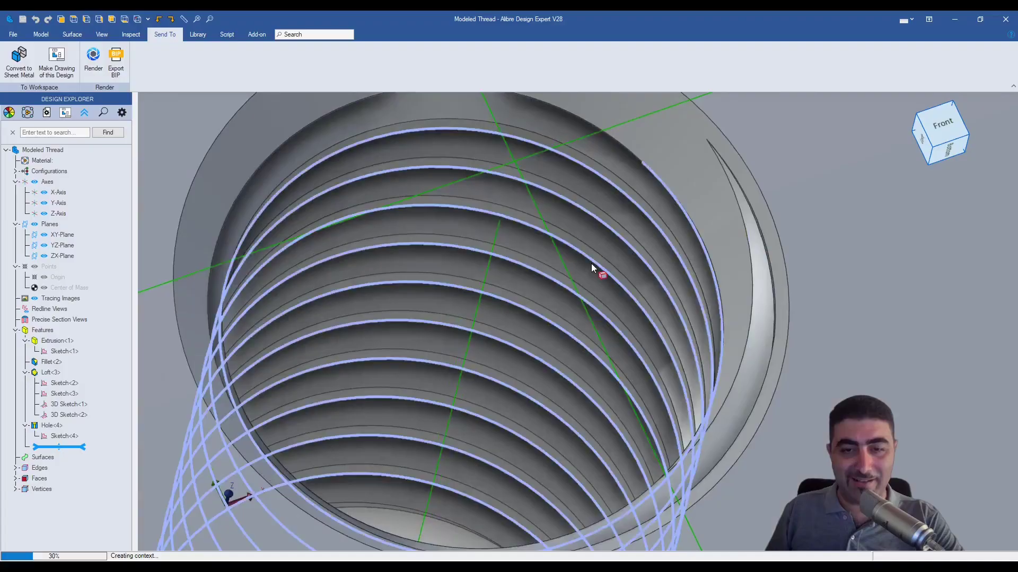
{"action": "middle_click_drag", "start_coordinate": [590, 262], "coordinate": [580, 241]}
{"action": "scroll", "coordinate": [579, 247], "scroll_direction": "down", "scroll_amount": 12}
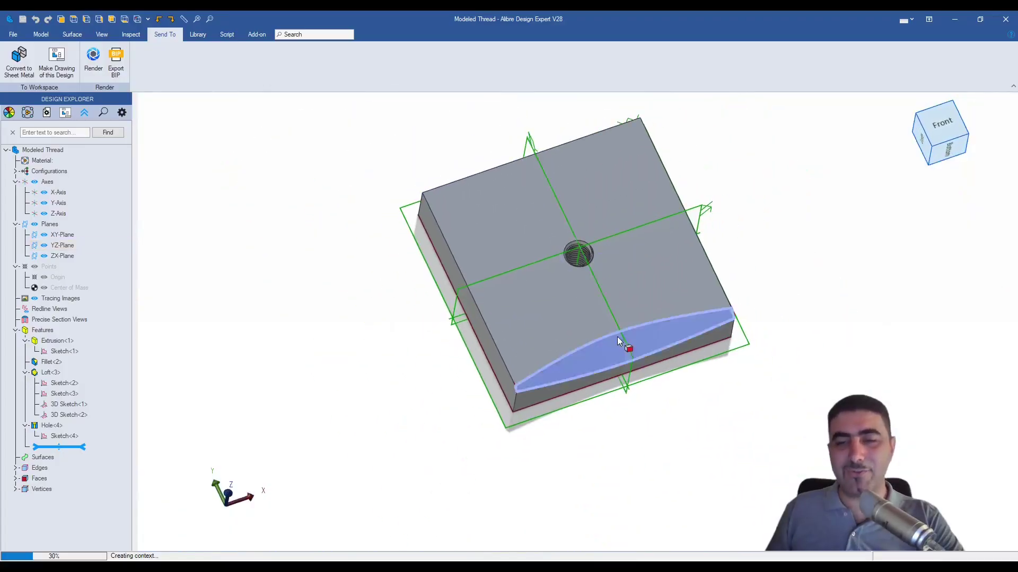
{"action": "middle_click_drag", "start_coordinate": [617, 339], "coordinate": [624, 285]}
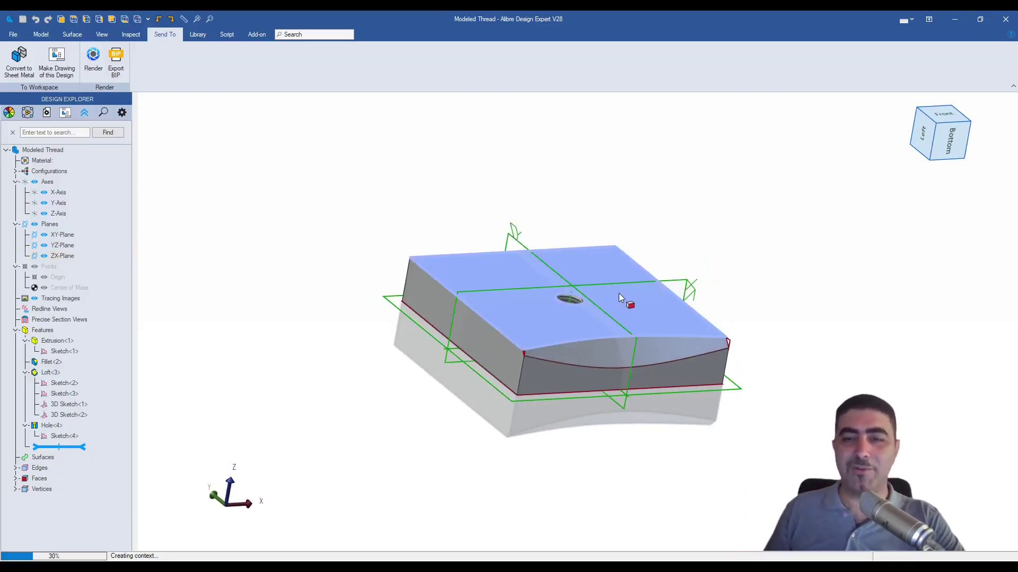
{"action": "scroll", "coordinate": [618, 293], "scroll_direction": "up", "scroll_amount": 3}
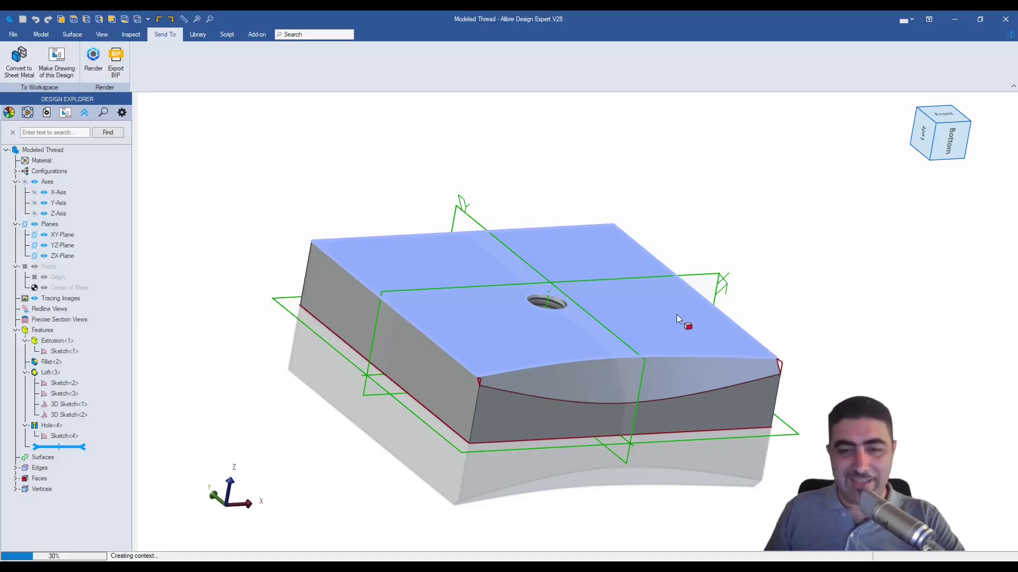
{"action": "middle_click_drag", "start_coordinate": [681, 322], "coordinate": [539, 127]}
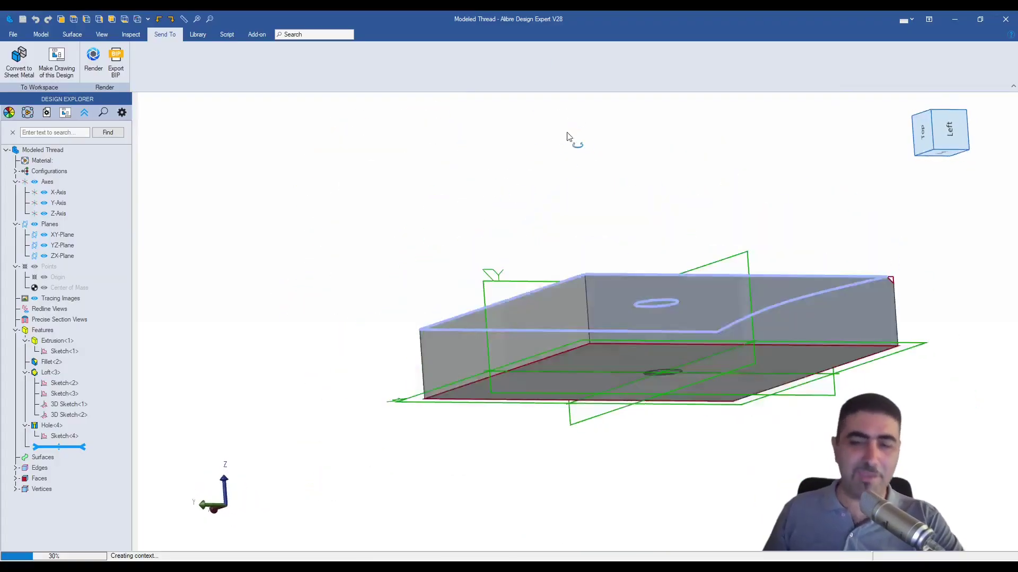